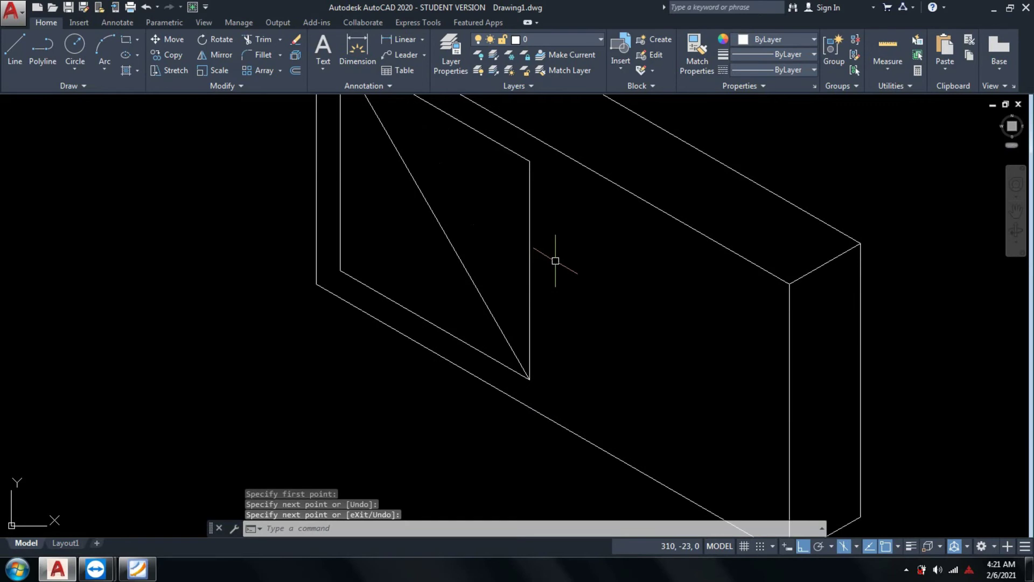
- Offset the diagonal line inside the front-face frame by 2.5 to both sides
{"action": "key", "text": "Escape"}
{"action": "type", "text": "o"}
{"action": "key", "text": "Return"}
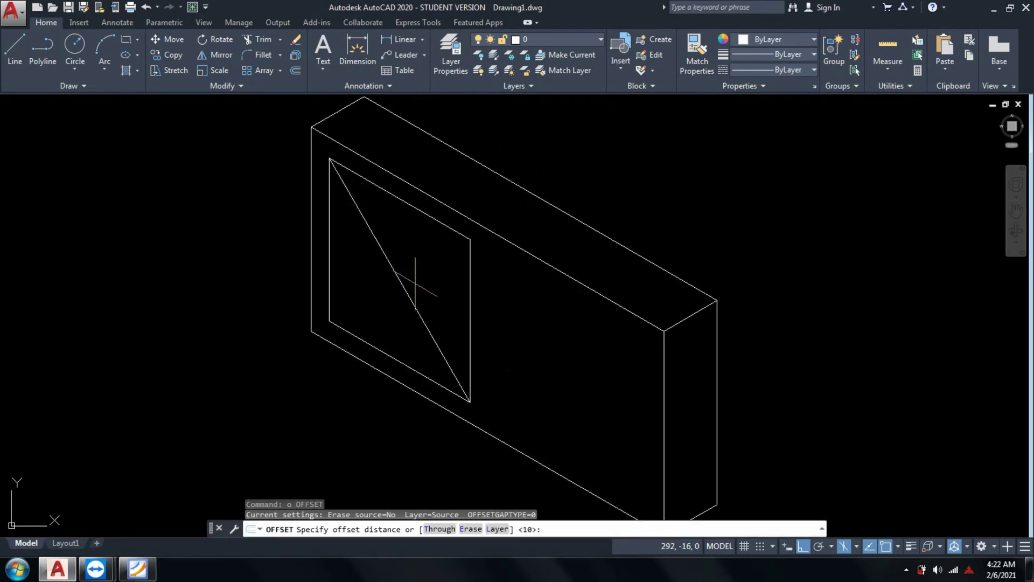
{"action": "left_click", "coordinate": [131, 569]}
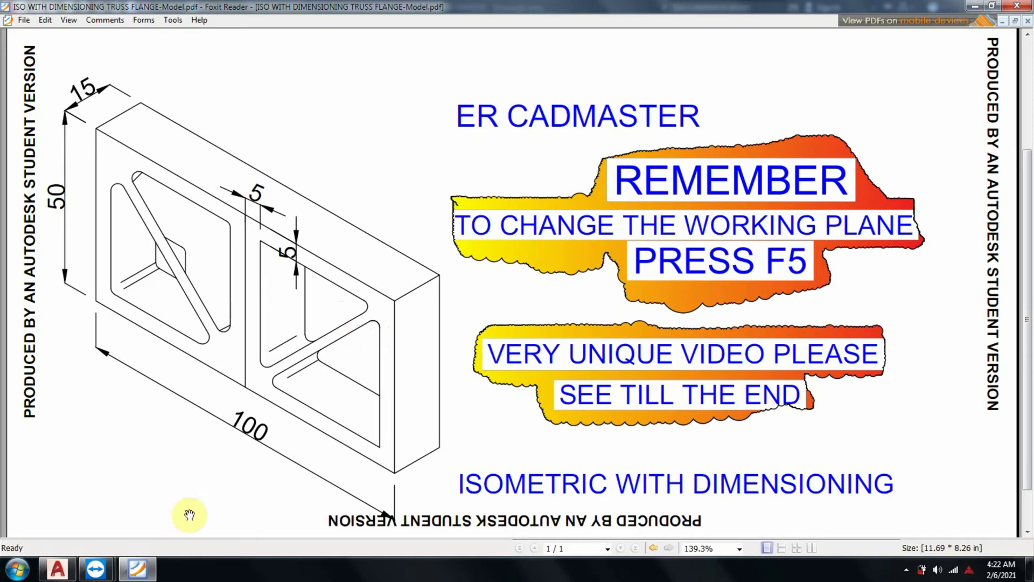
{"action": "left_click", "coordinate": [136, 577]}
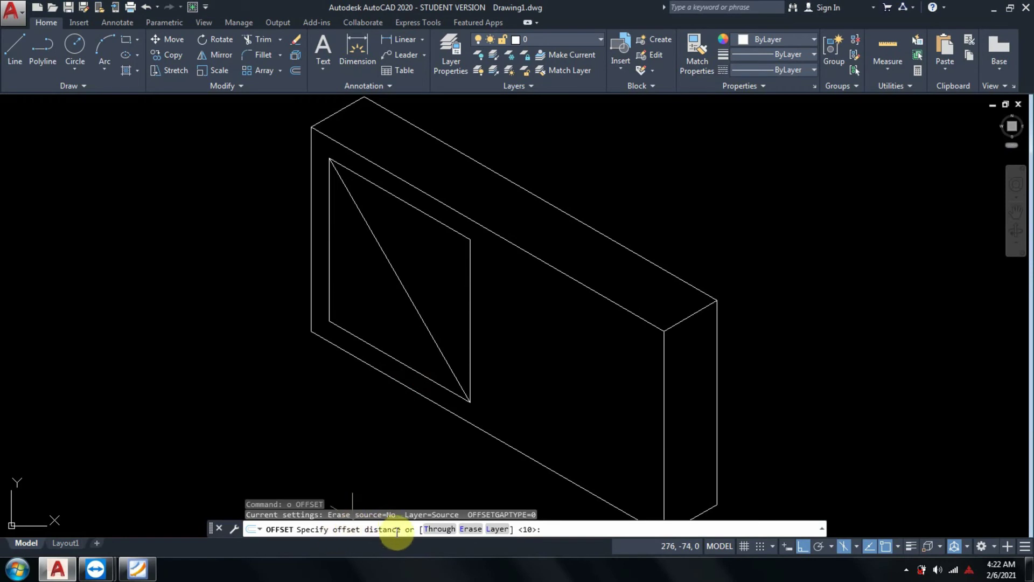
{"action": "type", "text": "2.5"}
{"action": "key", "text": "Return"}
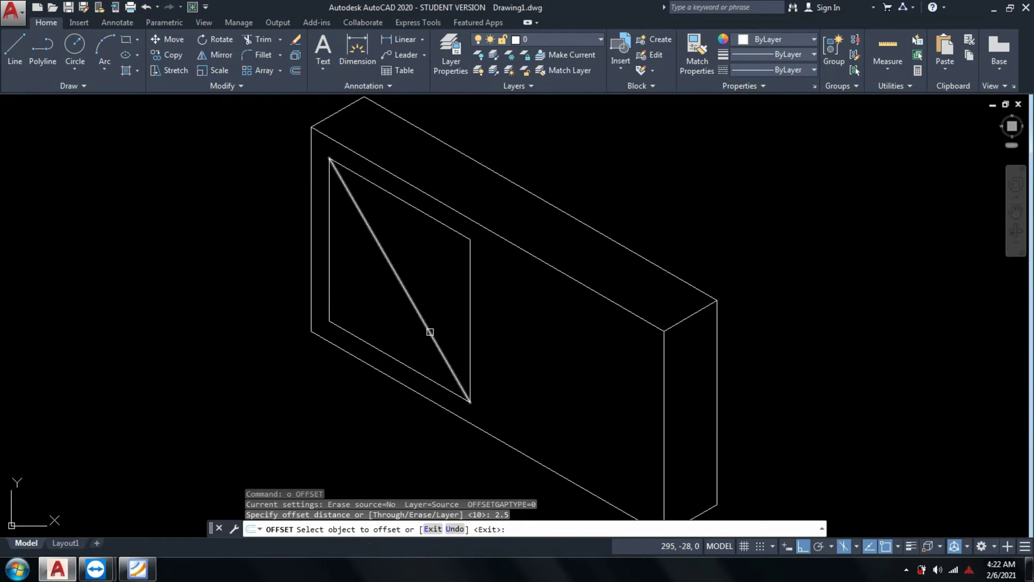
{"action": "left_click", "coordinate": [429, 332]}
{"action": "left_click", "coordinate": [424, 321]}
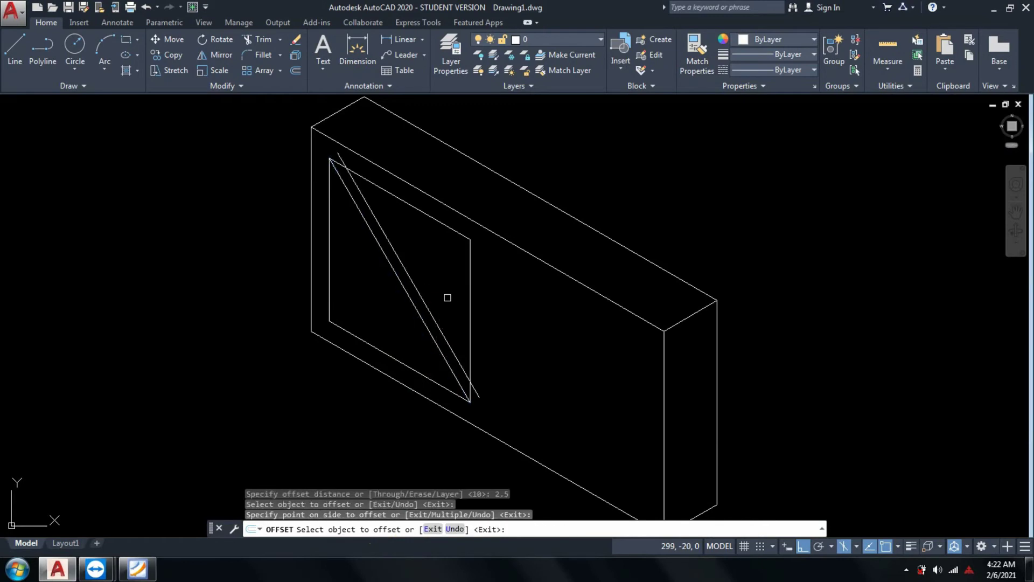
{"action": "left_click", "coordinate": [424, 321]}
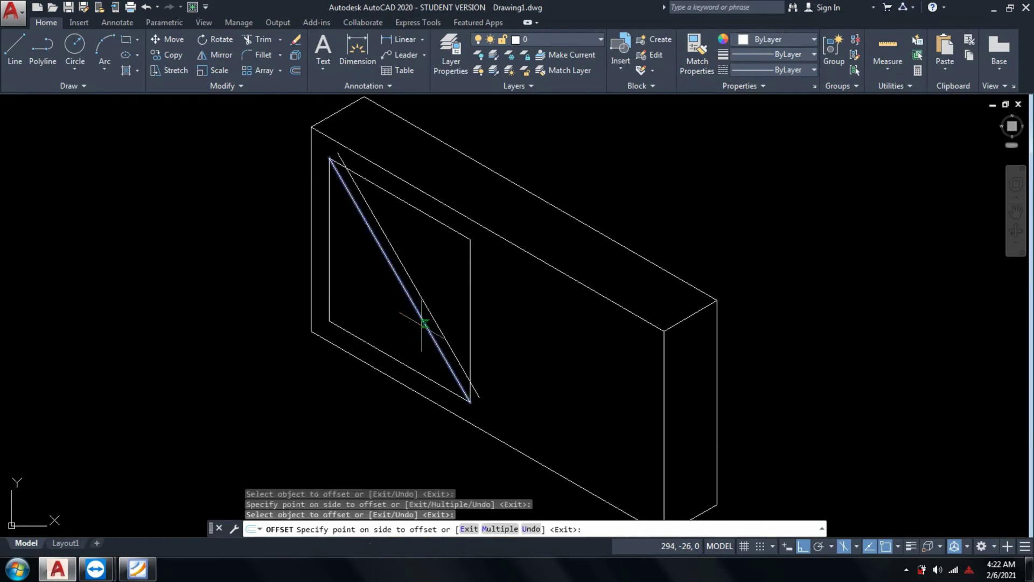
{"action": "left_click", "coordinate": [398, 338]}
{"action": "key", "text": "Return"}
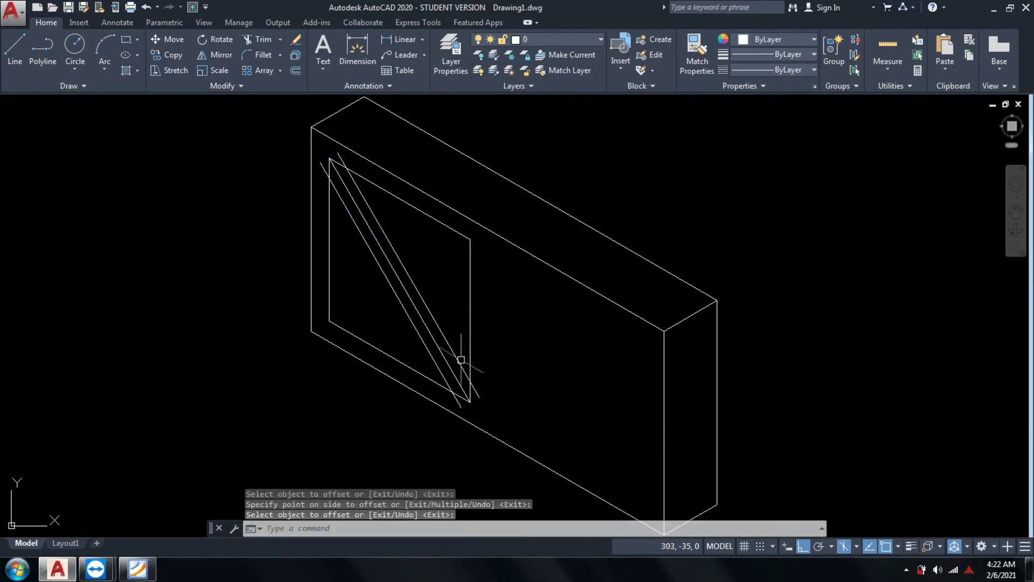
- Erase the original centre diagonal between the two offset lines
{"action": "left_click", "coordinate": [443, 362]}
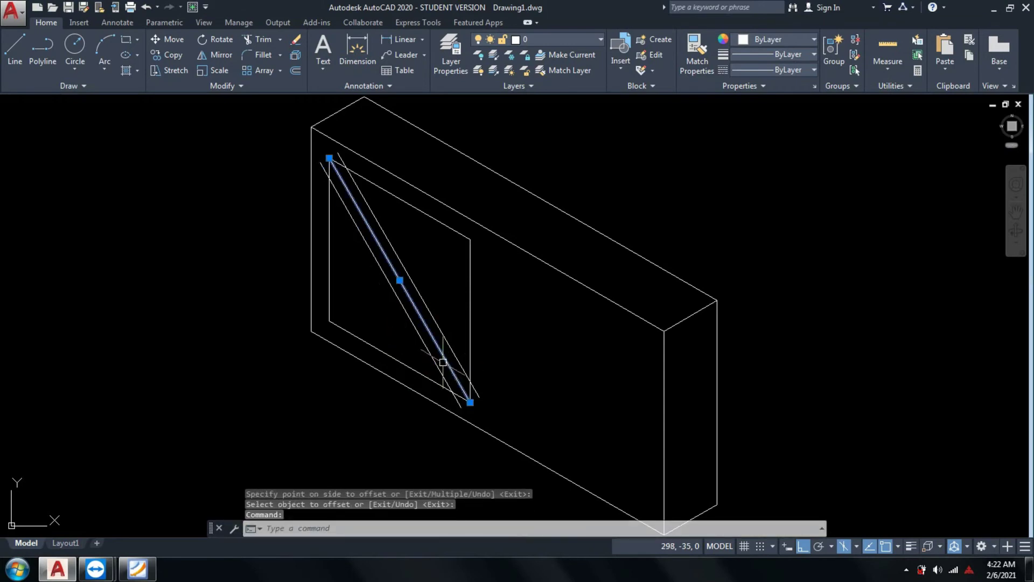
{"action": "type", "text": "e"}
{"action": "key", "text": "Return"}
- Trim the overhanging diagonal ends and the frame corners between them, leaving two separate triangular outlines
{"action": "type", "text": "tr"}
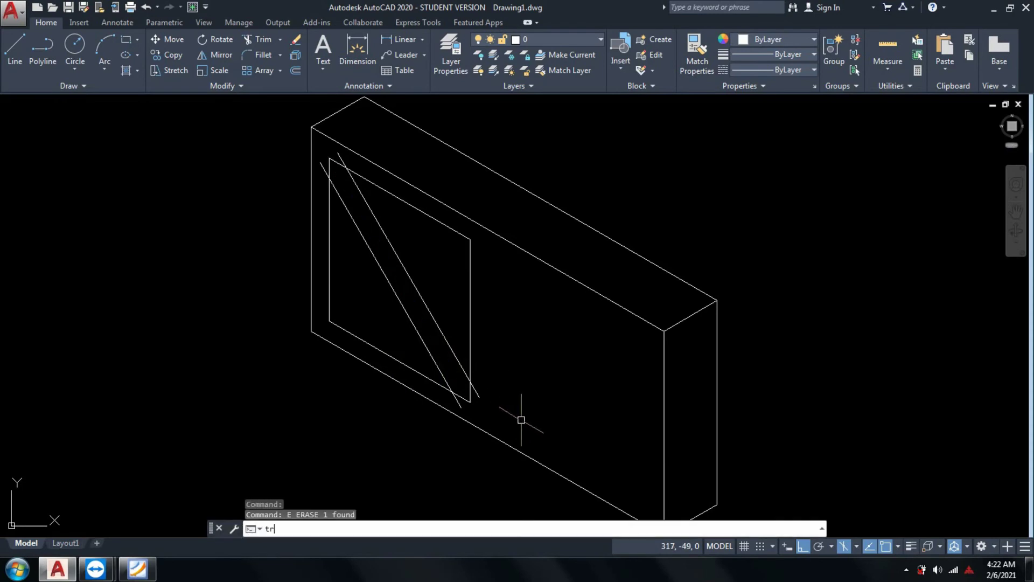
{"action": "key", "text": "Return"}
{"action": "key", "text": "Return"}
{"action": "left_click", "coordinate": [476, 393]}
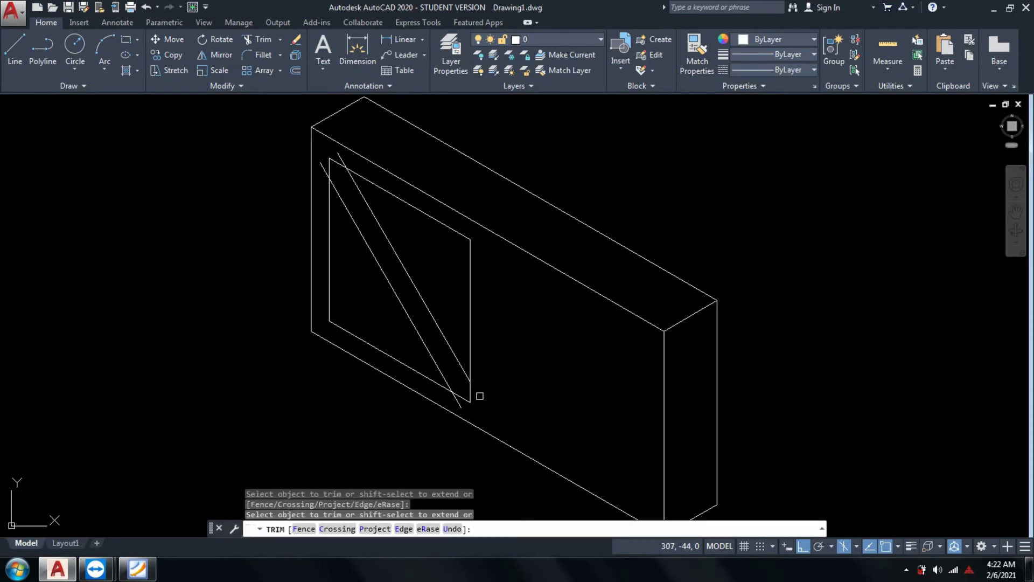
{"action": "left_click", "coordinate": [472, 393]}
{"action": "left_click", "coordinate": [458, 401]}
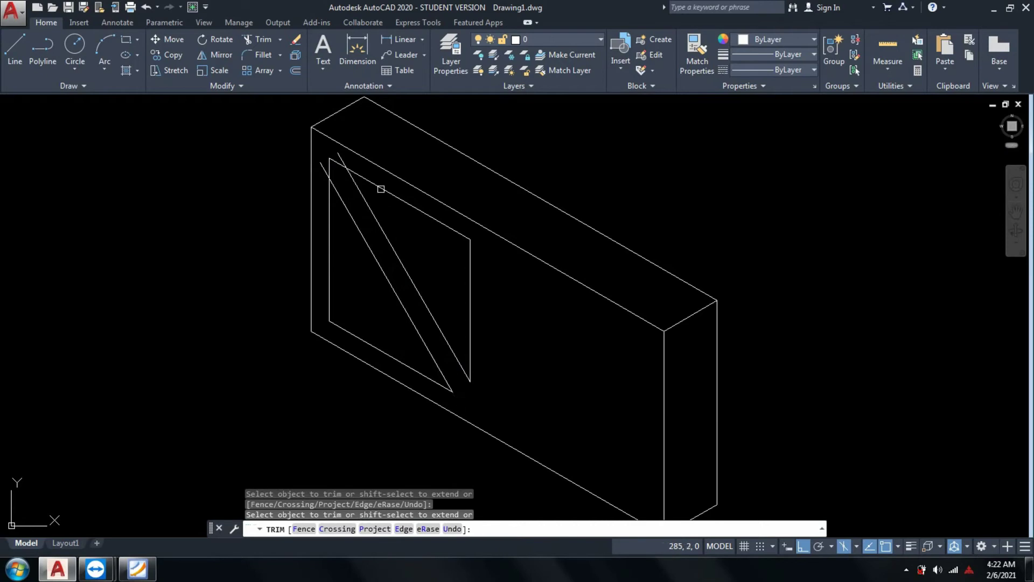
{"action": "left_click", "coordinate": [341, 160]}
{"action": "left_click", "coordinate": [334, 158]}
{"action": "left_click", "coordinate": [333, 158]}
{"action": "left_click", "coordinate": [324, 166]}
{"action": "key", "text": "Return"}
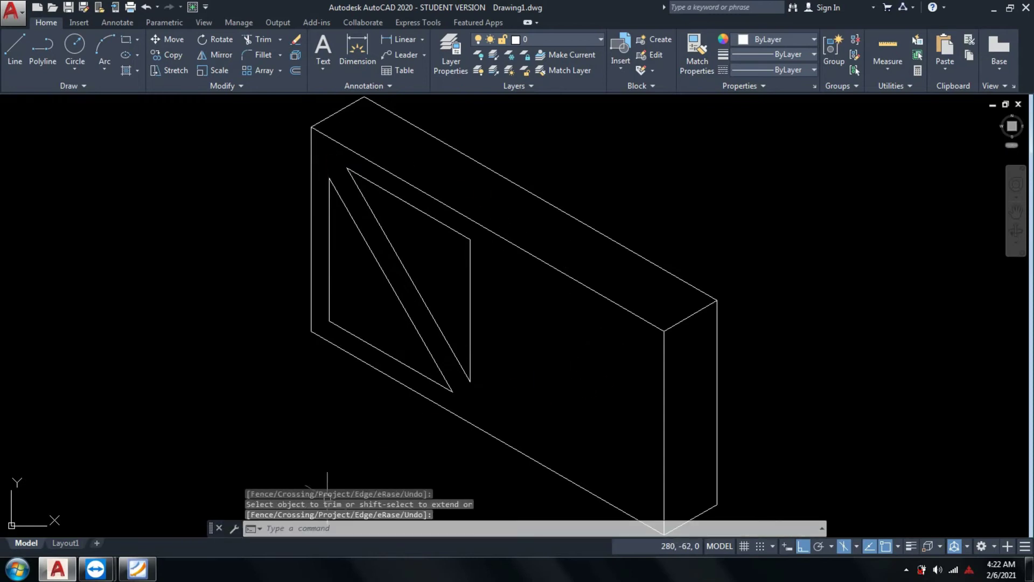
- Fillet the lower-right corner of the lower-left triangle with radius 2
{"action": "left_click", "coordinate": [152, 575]}
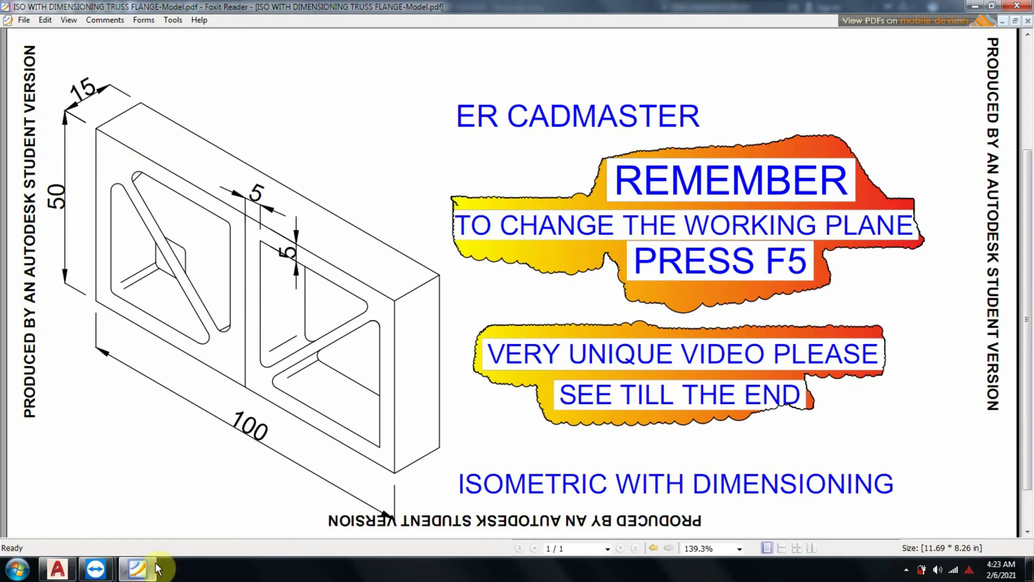
{"action": "left_click", "coordinate": [138, 570]}
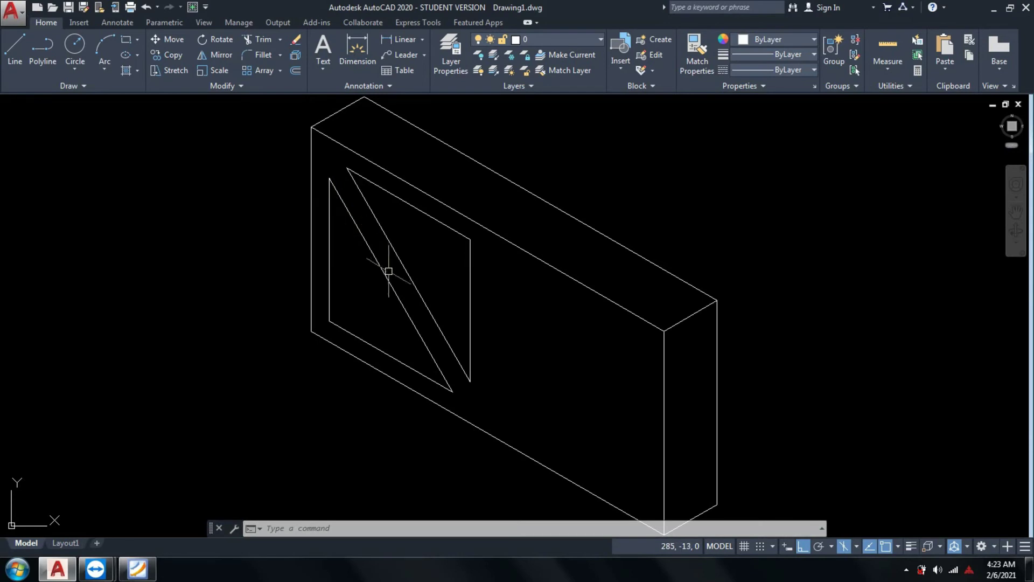
{"action": "type", "text": "f"}
{"action": "key", "text": "Return"}
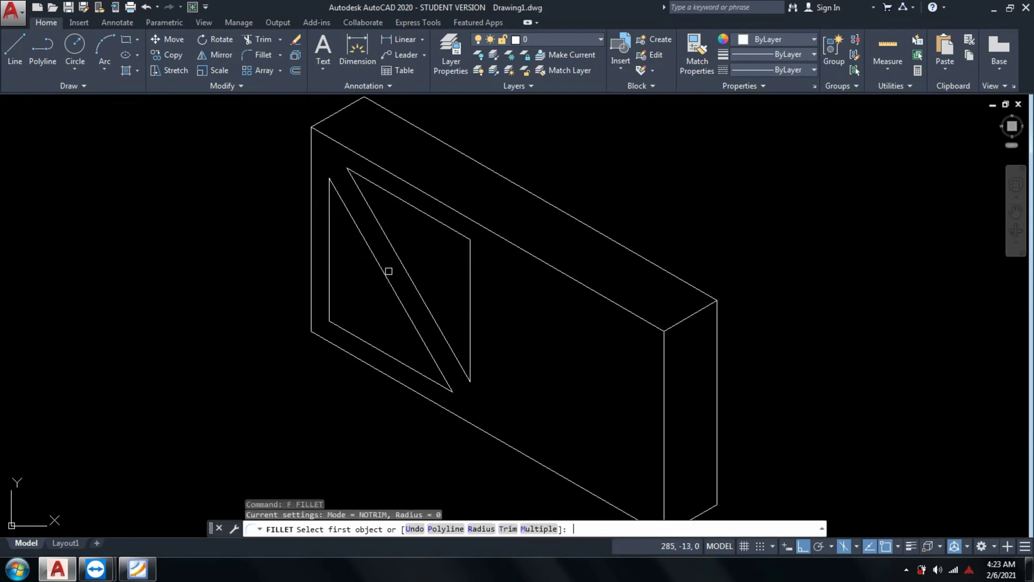
{"action": "type", "text": "r"}
{"action": "key", "text": "Return"}
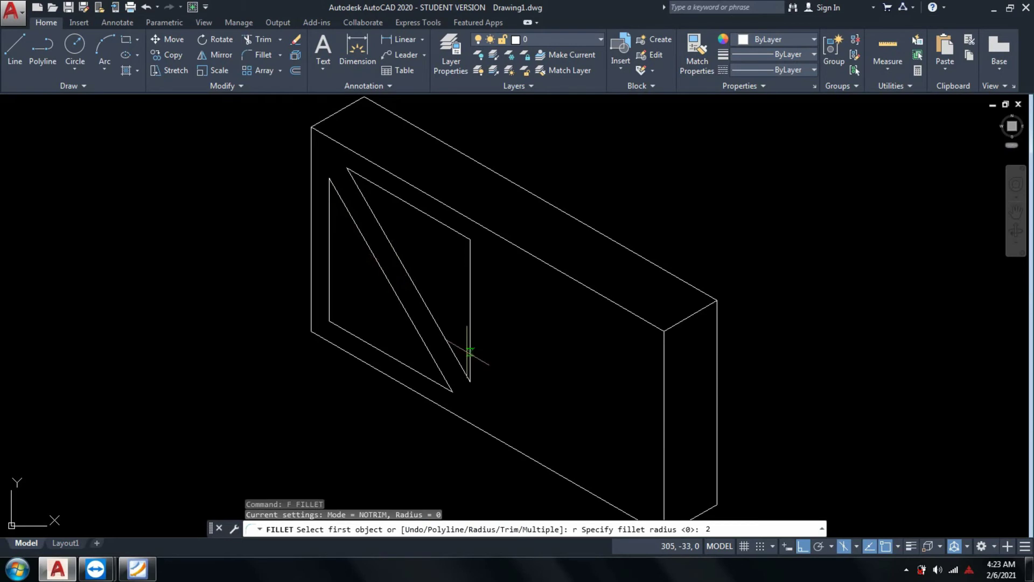
{"action": "type", "text": "2"}
{"action": "key", "text": "Return"}
{"action": "left_click", "coordinate": [444, 371]}
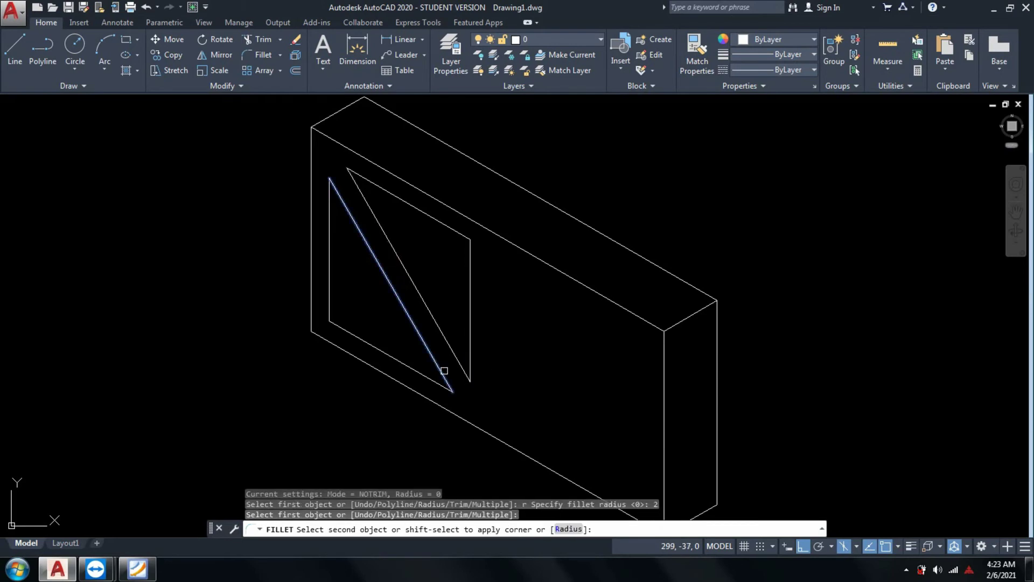
{"action": "left_click", "coordinate": [431, 379]}
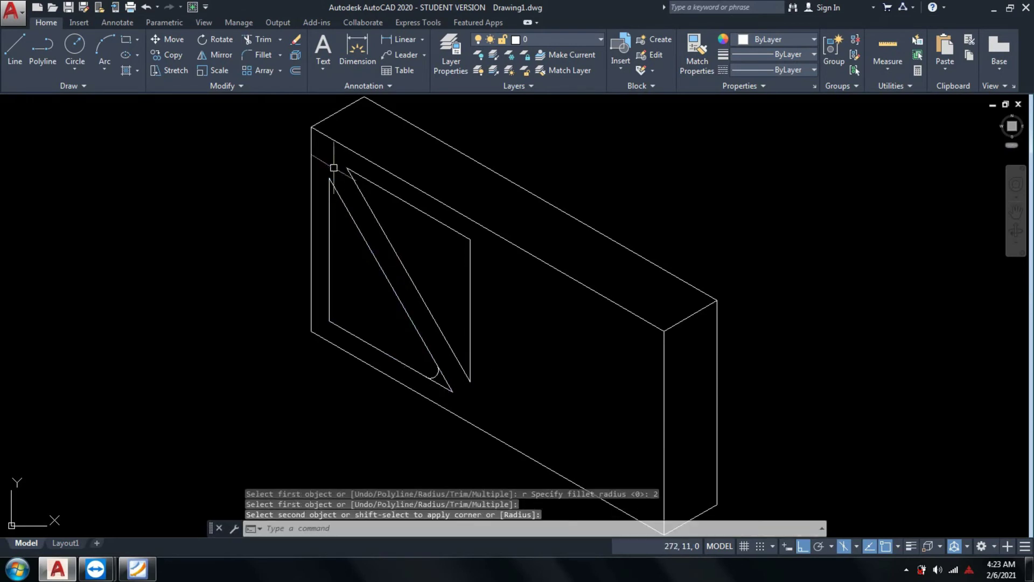
- Fillet the top and lower-left corners of the lower-left triangle with the same radius
{"action": "key", "text": "Return"}
{"action": "left_click", "coordinate": [340, 198]}
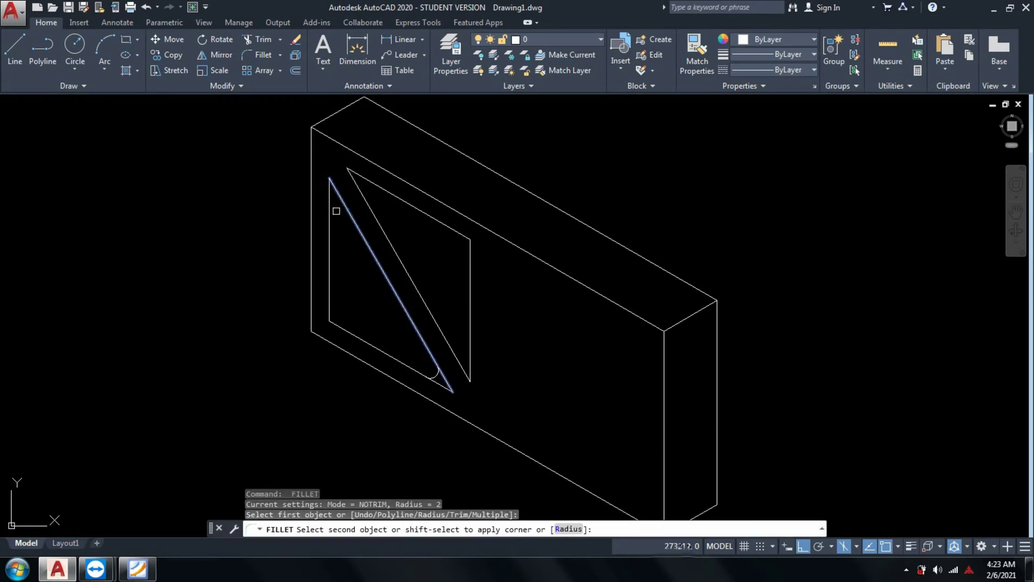
{"action": "left_click", "coordinate": [328, 227]}
{"action": "key", "text": "Return"}
{"action": "left_click", "coordinate": [342, 324]}
{"action": "left_click", "coordinate": [343, 325]}
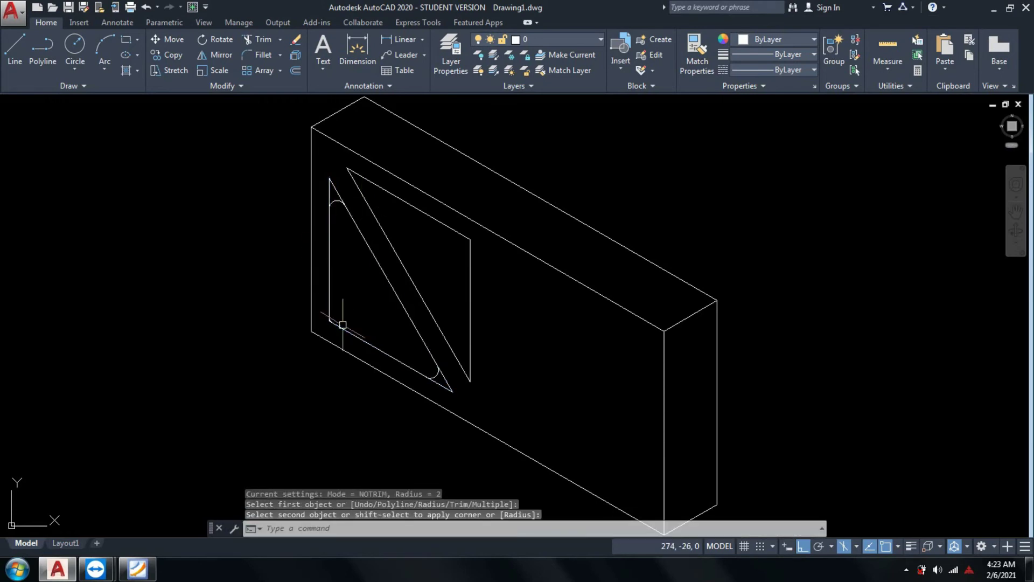
- Fillet all three corners of the upper-right triangle with the radius of 2
{"action": "key", "text": "Return"}
{"action": "left_click", "coordinate": [393, 195]}
{"action": "left_click", "coordinate": [377, 220]}
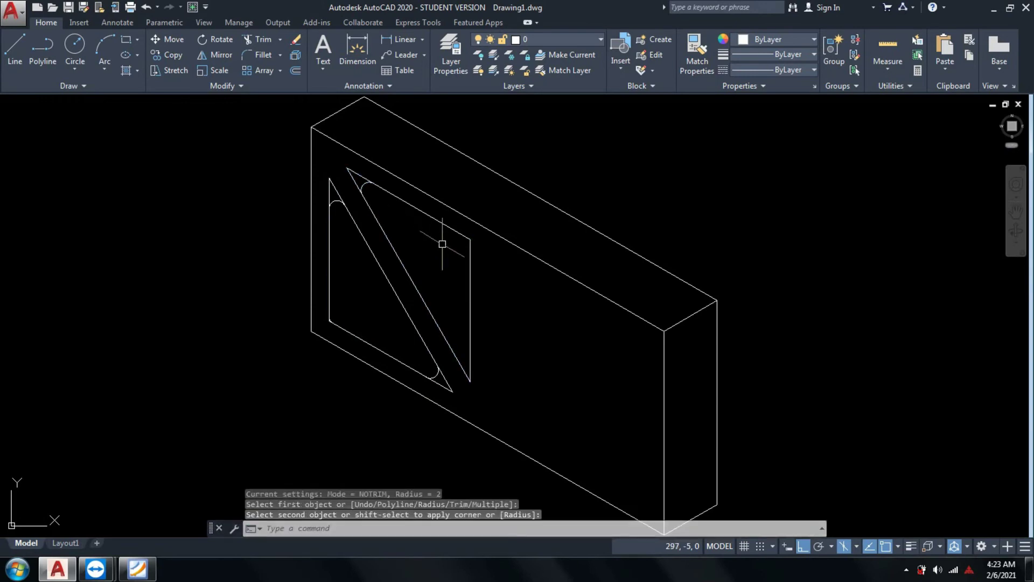
{"action": "key", "text": "Return"}
{"action": "left_click", "coordinate": [453, 236]}
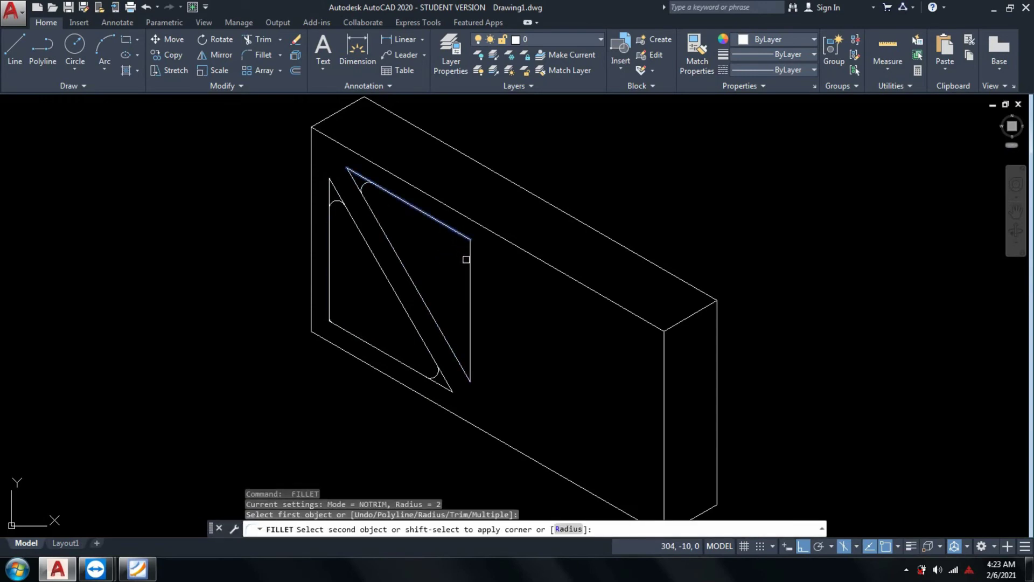
{"action": "left_click", "coordinate": [469, 264]}
{"action": "key", "text": "Return"}
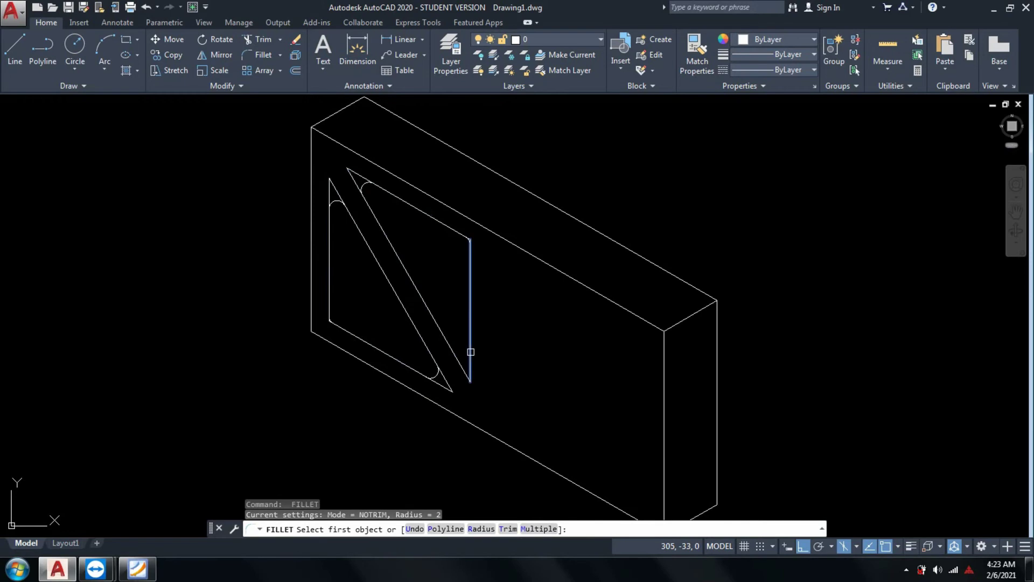
{"action": "left_click", "coordinate": [469, 351]}
{"action": "left_click", "coordinate": [462, 365]}
{"action": "key", "text": "Return"}
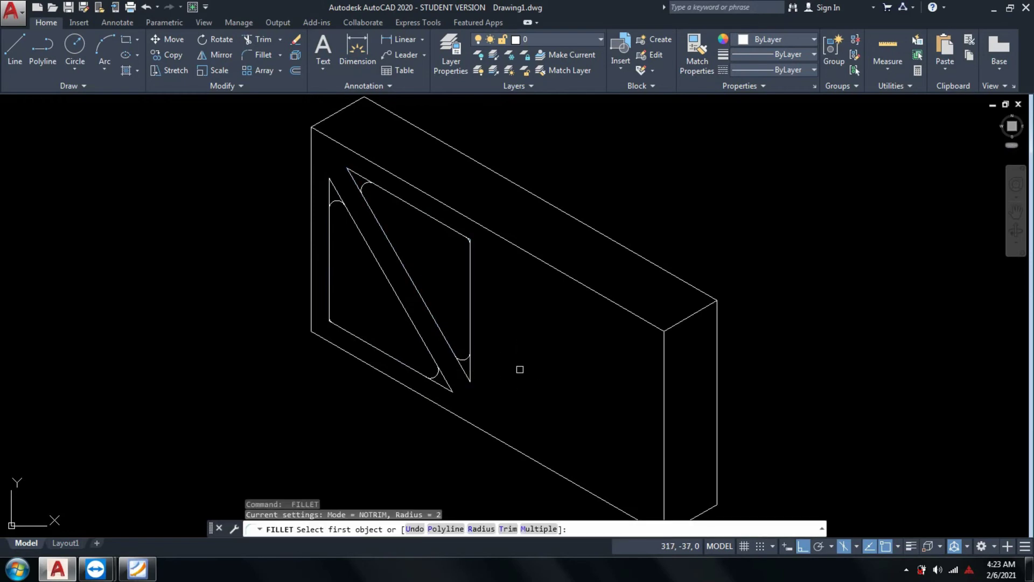
{"action": "type", "text": "tr"}
{"action": "key", "text": "Return"}
{"action": "key", "text": "Return"}
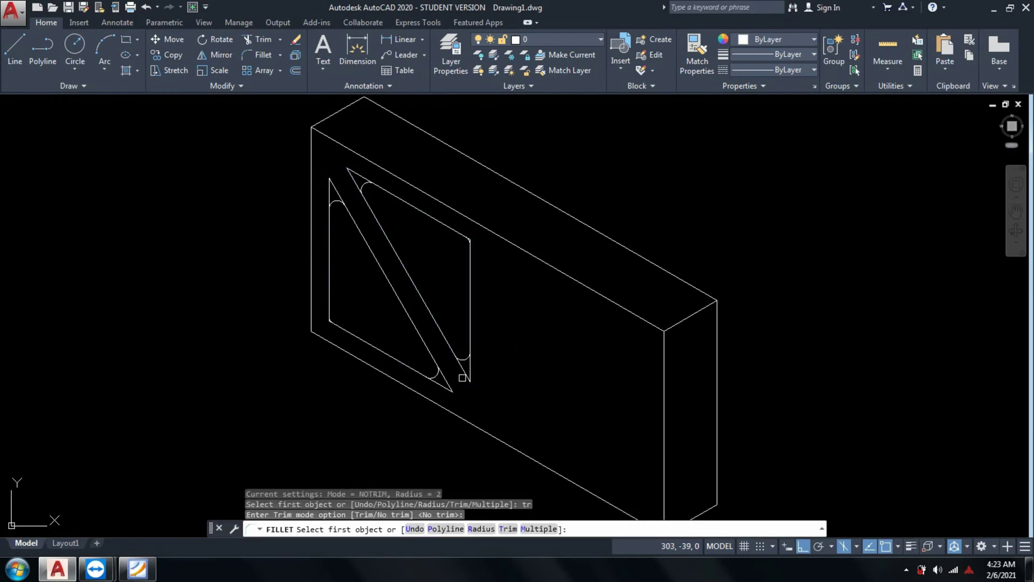
{"action": "scroll", "coordinate": [462, 378], "scroll_direction": "up", "scroll_amount": 5}
{"action": "left_click", "coordinate": [436, 410]}
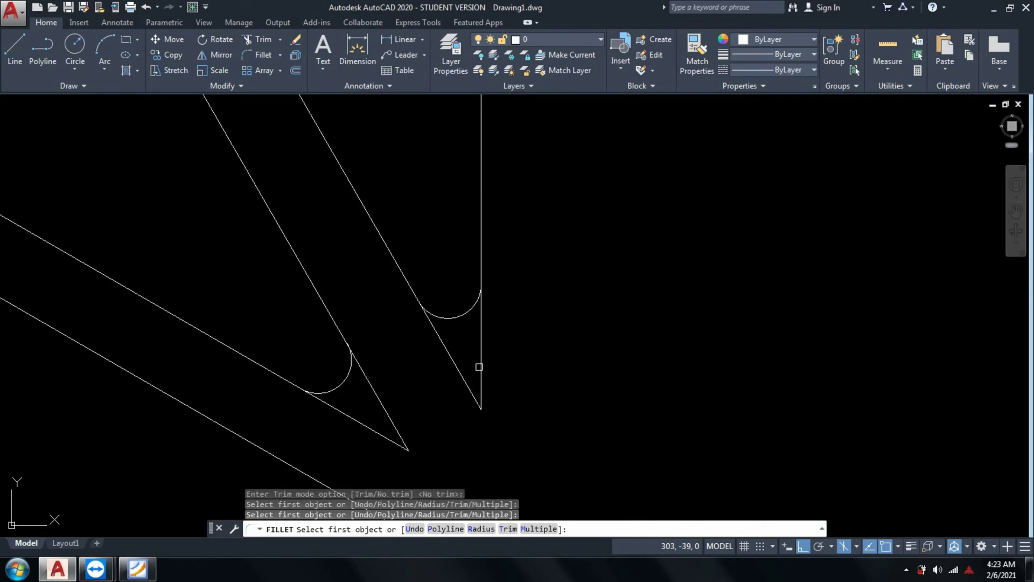
{"action": "key", "text": "Escape"}
{"action": "key", "text": "Escape"}
- Trim the sharp line ends beyond the fillet arcs at the lower tips of both triangles
{"action": "type", "text": "te cor"}
{"action": "key", "text": "Return"}
{"action": "key", "text": "Return"}
{"action": "left_click", "coordinate": [514, 342]}
{"action": "left_click", "coordinate": [428, 411]}
{"action": "left_click", "coordinate": [443, 391]}
{"action": "left_click", "coordinate": [374, 445]}
{"action": "scroll", "coordinate": [412, 360], "scroll_direction": "down", "scroll_amount": 3}
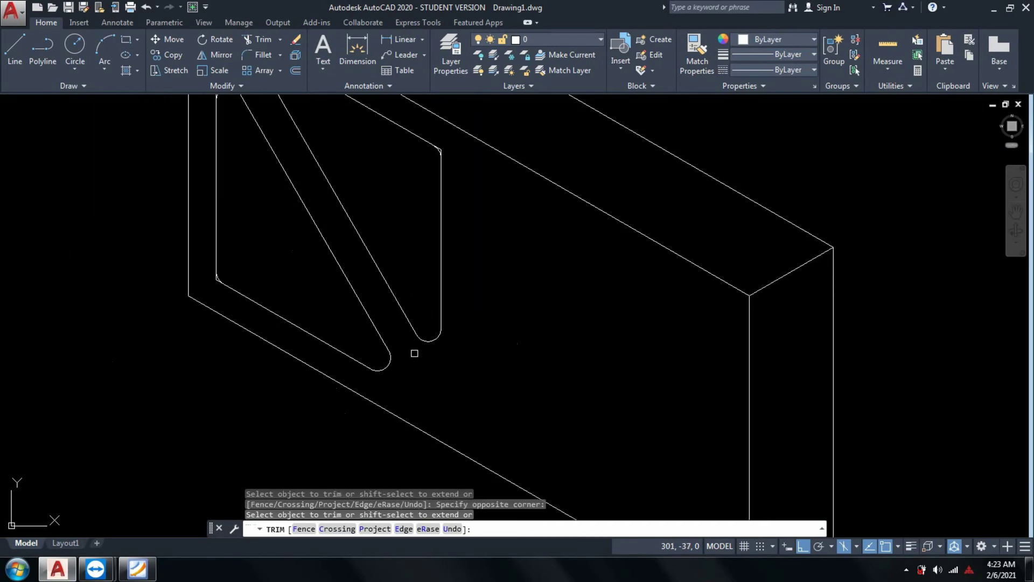
{"action": "key", "text": "Escape"}
- Trim the leftover corner lines outside the fillet at the lower-left triangle's bottom-left corner
{"action": "scroll", "coordinate": [230, 266], "scroll_direction": "up", "scroll_amount": 2}
{"action": "type", "text": "tr"}
{"action": "key", "text": "Return"}
{"action": "key", "text": "Return"}
{"action": "scroll", "coordinate": [136, 343], "scroll_direction": "up", "scroll_amount": 3}
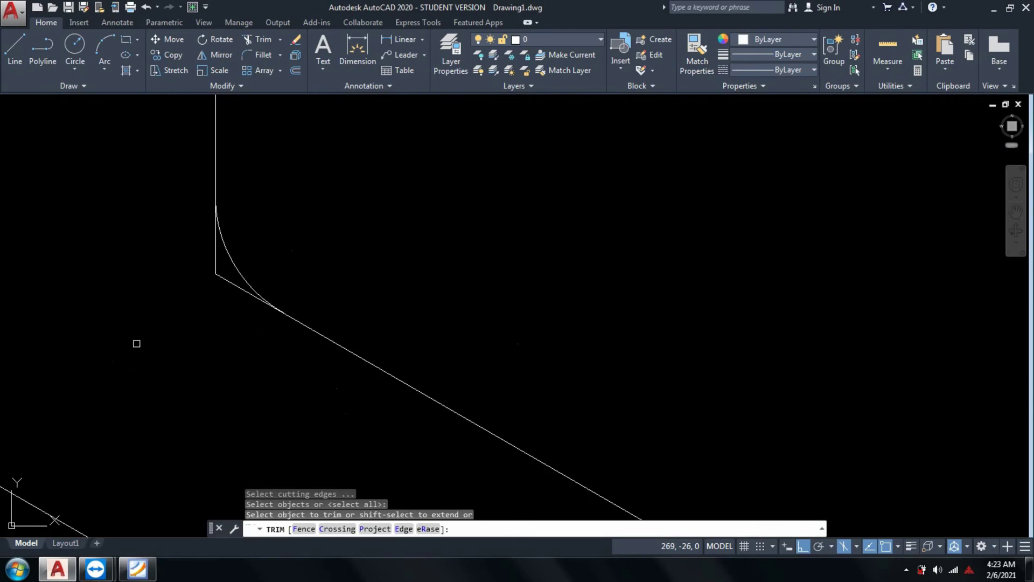
{"action": "scroll", "coordinate": [215, 261], "scroll_direction": "up", "scroll_amount": 1}
{"action": "left_click", "coordinate": [230, 268]}
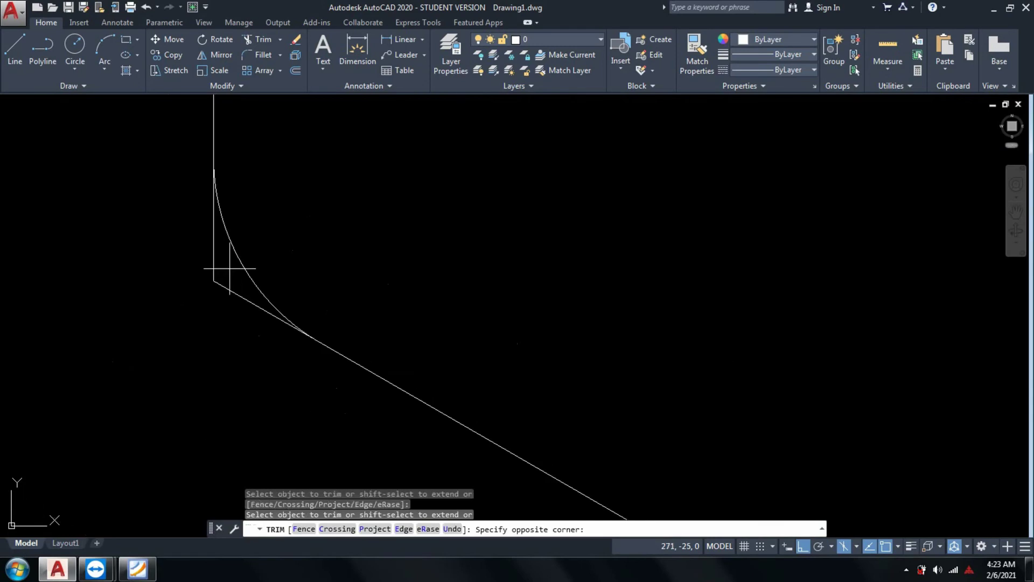
{"action": "left_click", "coordinate": [184, 318]}
{"action": "scroll", "coordinate": [330, 240], "scroll_direction": "up", "scroll_amount": 2}
{"action": "scroll", "coordinate": [369, 254], "scroll_direction": "down", "scroll_amount": 2}
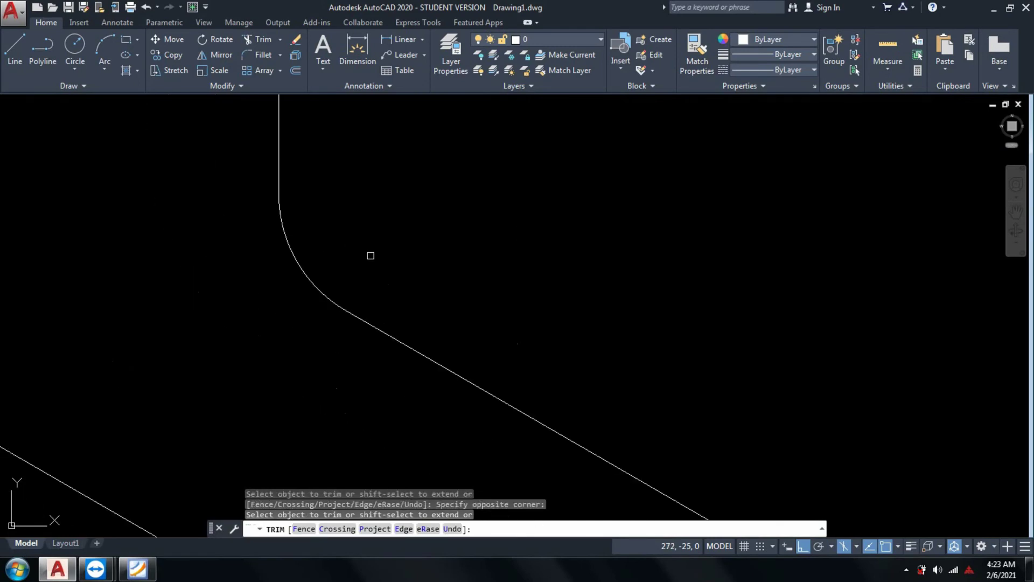
{"action": "key", "text": "Return"}
- Trim the sharp line ends beyond the fillet arcs at the upper tips of both triangles
{"action": "type", "text": "z"}
{"action": "key", "text": "Return"}
{"action": "type", "text": "e"}
{"action": "key", "text": "Return"}
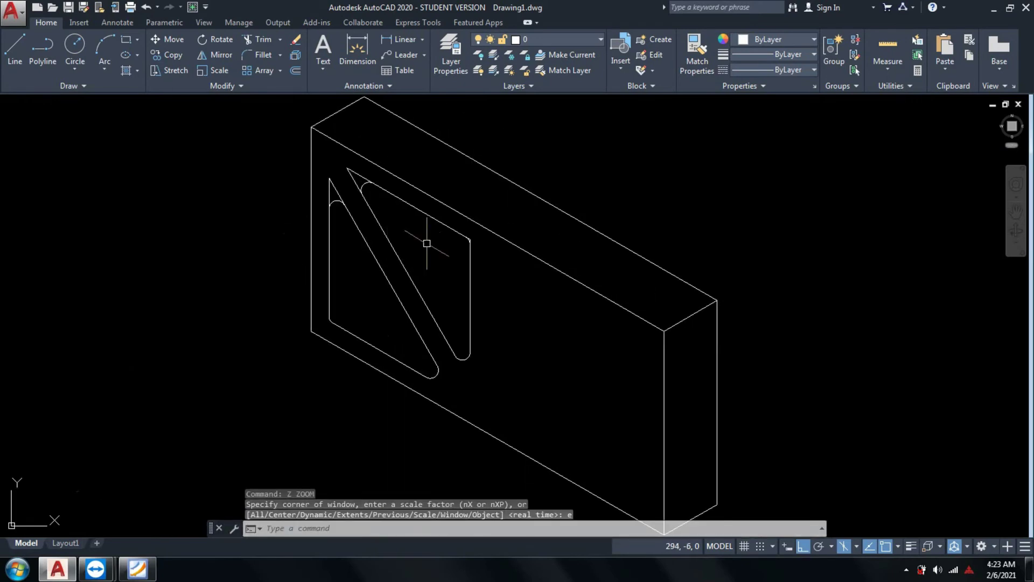
{"action": "type", "text": "tr"}
{"action": "key", "text": "Return"}
{"action": "key", "text": "Return"}
{"action": "scroll", "coordinate": [351, 191], "scroll_direction": "up", "scroll_amount": 4}
{"action": "left_click", "coordinate": [316, 154]}
{"action": "left_click", "coordinate": [368, 115]}
{"action": "left_click", "coordinate": [353, 165]}
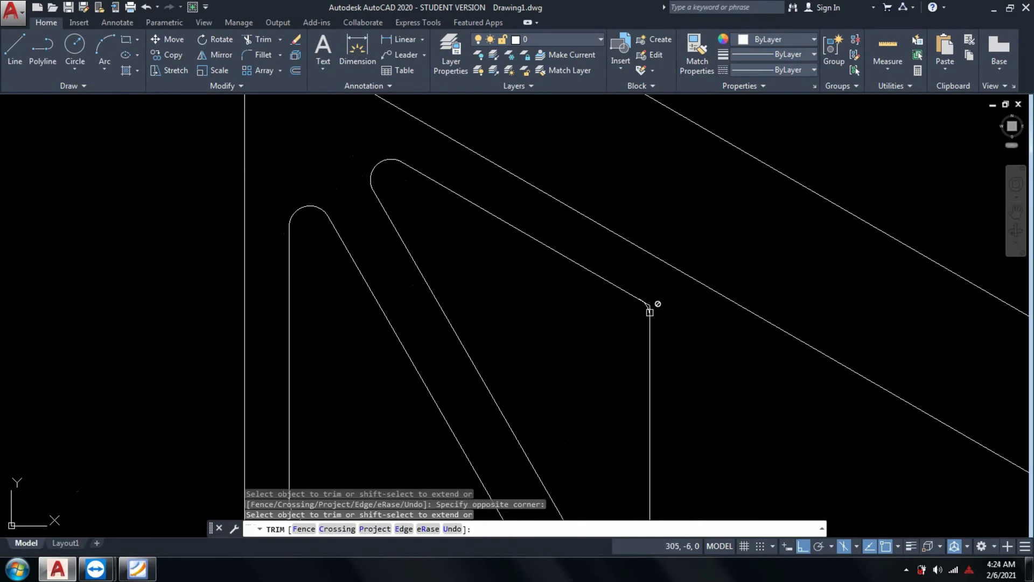
- Trim the leftover corner lines outside the fillet at the upper-right corner of the upper-right triangle
{"action": "scroll", "coordinate": [652, 308], "scroll_direction": "up", "scroll_amount": 3}
{"action": "scroll", "coordinate": [650, 311], "scroll_direction": "up", "scroll_amount": 5}
{"action": "left_click", "coordinate": [688, 254]}
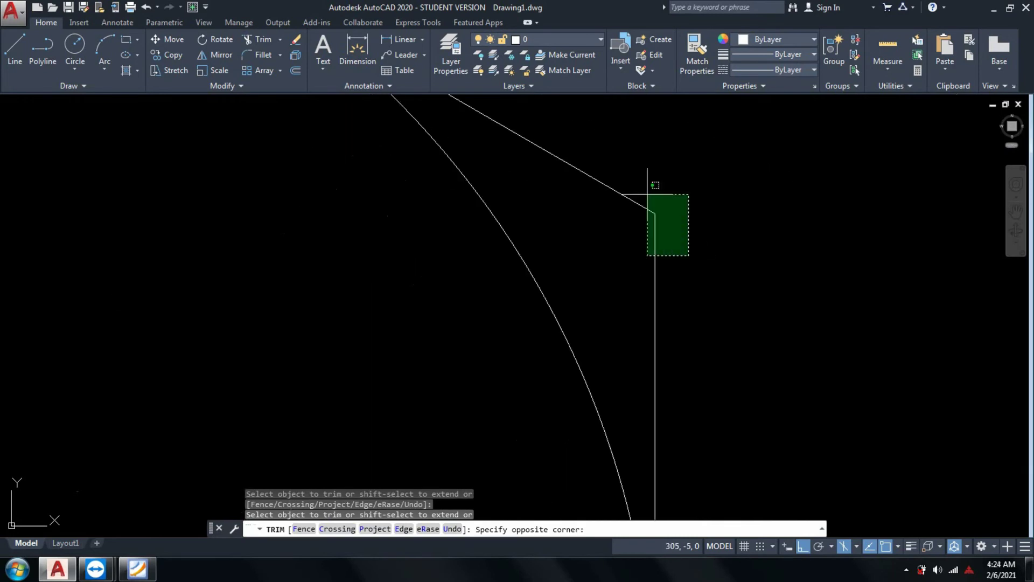
{"action": "left_click", "coordinate": [634, 163]}
{"action": "key", "text": "ctrl+z"}
{"action": "key", "text": "Escape"}
{"action": "scroll", "coordinate": [687, 265], "scroll_direction": "down", "scroll_amount": 10}
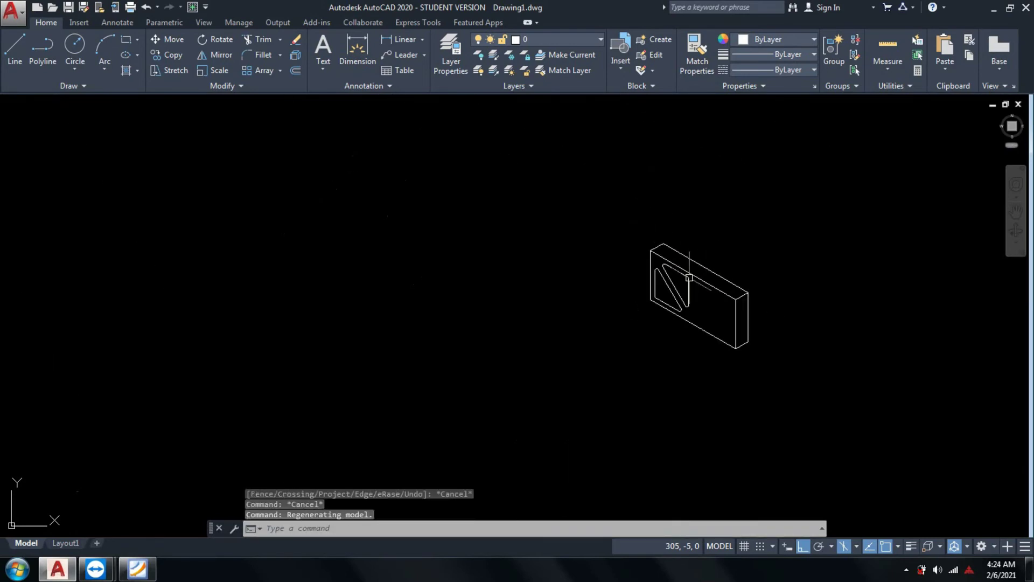
{"action": "scroll", "coordinate": [689, 277], "scroll_direction": "up", "scroll_amount": 10}
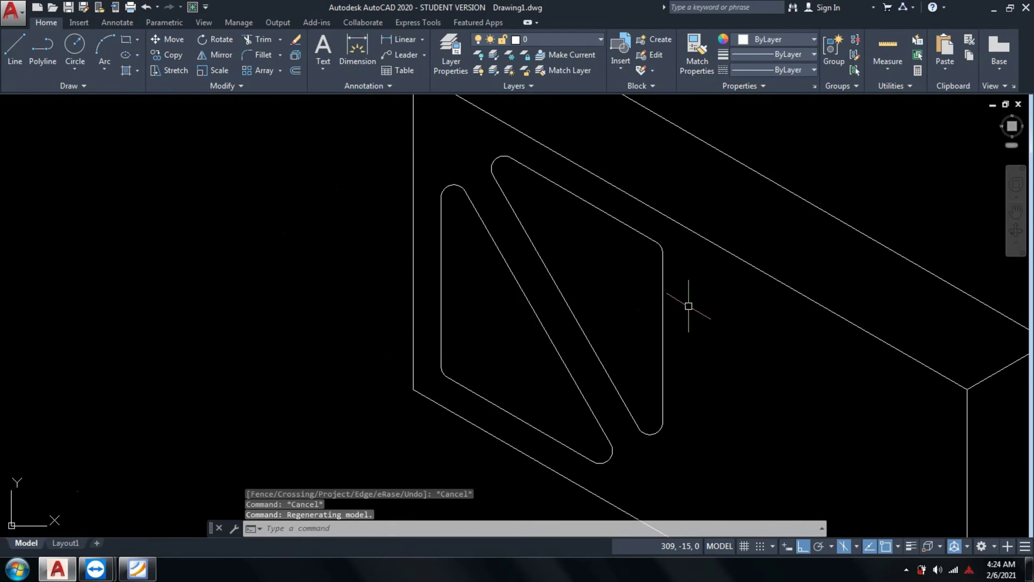
- Switch to the Foxit Reader reference PDF, dismiss the TeamViewer sponsored-session notice, and examine the rear edges inside the left cutouts
{"action": "left_click", "coordinate": [136, 571]}
{"action": "mouse_move", "coordinate": [135, 574]}
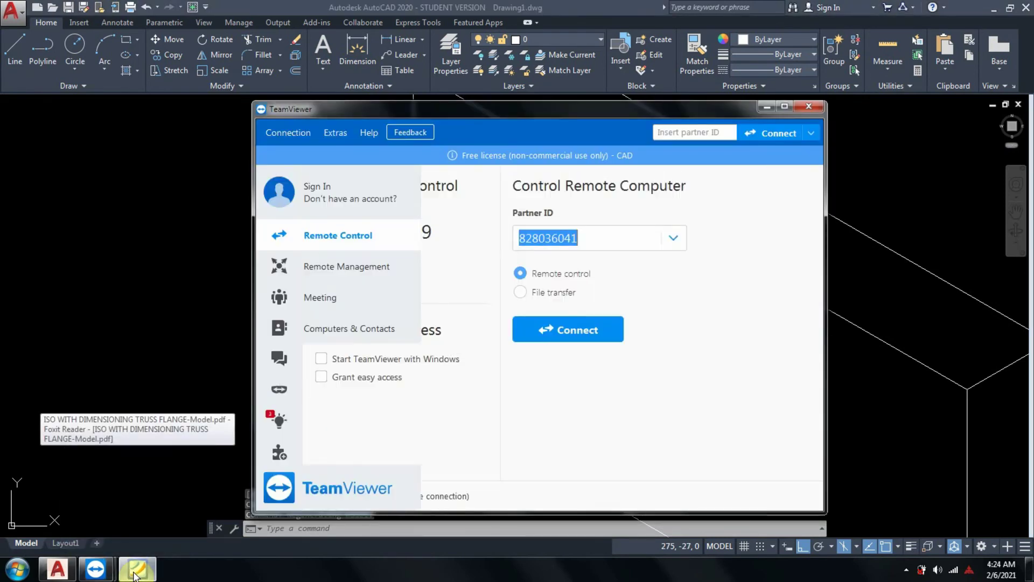
{"action": "left_click", "coordinate": [151, 506]}
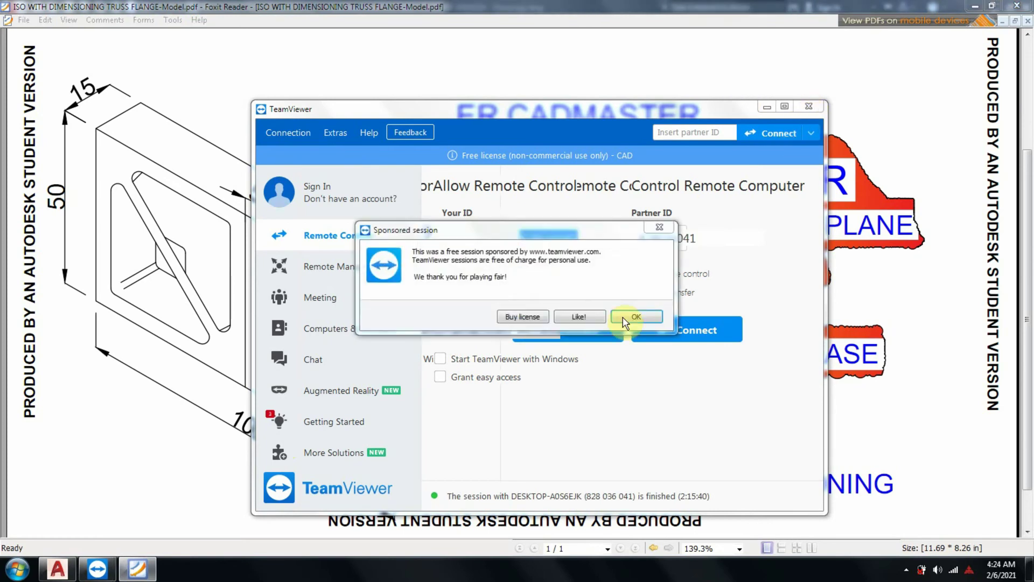
{"action": "left_click", "coordinate": [625, 318]}
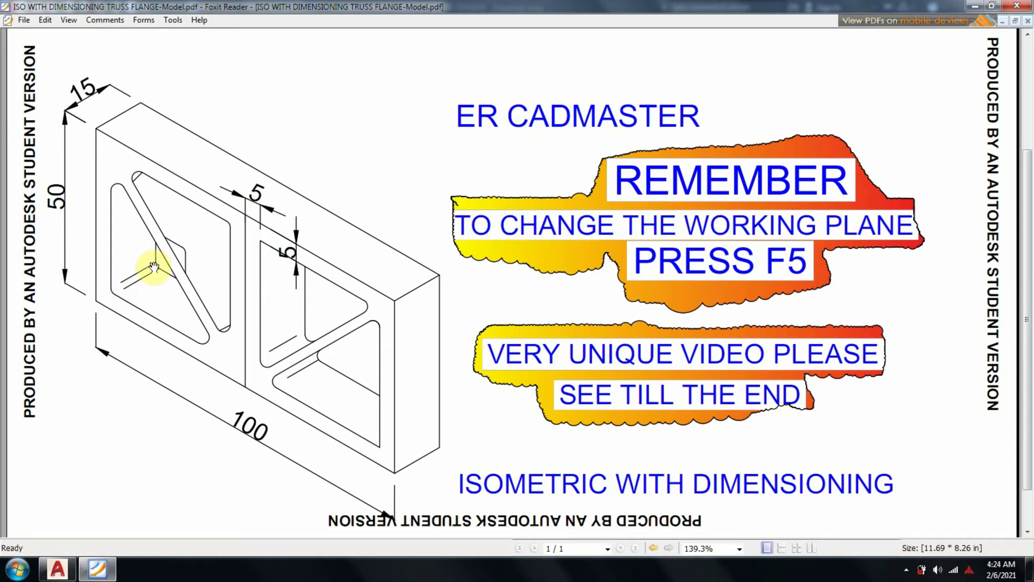
{"action": "left_click", "coordinate": [98, 569]}
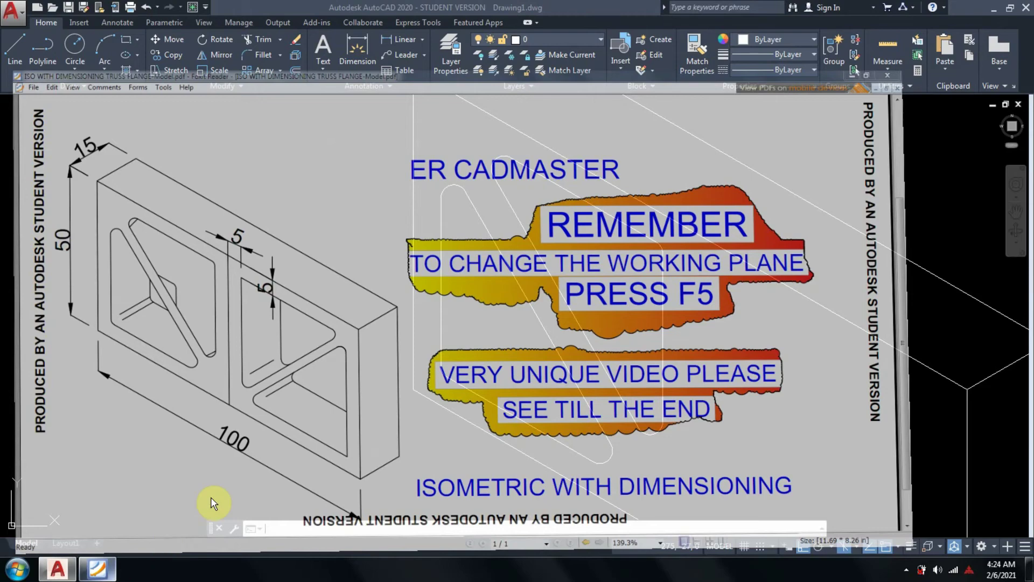
- Copy the lower-left triangle's vertical edge, bottom edge and connecting corner fillet 15 units back along the 30° depth axis in the top isoplane
{"action": "type", "text": "co"}
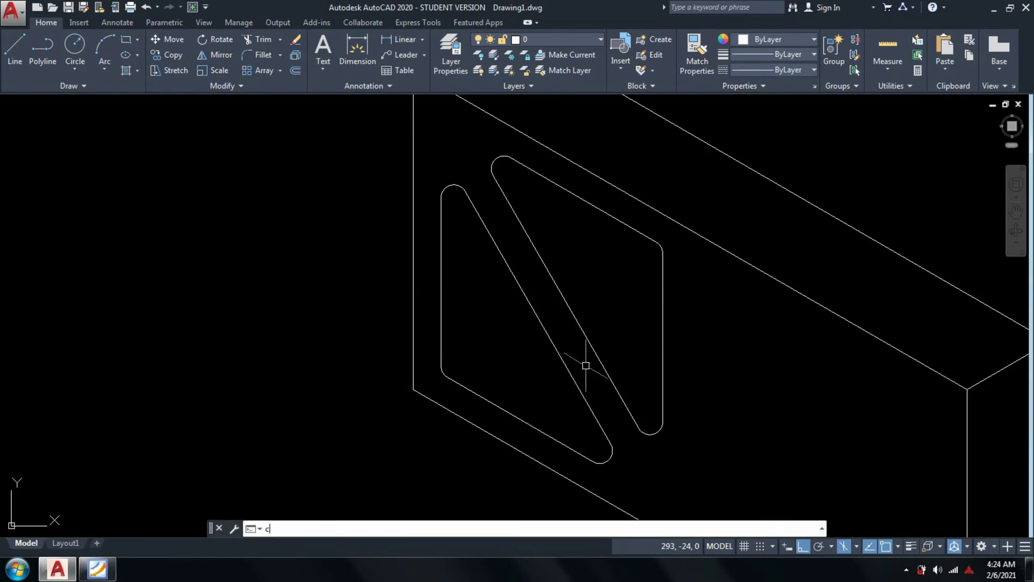
{"action": "key", "text": "Return"}
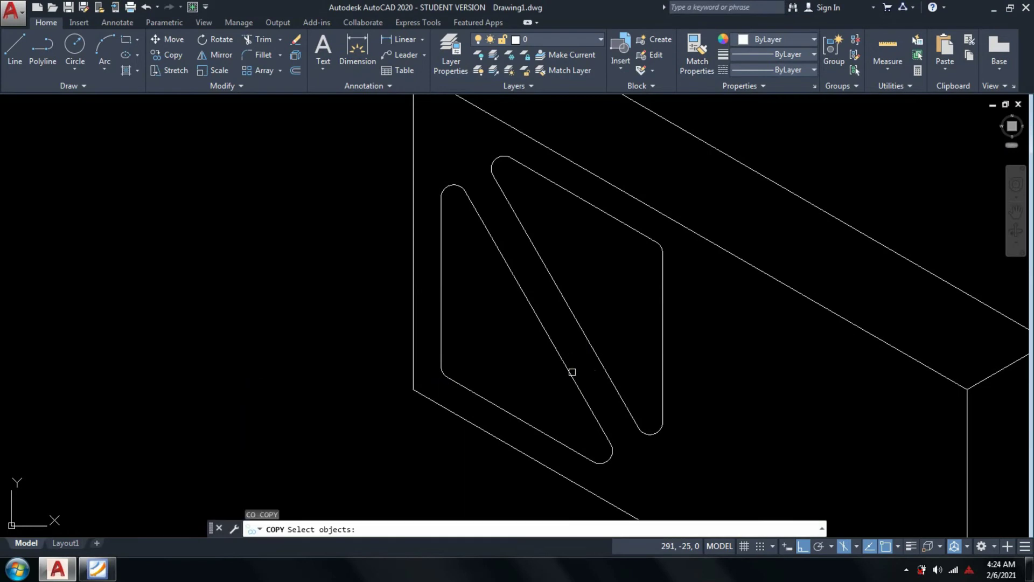
{"action": "left_click", "coordinate": [459, 383]}
{"action": "left_click", "coordinate": [443, 319]}
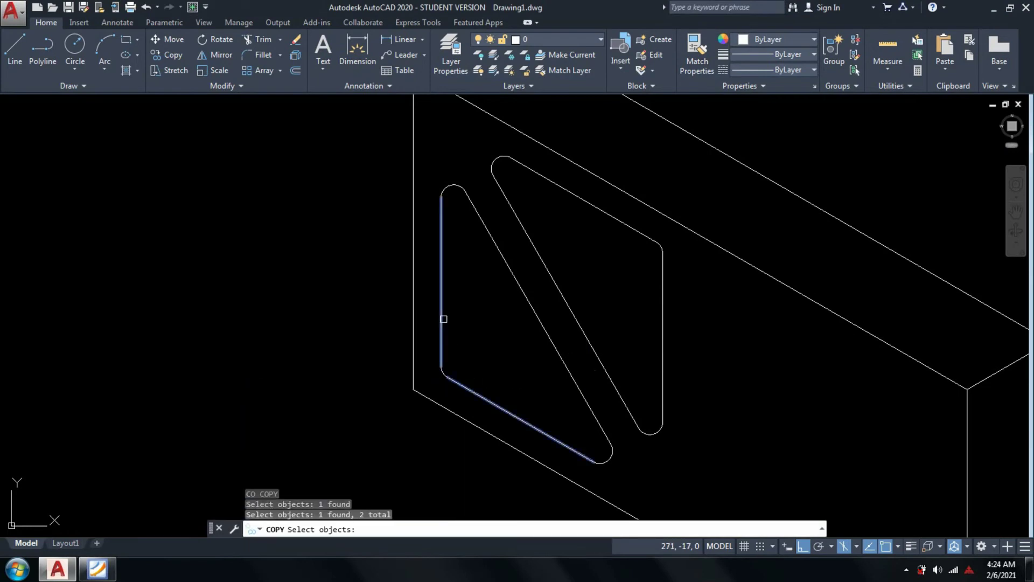
{"action": "scroll", "coordinate": [445, 378], "scroll_direction": "down", "scroll_amount": 2}
{"action": "scroll", "coordinate": [445, 378], "scroll_direction": "up", "scroll_amount": 4}
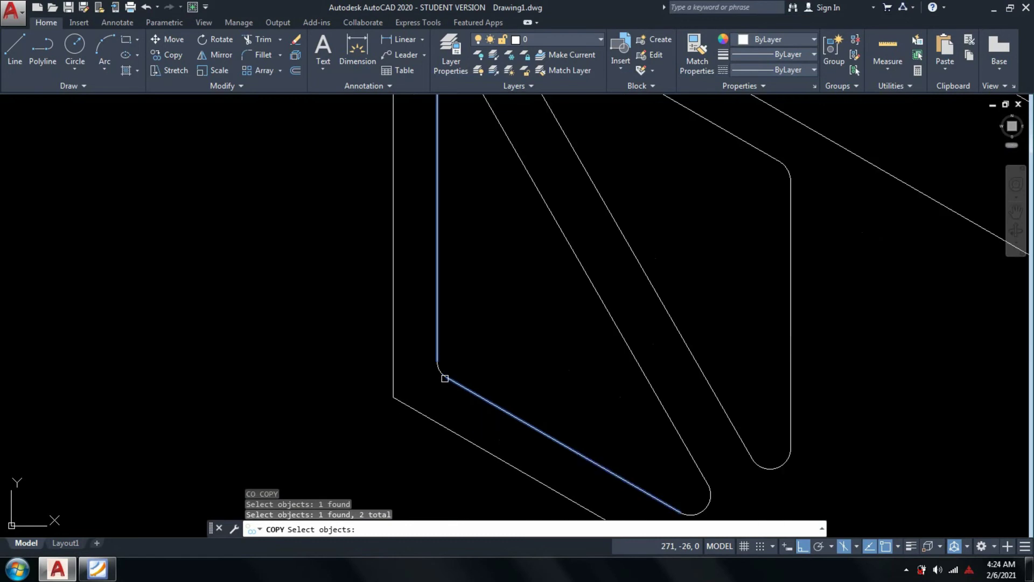
{"action": "scroll", "coordinate": [445, 378], "scroll_direction": "up", "scroll_amount": 3}
{"action": "left_click", "coordinate": [445, 378]}
{"action": "left_click", "coordinate": [427, 375]}
{"action": "scroll", "coordinate": [427, 374], "scroll_direction": "down", "scroll_amount": 4}
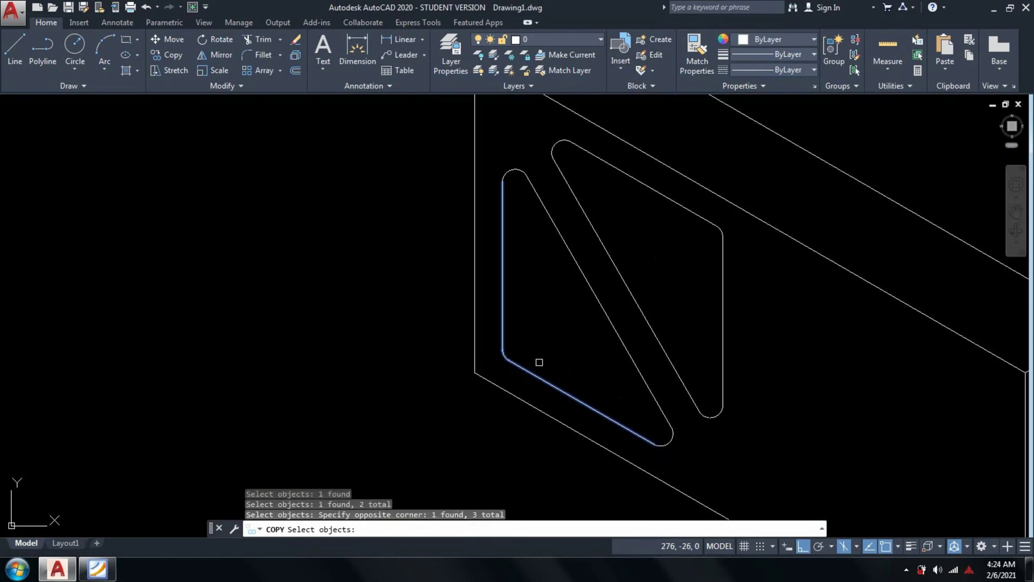
{"action": "key", "text": "Return"}
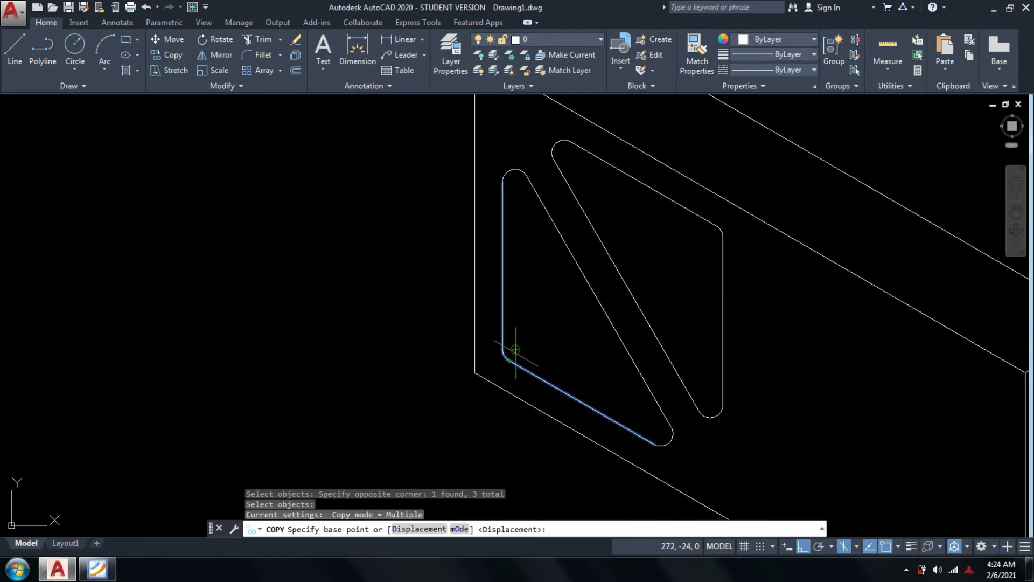
{"action": "left_click", "coordinate": [516, 349]}
{"action": "key", "text": "F5"}
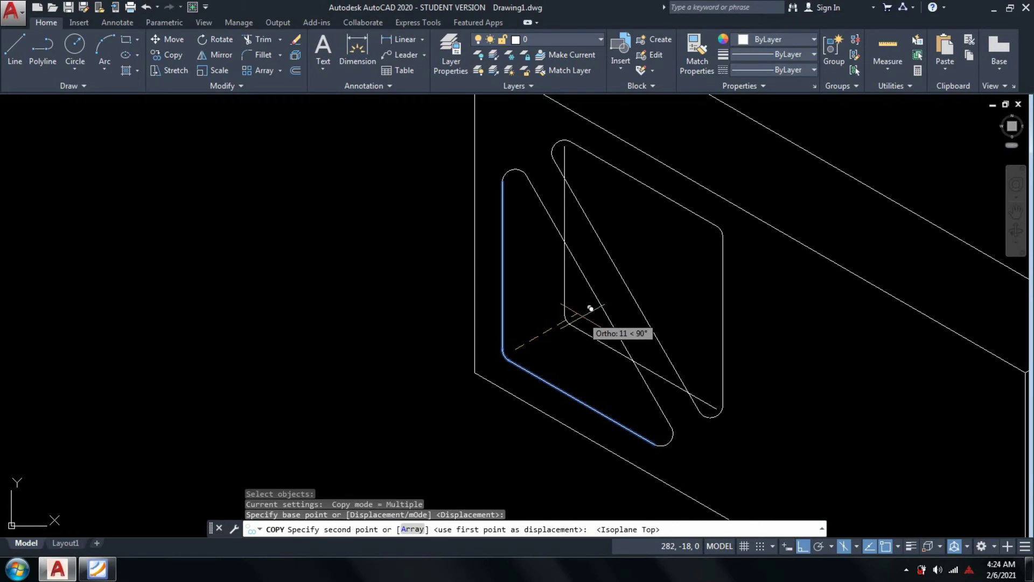
{"action": "key", "text": "Return"}
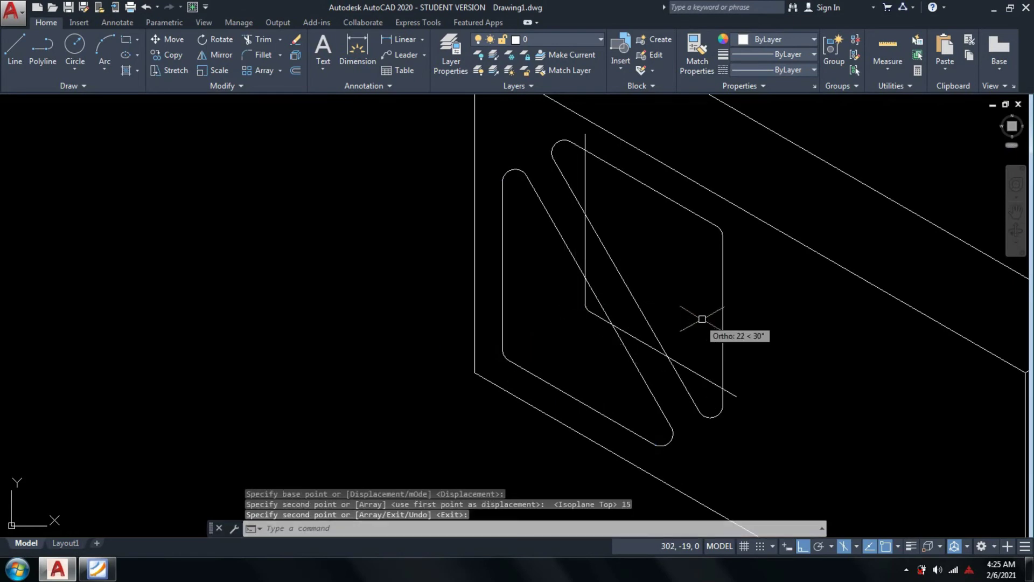
- Trim the copied vertical and bottom edges wherever they extend beyond the lower-left triangle's diagonal side
{"action": "left_click", "coordinate": [103, 571]}
{"action": "left_click", "coordinate": [104, 571]}
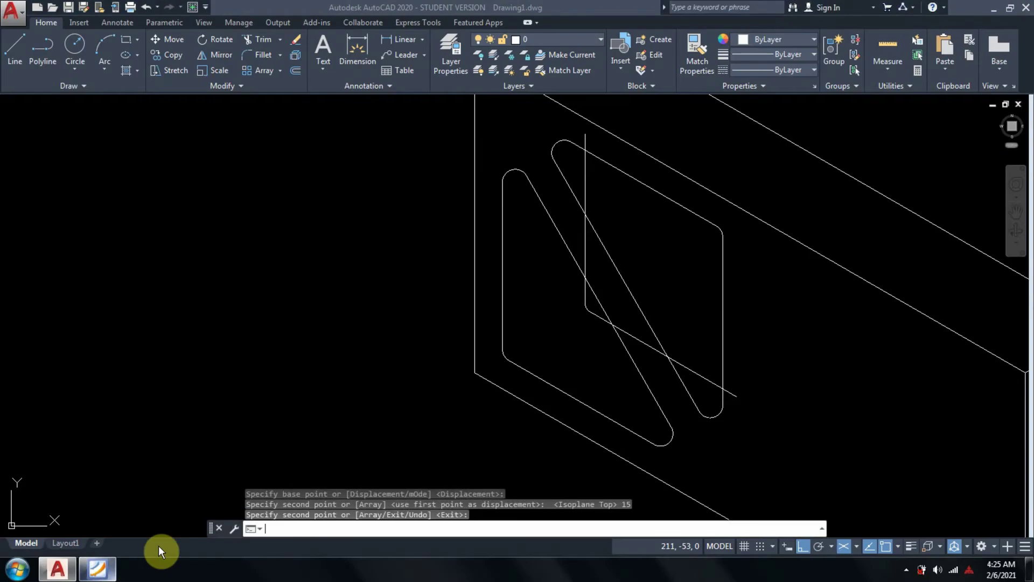
{"action": "type", "text": "tr"}
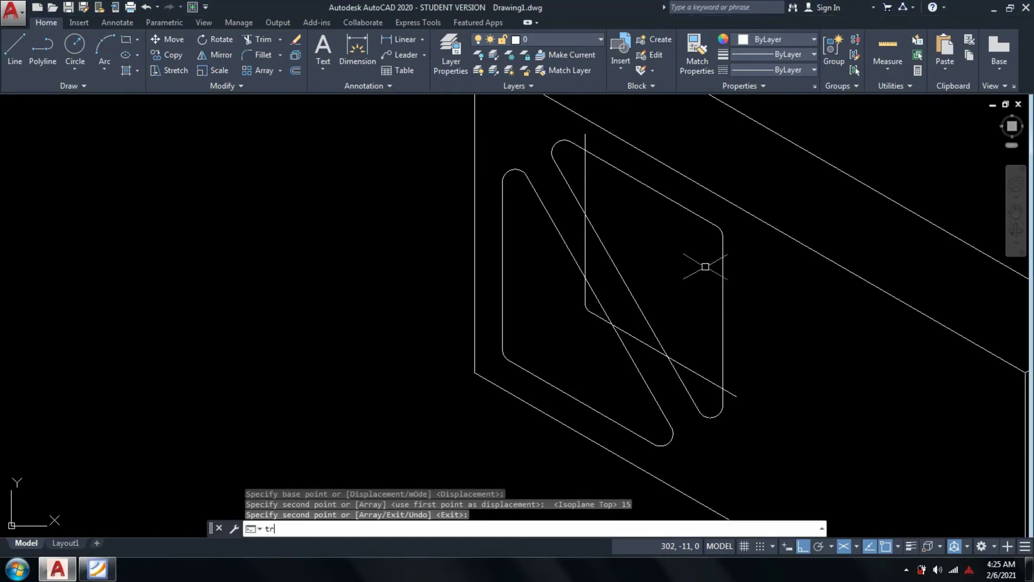
{"action": "key", "text": "Return"}
{"action": "key", "text": "Return"}
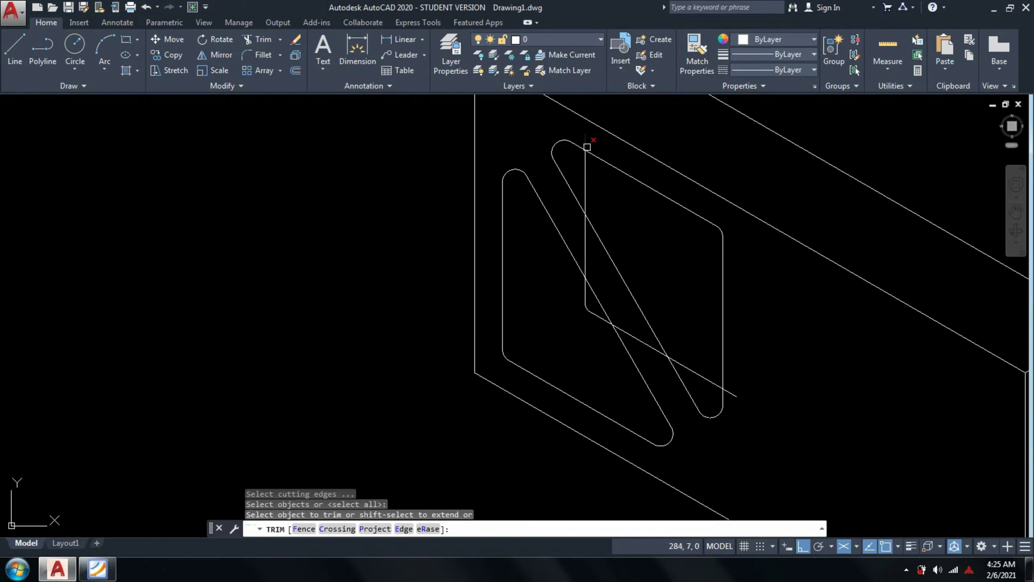
{"action": "left_click", "coordinate": [587, 138]}
{"action": "left_click", "coordinate": [586, 183]}
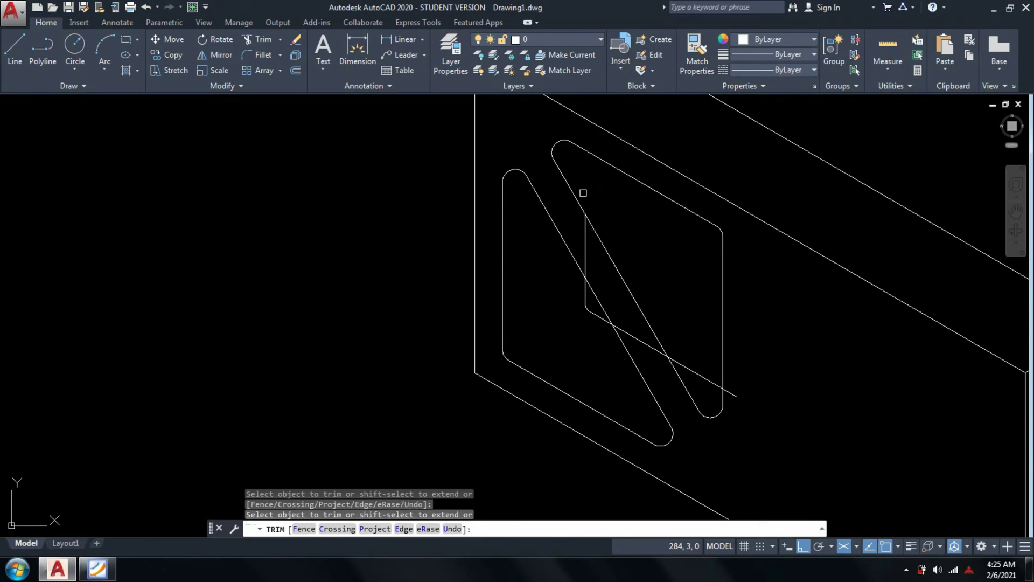
{"action": "left_click", "coordinate": [586, 244]}
{"action": "left_click", "coordinate": [725, 385]}
{"action": "left_click", "coordinate": [641, 339]}
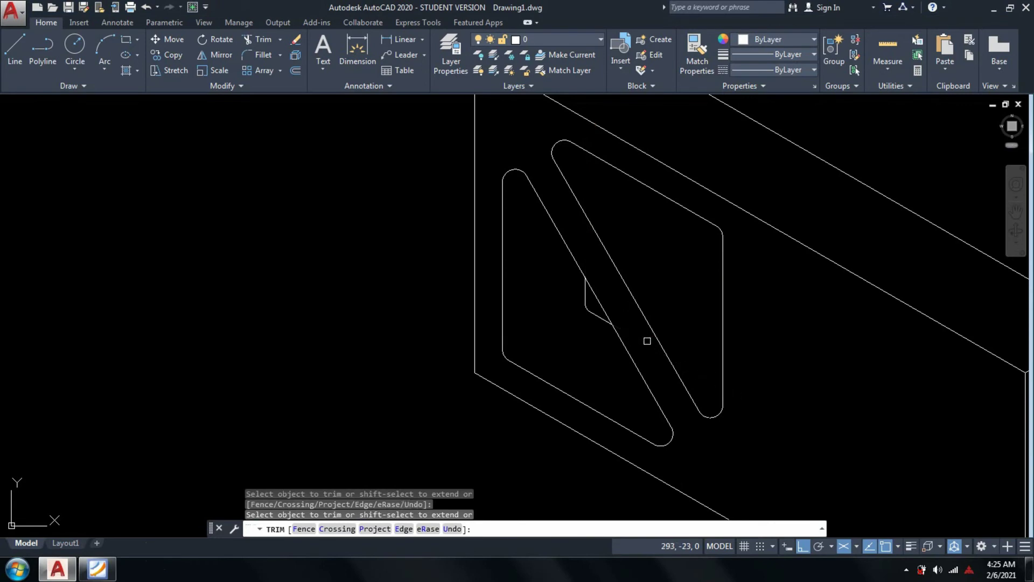
{"action": "left_click", "coordinate": [646, 339]}
{"action": "key", "text": "Return"}
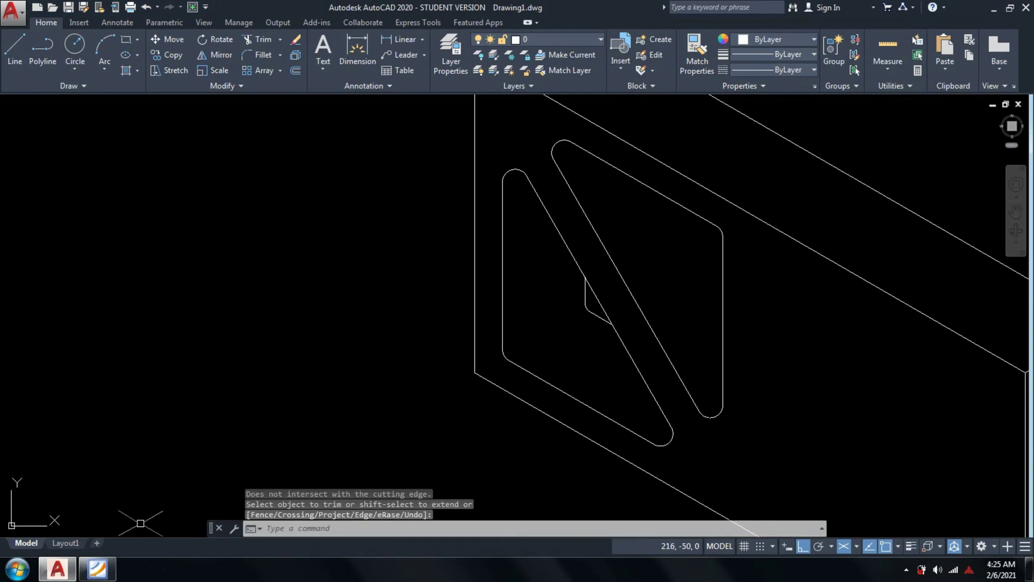
- Compare the drawing with the reference PDF to examine the rear edges inside the upper-right triangle
{"action": "left_click", "coordinate": [109, 571]}
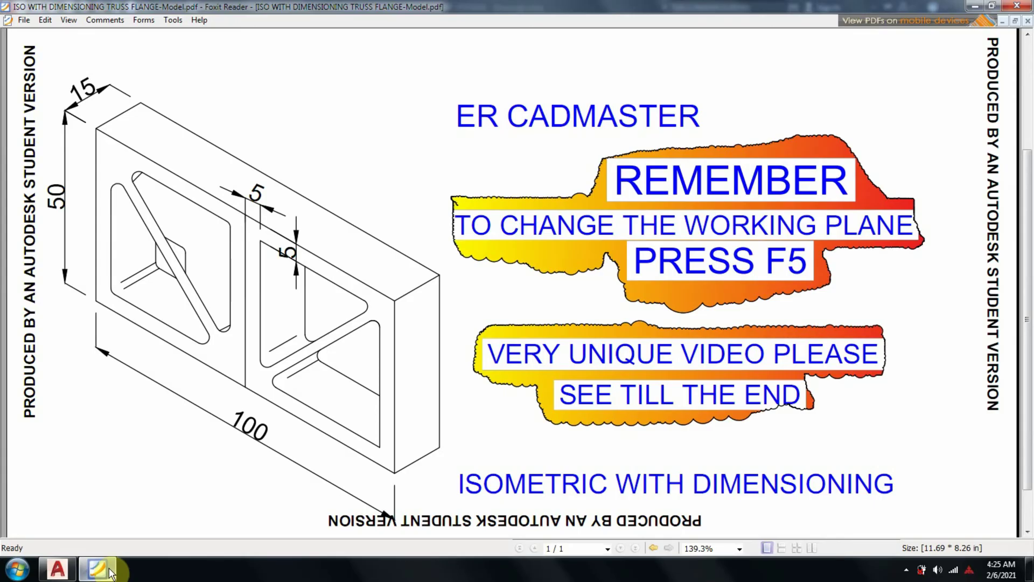
{"action": "left_click", "coordinate": [109, 571]}
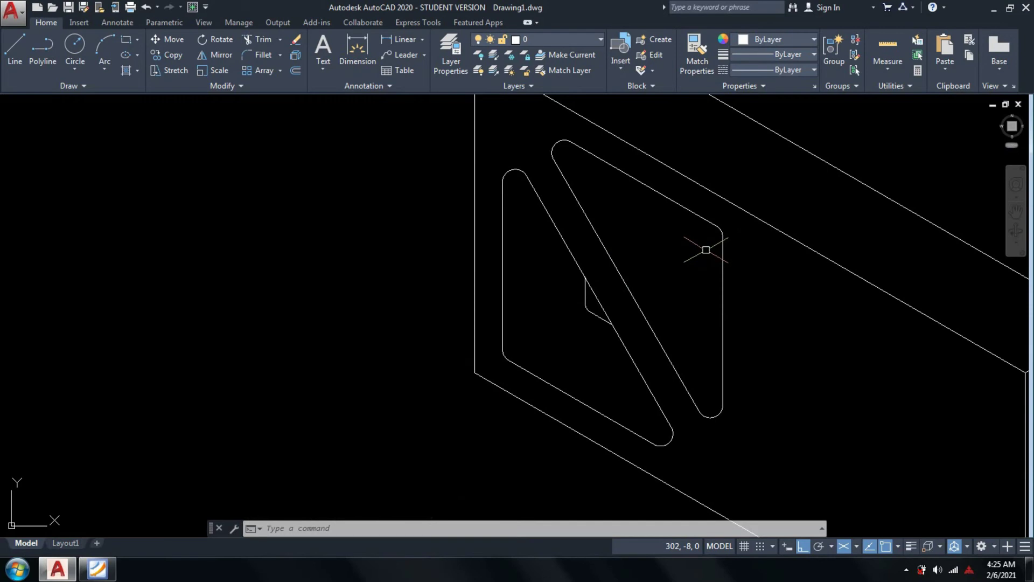
{"action": "left_click", "coordinate": [104, 574]}
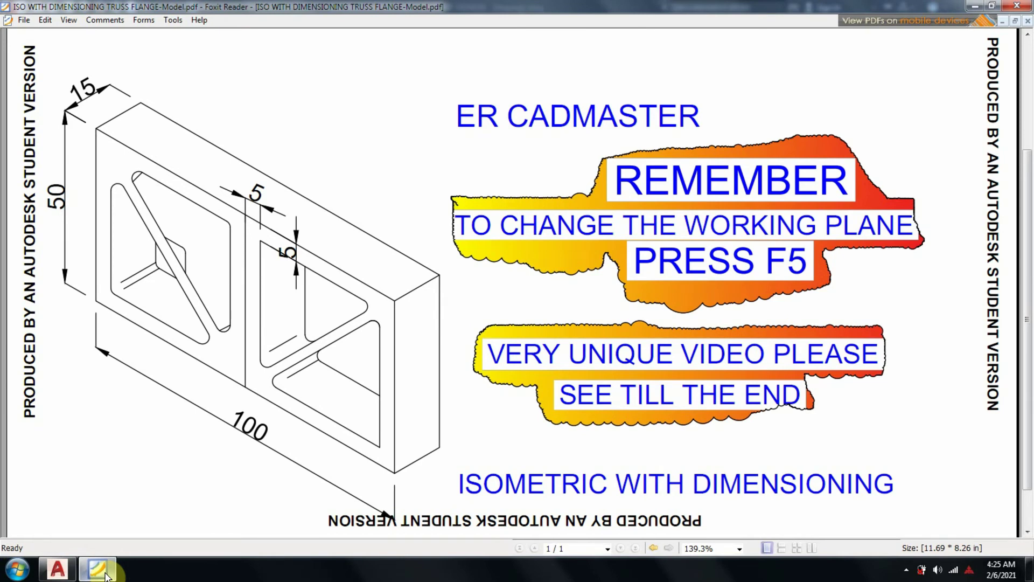
{"action": "left_click", "coordinate": [106, 575]}
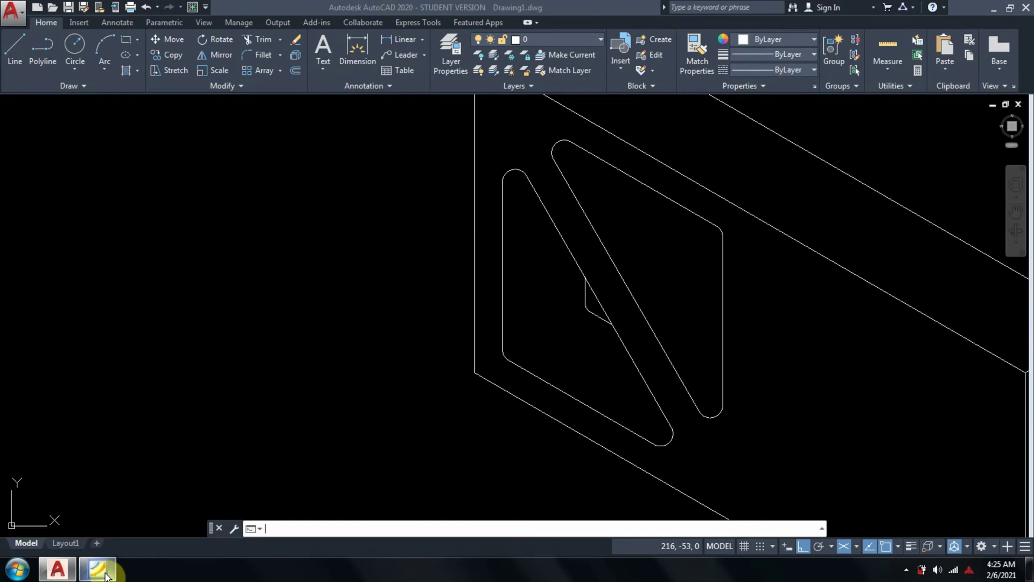
{"action": "left_click", "coordinate": [106, 576]}
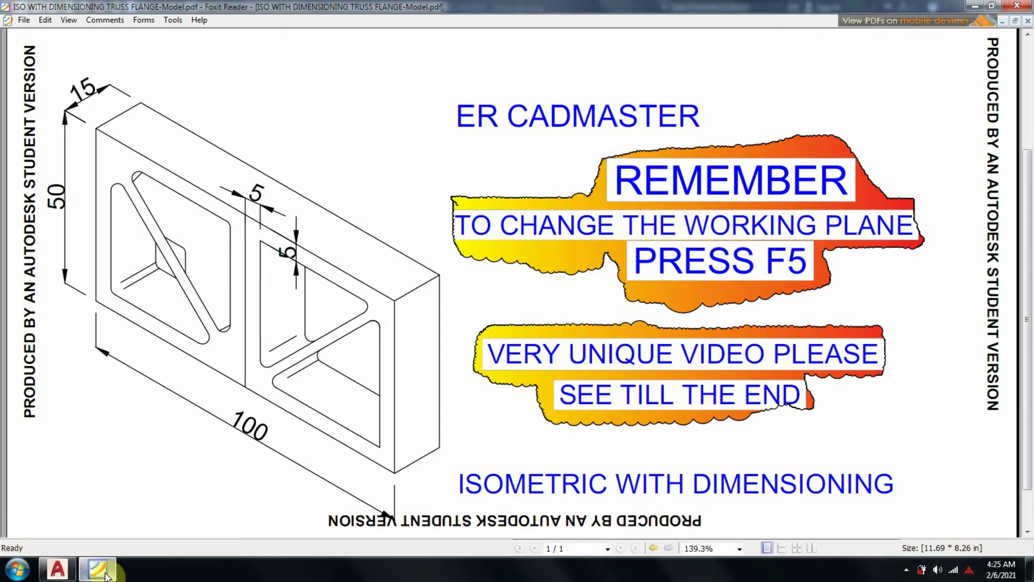
{"action": "left_click", "coordinate": [106, 575]}
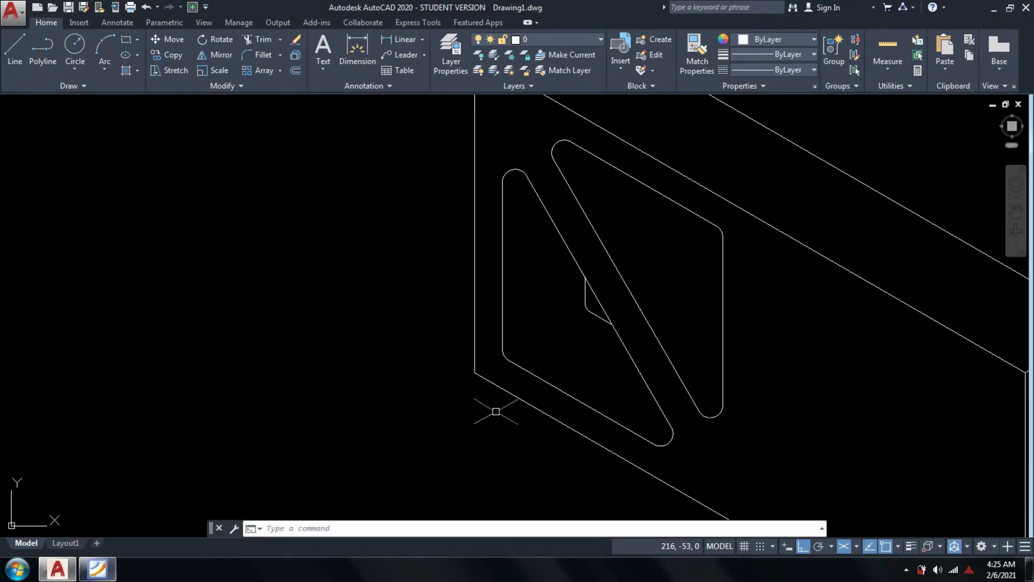
- Copy the upper-right triangle's vertical edge, top edge and connecting corner fillet 15 units along the 210° depth direction
{"action": "type", "text": "co"}
{"action": "key", "text": "Return"}
{"action": "left_click", "coordinate": [725, 258]}
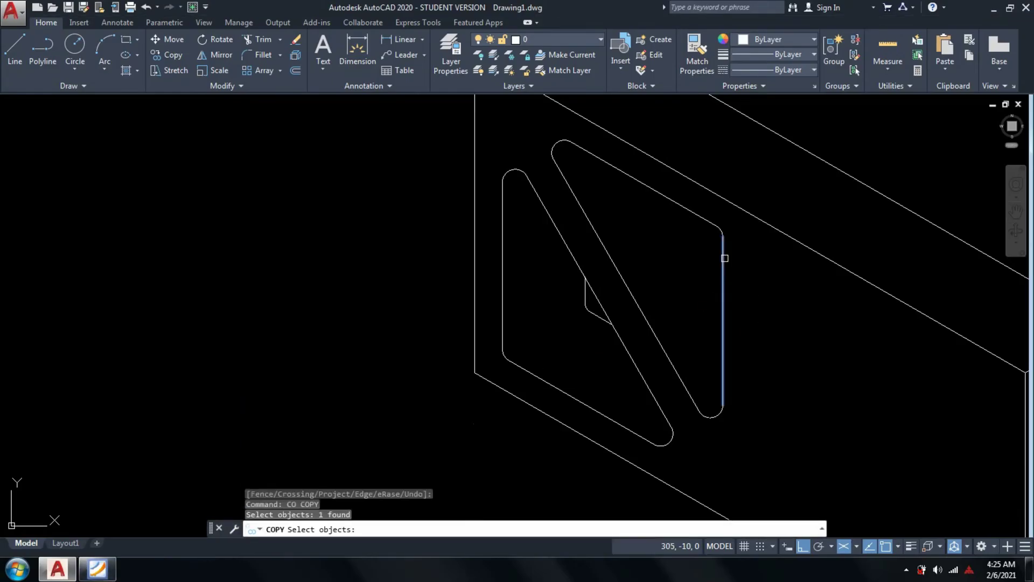
{"action": "left_click", "coordinate": [693, 216]}
{"action": "left_click", "coordinate": [694, 216]}
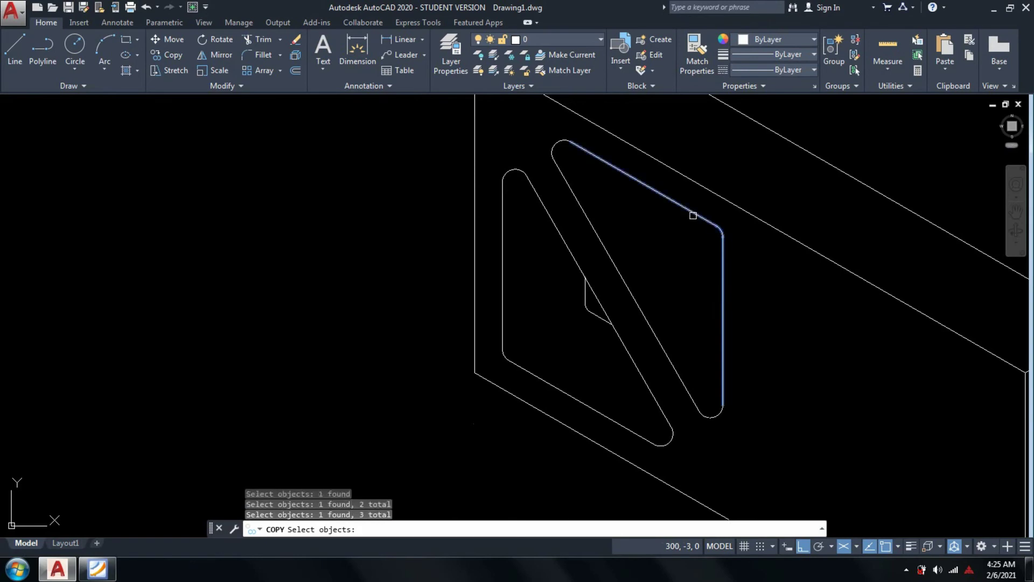
{"action": "key", "text": "Return"}
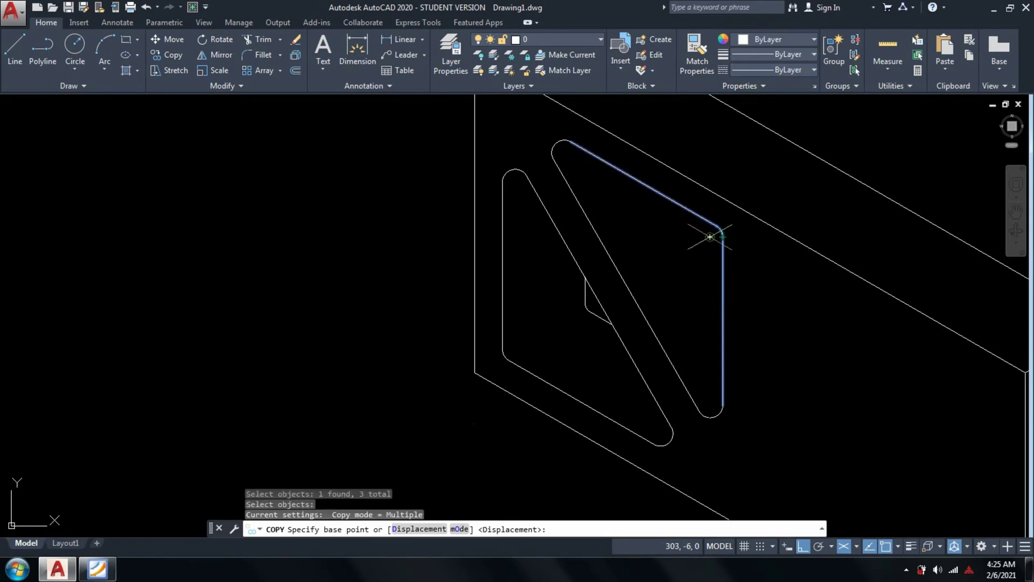
{"action": "left_click", "coordinate": [721, 232]}
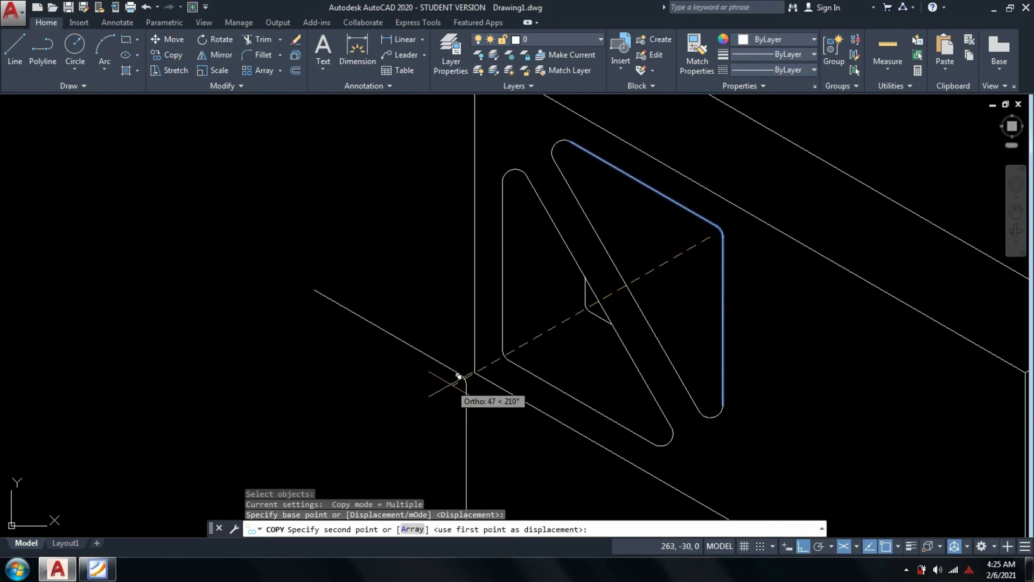
{"action": "type", "text": "15"}
{"action": "key", "text": "Return"}
{"action": "key", "text": "Return"}
- Trim the newly copied vertical and top edges wherever they extend beyond the upper-right triangle's diagonal side
{"action": "type", "text": "tr"}
{"action": "key", "text": "Return"}
{"action": "key", "text": "Return"}
{"action": "left_click", "coordinate": [641, 467]}
{"action": "left_click", "coordinate": [639, 448]}
{"action": "left_click", "coordinate": [640, 410]}
{"action": "left_click", "coordinate": [639, 349]}
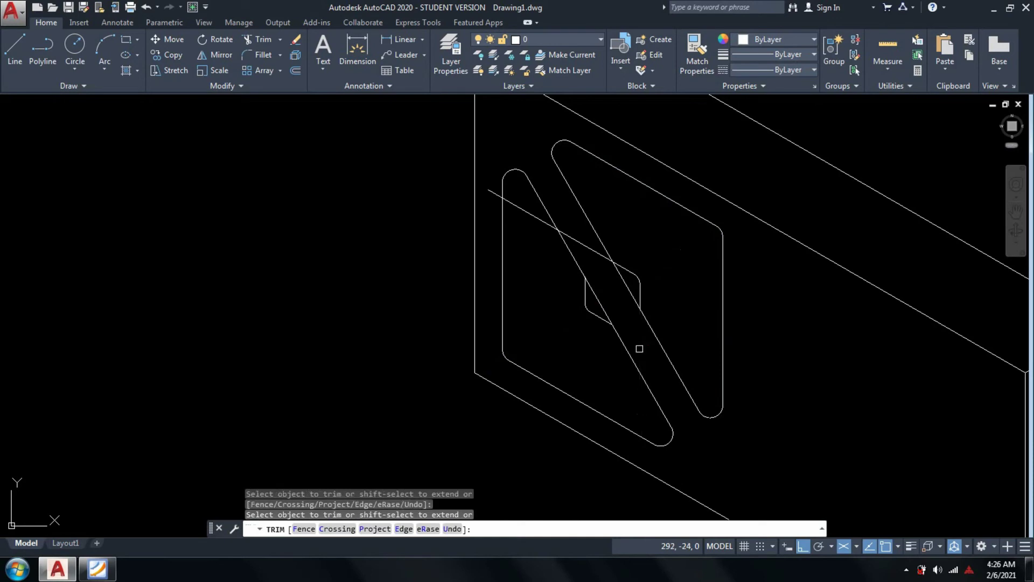
{"action": "left_click", "coordinate": [493, 191]}
{"action": "left_click", "coordinate": [520, 209]}
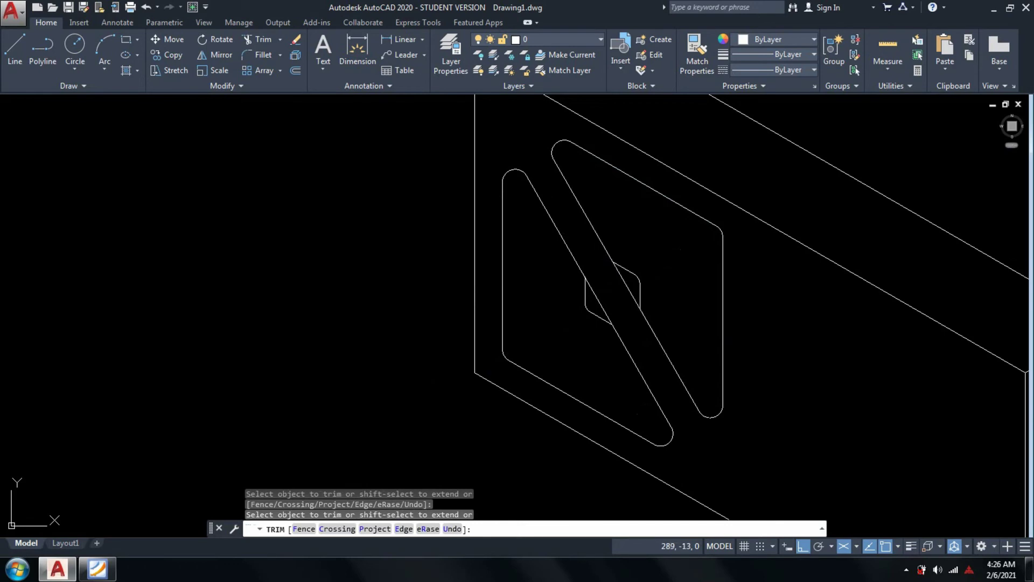
{"action": "key", "text": "Return"}
- After checking the reference PDF, draw a line in AutoCAD from the lower end of the rear fillet inside the lower-left triangle along 210°
{"action": "left_click", "coordinate": [102, 572]}
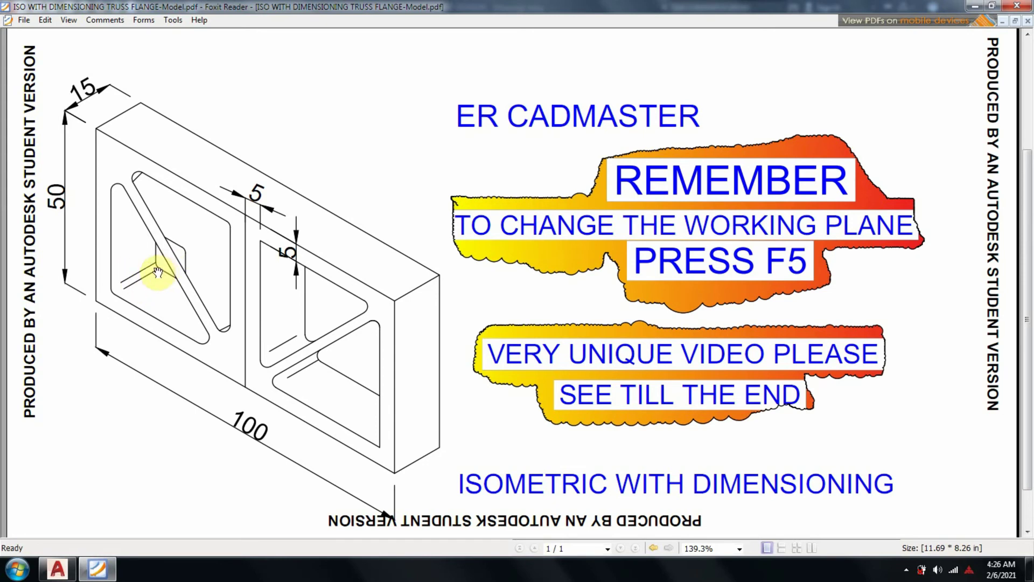
{"action": "left_click", "coordinate": [57, 569]}
{"action": "type", "text": "L"}
{"action": "key", "text": "Return"}
{"action": "scroll", "coordinate": [573, 290], "scroll_direction": "up", "scroll_amount": 5}
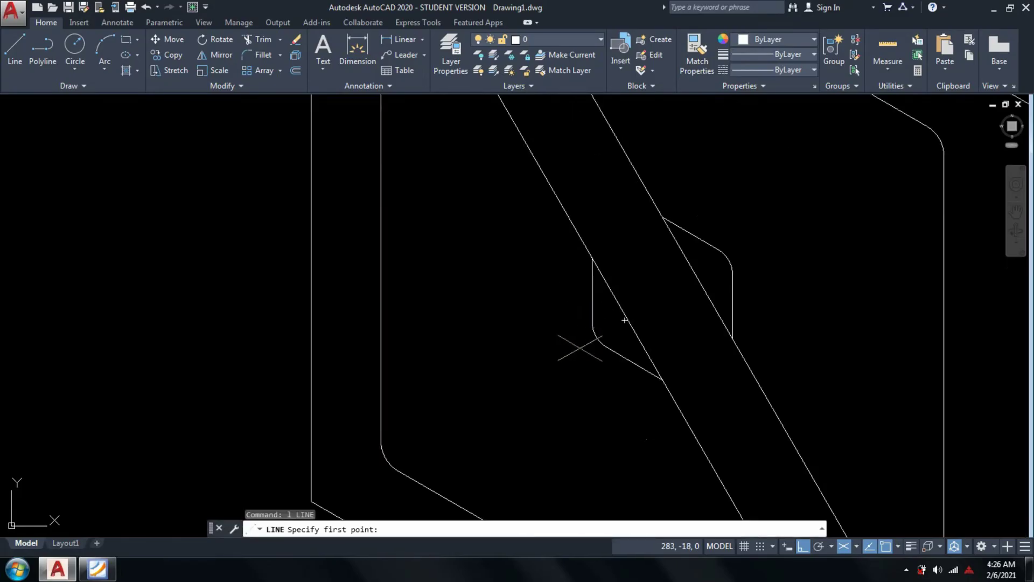
{"action": "left_click", "coordinate": [608, 348]}
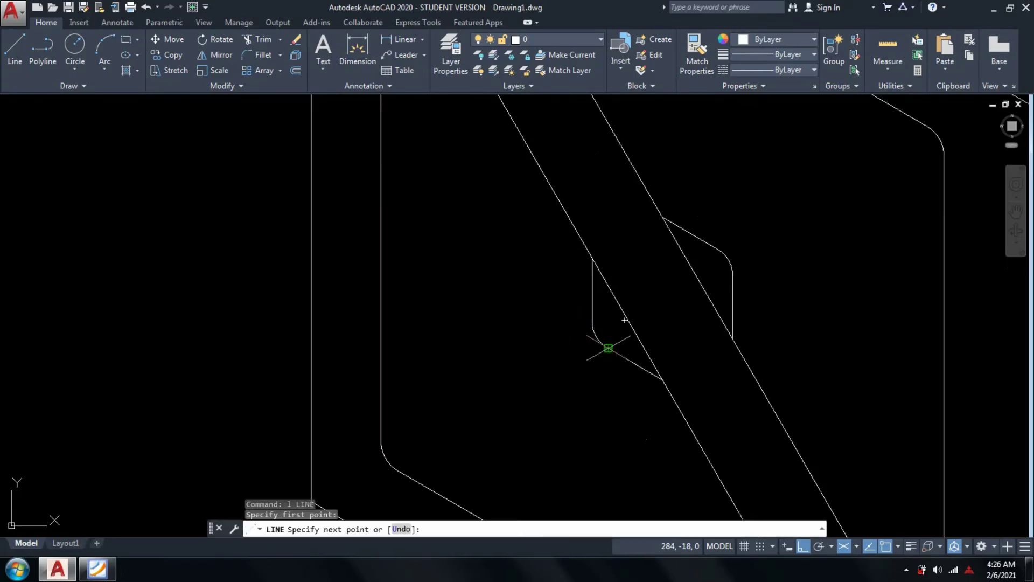
{"action": "left_click", "coordinate": [439, 445]}
{"action": "key", "text": "Return"}
- Draw a second depth line along 210° from the upper end of the rear fillet inside the lower-left triangle
{"action": "key", "text": "Return"}
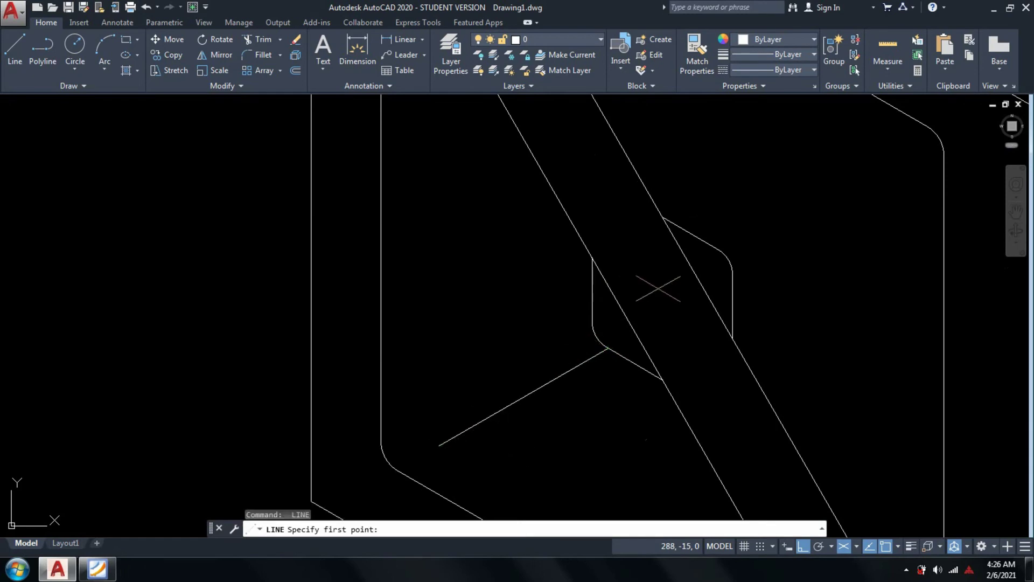
{"action": "left_click", "coordinate": [592, 320]}
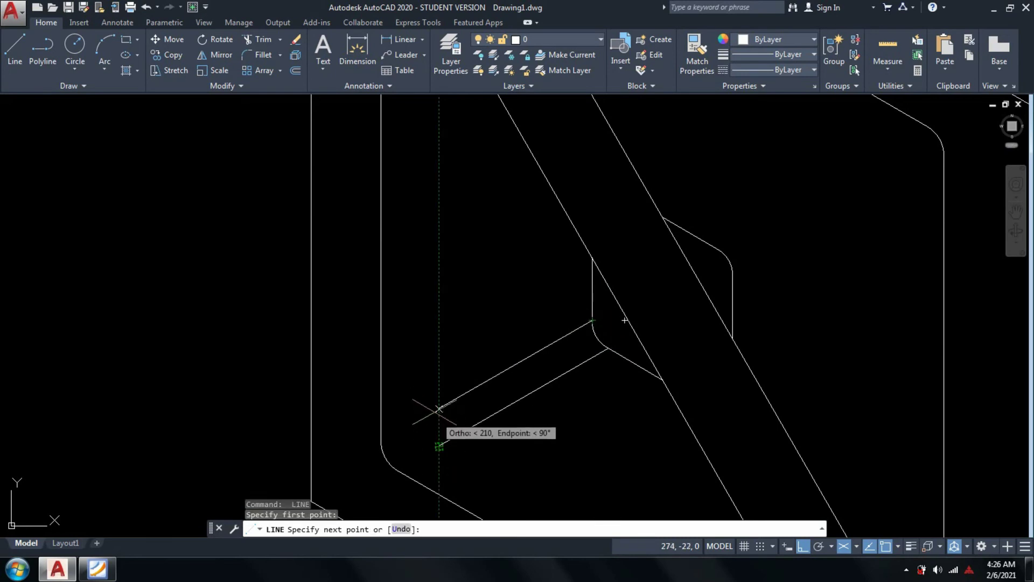
{"action": "left_click", "coordinate": [424, 416]}
{"action": "key", "text": "Return"}
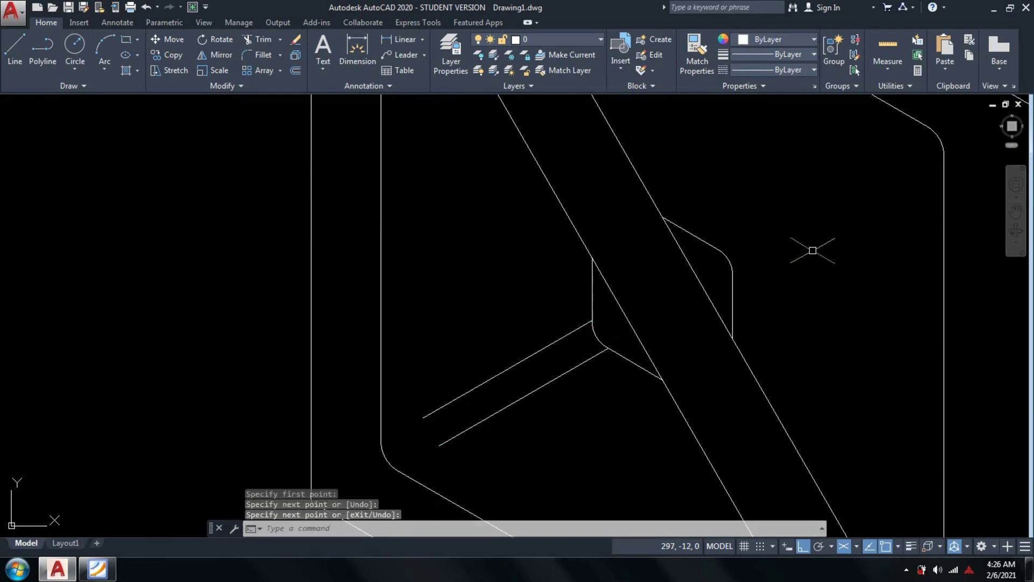
- After checking the reference PDF, draw a line along 210° from the lower end of the upper-right triangle's vertical edge across its rounded bottom corner to the arc
{"action": "scroll", "coordinate": [816, 259], "scroll_direction": "down", "scroll_amount": 5}
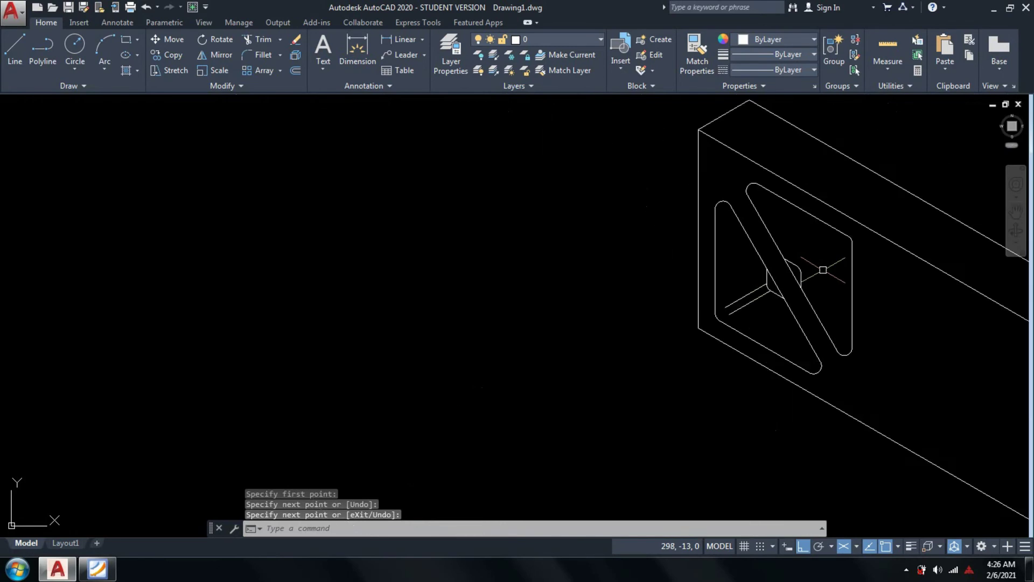
{"action": "scroll", "coordinate": [636, 287], "scroll_direction": "down", "scroll_amount": 1}
{"action": "scroll", "coordinate": [653, 318], "scroll_direction": "up", "scroll_amount": 1}
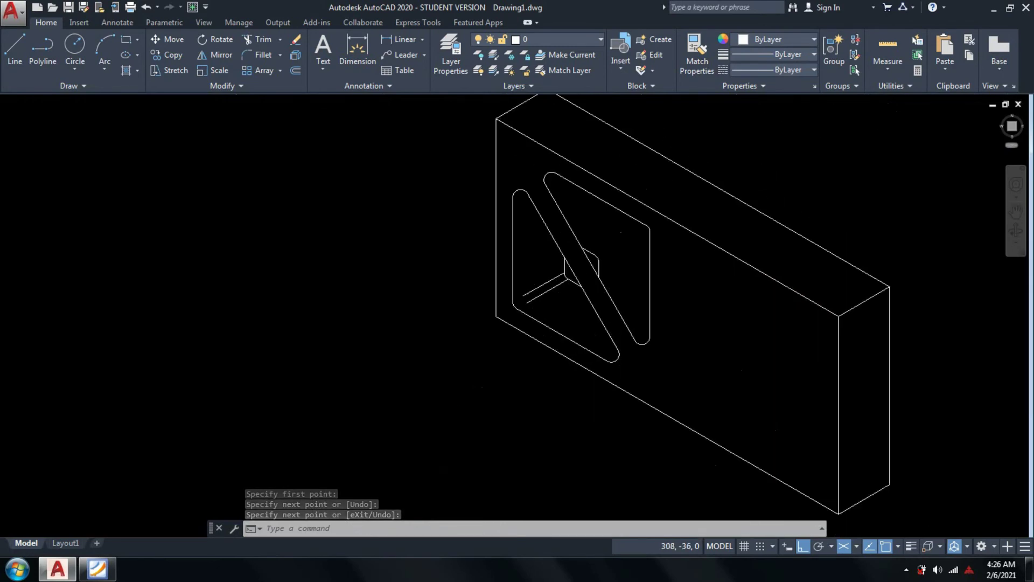
{"action": "scroll", "coordinate": [625, 334], "scroll_direction": "up", "scroll_amount": 2}
{"action": "key", "text": "Return"}
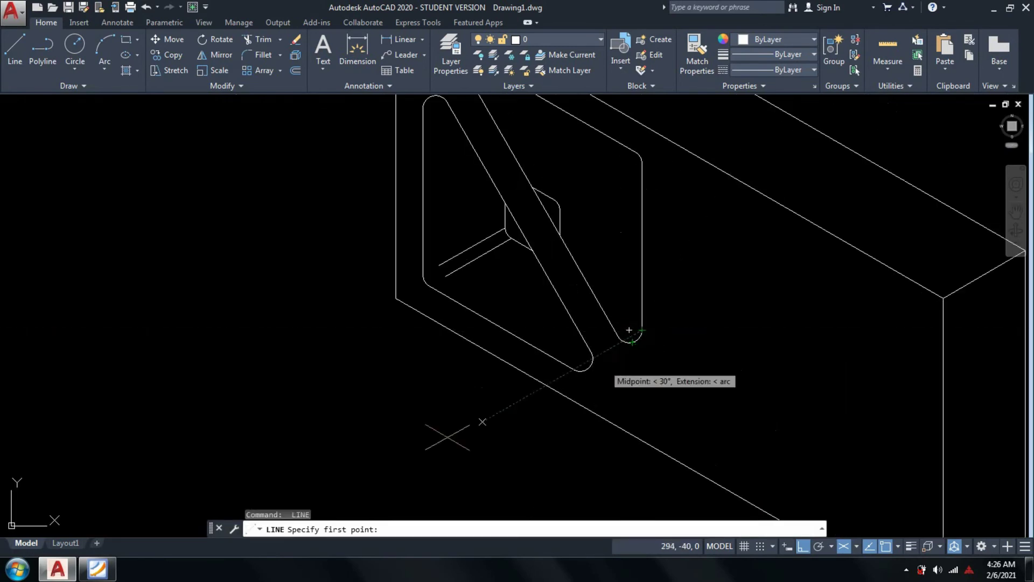
{"action": "left_click", "coordinate": [97, 568]}
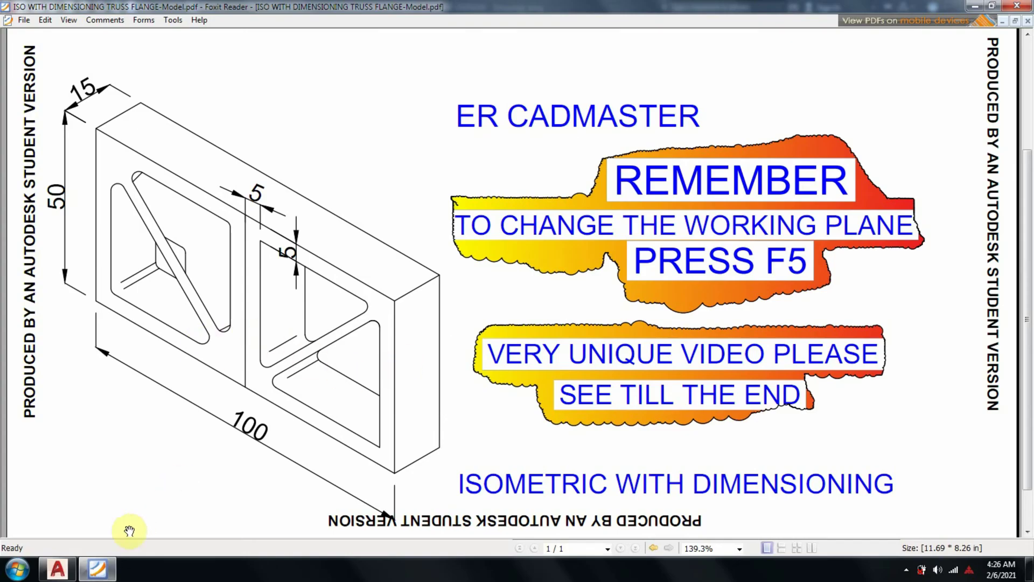
{"action": "left_click", "coordinate": [102, 568]}
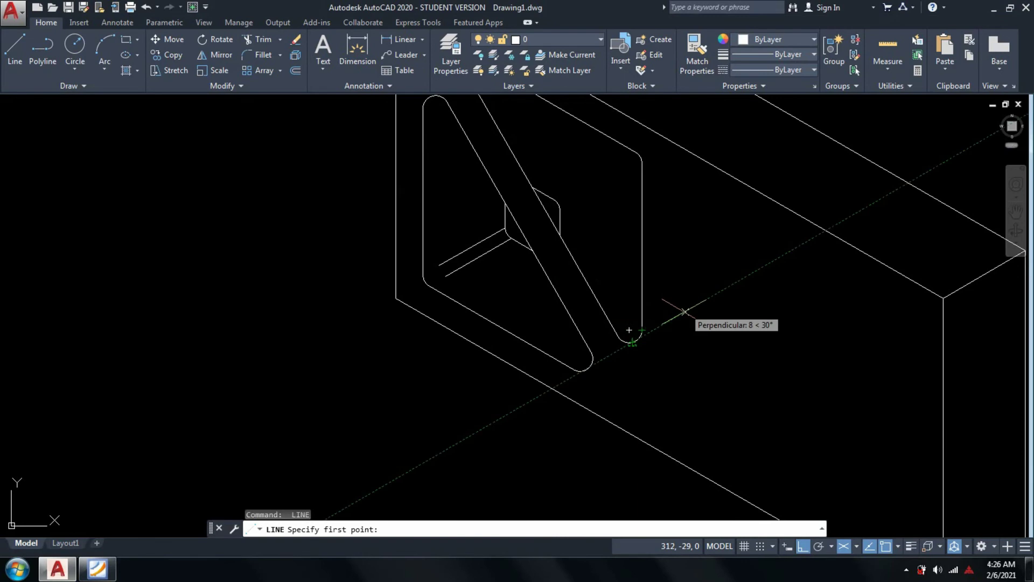
{"action": "scroll", "coordinate": [629, 330], "scroll_direction": "up", "scroll_amount": 4}
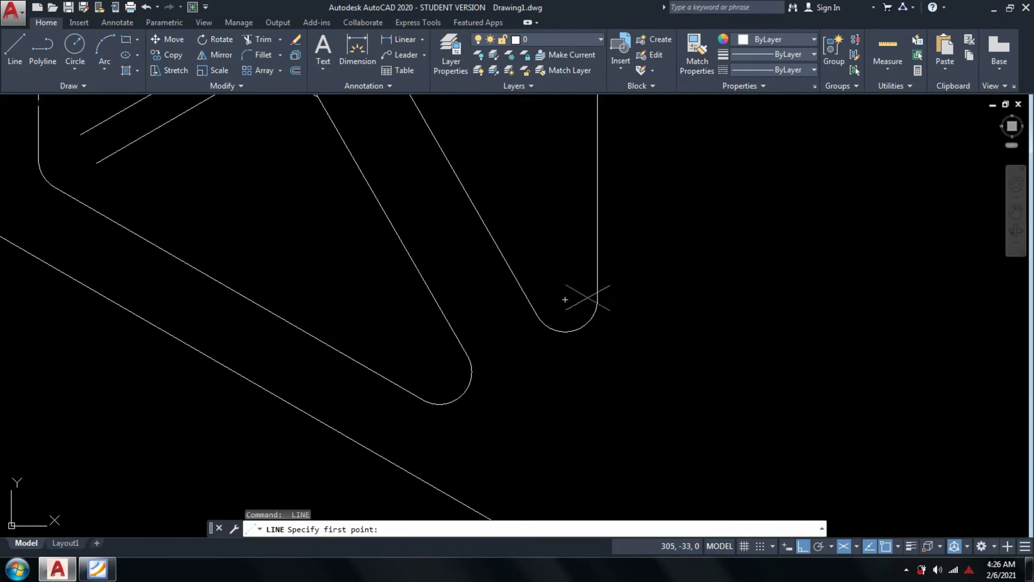
{"action": "left_click", "coordinate": [594, 298]}
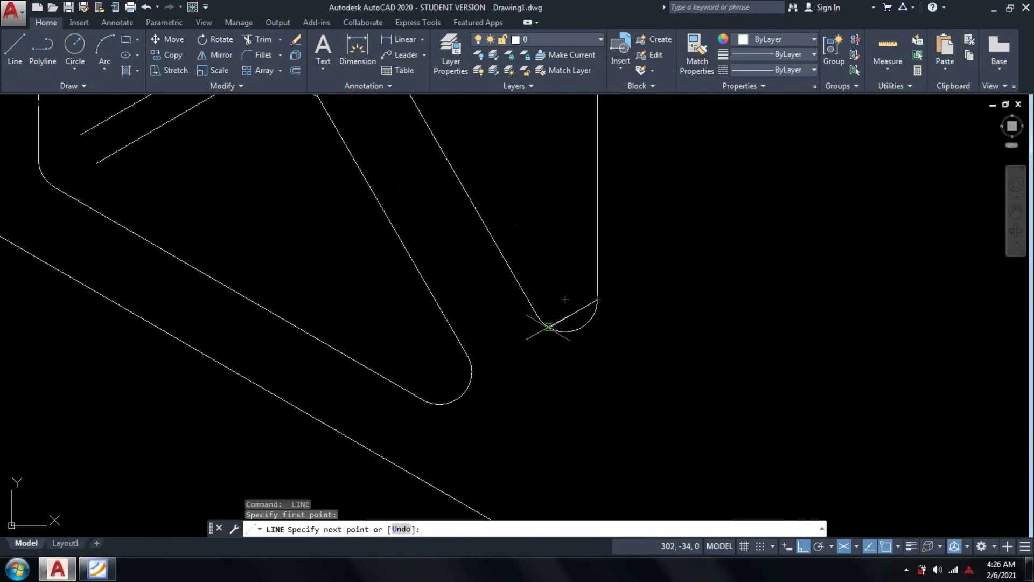
{"action": "left_click", "coordinate": [565, 300]}
{"action": "key", "text": "Return"}
- Draw a line along 210° from the upper end of the upper-right triangle's top edge across its rounded corner to the arc
{"action": "scroll", "coordinate": [598, 297], "scroll_direction": "down", "scroll_amount": 4}
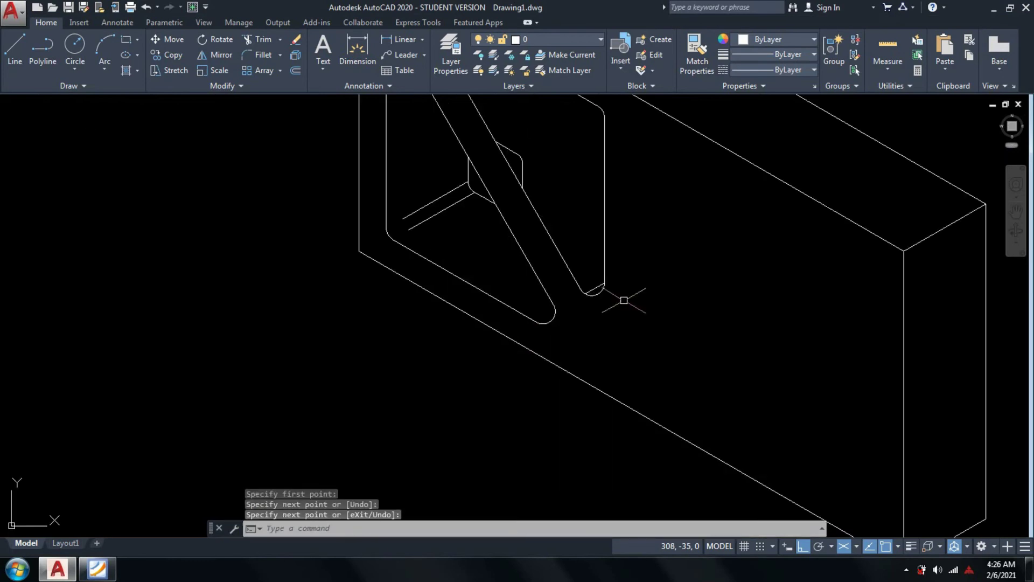
{"action": "scroll", "coordinate": [626, 249], "scroll_direction": "up", "scroll_amount": 1}
{"action": "scroll", "coordinate": [626, 248], "scroll_direction": "down", "scroll_amount": 1}
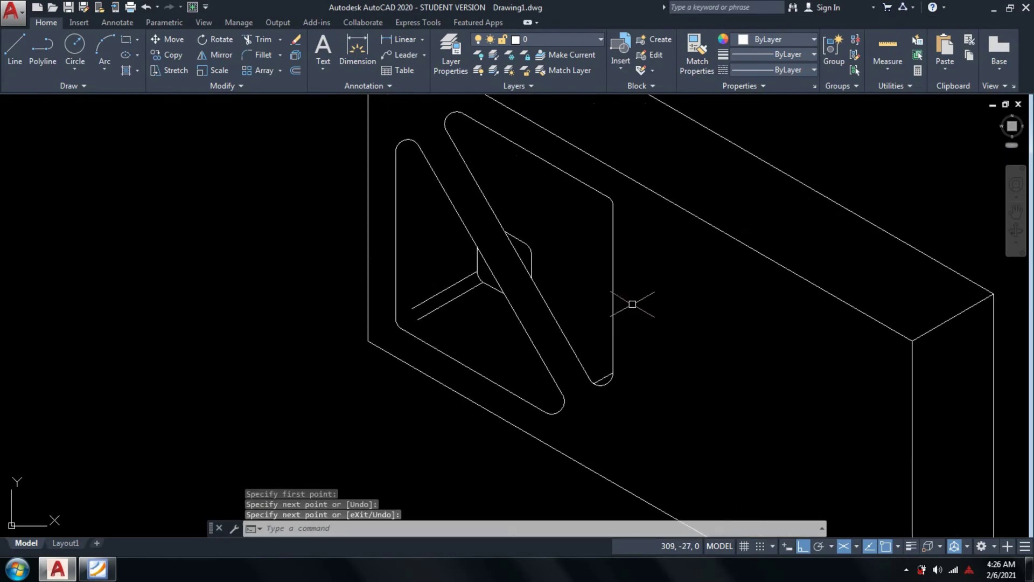
{"action": "key", "text": "Return"}
{"action": "scroll", "coordinate": [461, 113], "scroll_direction": "up", "scroll_amount": 6}
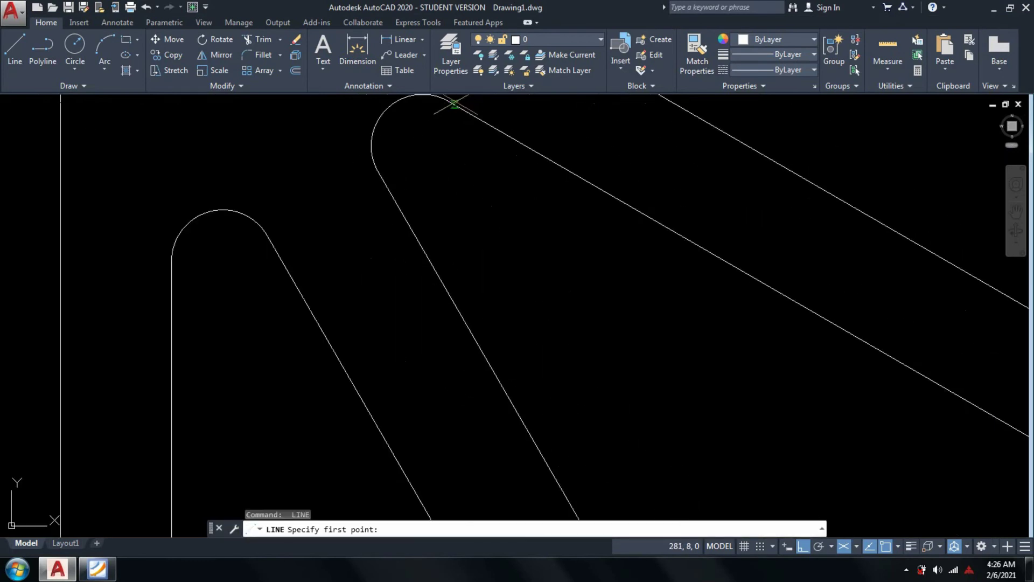
{"action": "scroll", "coordinate": [480, 286], "scroll_direction": "down", "scroll_amount": 6}
{"action": "scroll", "coordinate": [427, 166], "scroll_direction": "up", "scroll_amount": 4}
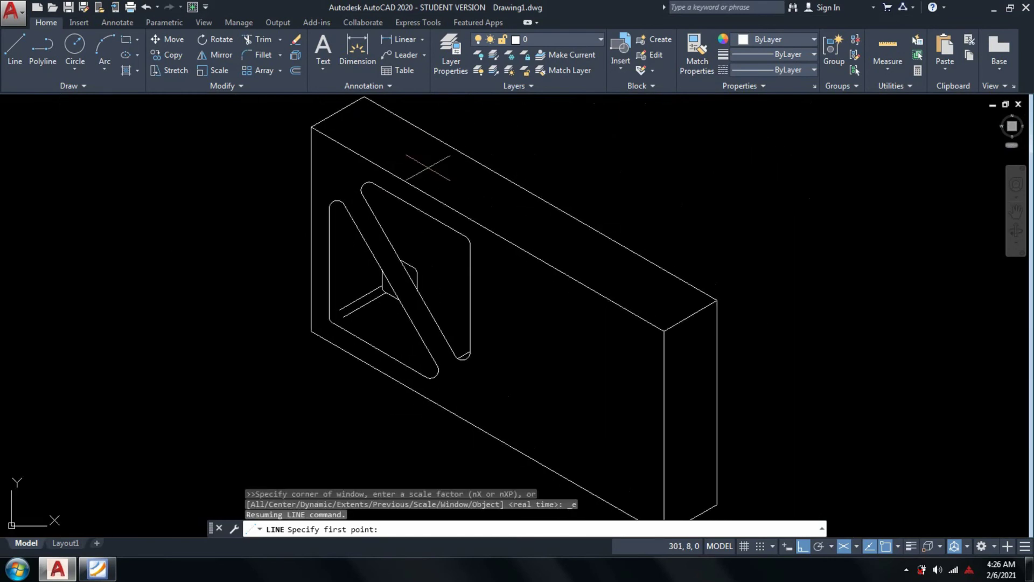
{"action": "scroll", "coordinate": [332, 236], "scroll_direction": "up", "scroll_amount": 4}
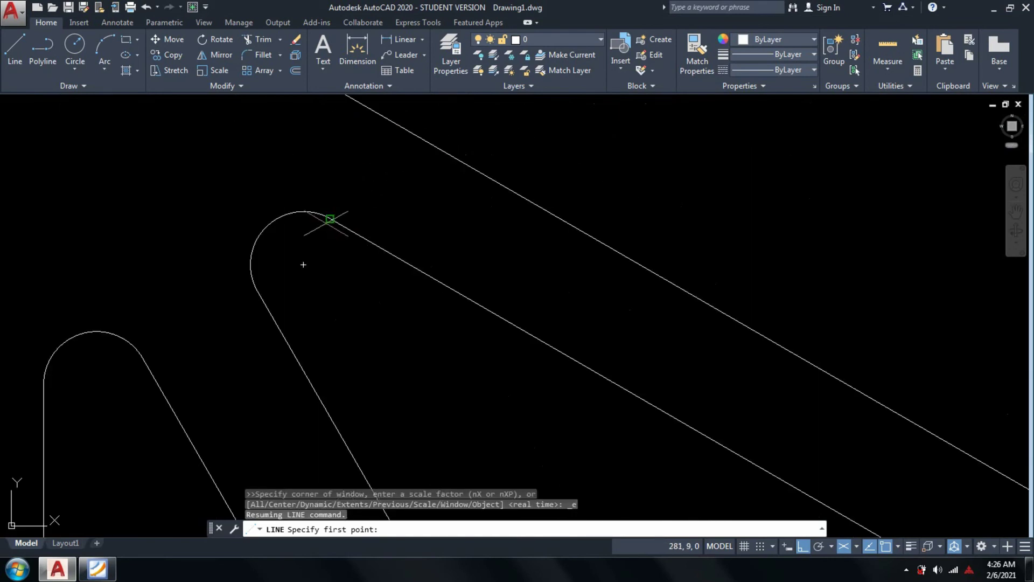
{"action": "left_click", "coordinate": [330, 220]}
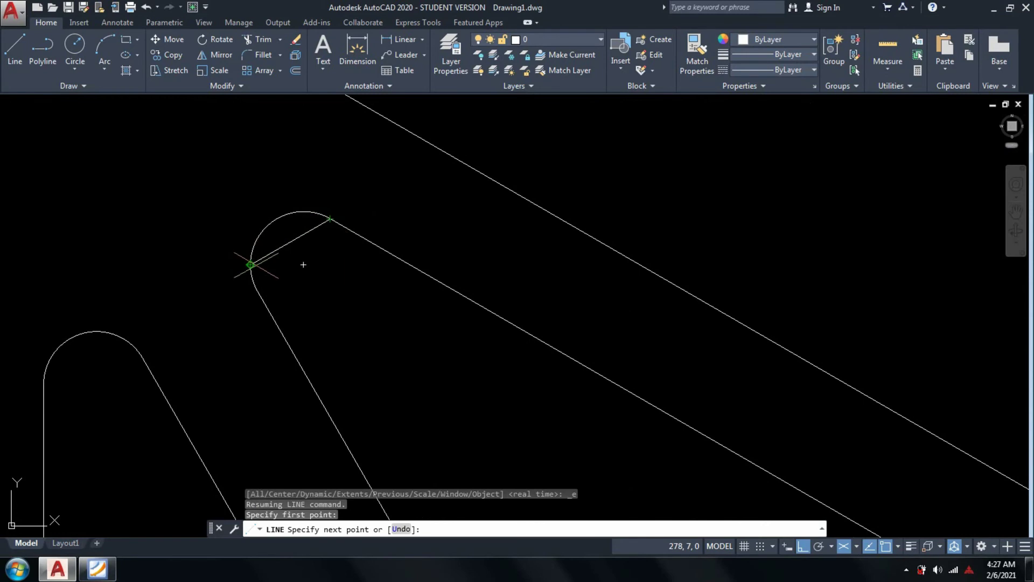
{"action": "left_click", "coordinate": [302, 263]}
{"action": "key", "text": "Return"}
- Inspect the new corner depth lines, fit the whole drawing in view and compare it with the reference PDF
{"action": "scroll", "coordinate": [496, 330], "scroll_direction": "down", "scroll_amount": 3}
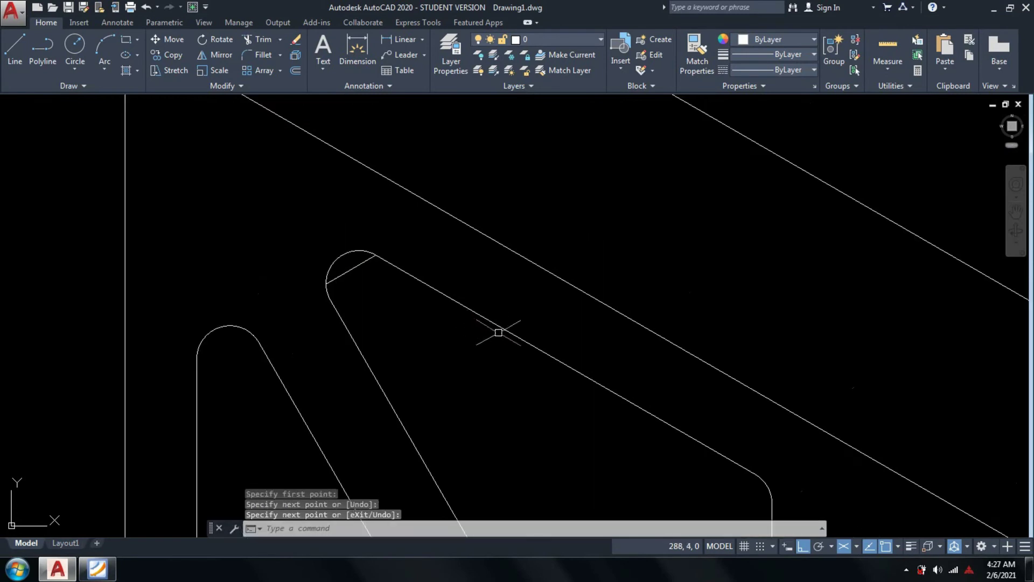
{"action": "scroll", "coordinate": [582, 338], "scroll_direction": "down", "scroll_amount": 3}
{"action": "scroll", "coordinate": [583, 338], "scroll_direction": "down", "scroll_amount": 5}
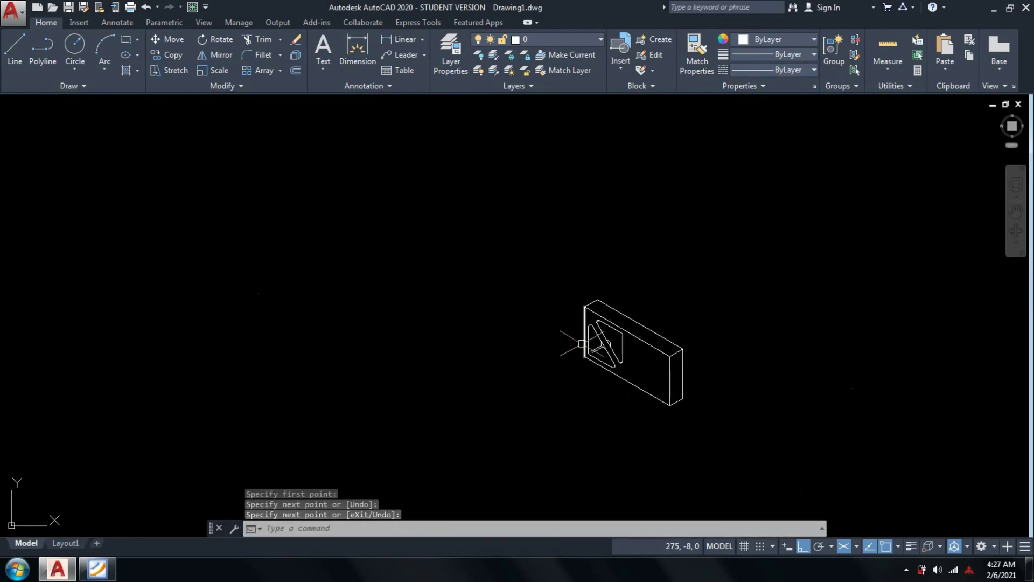
{"action": "scroll", "coordinate": [576, 346], "scroll_direction": "up", "scroll_amount": 4}
{"action": "scroll", "coordinate": [644, 279], "scroll_direction": "up", "scroll_amount": 5}
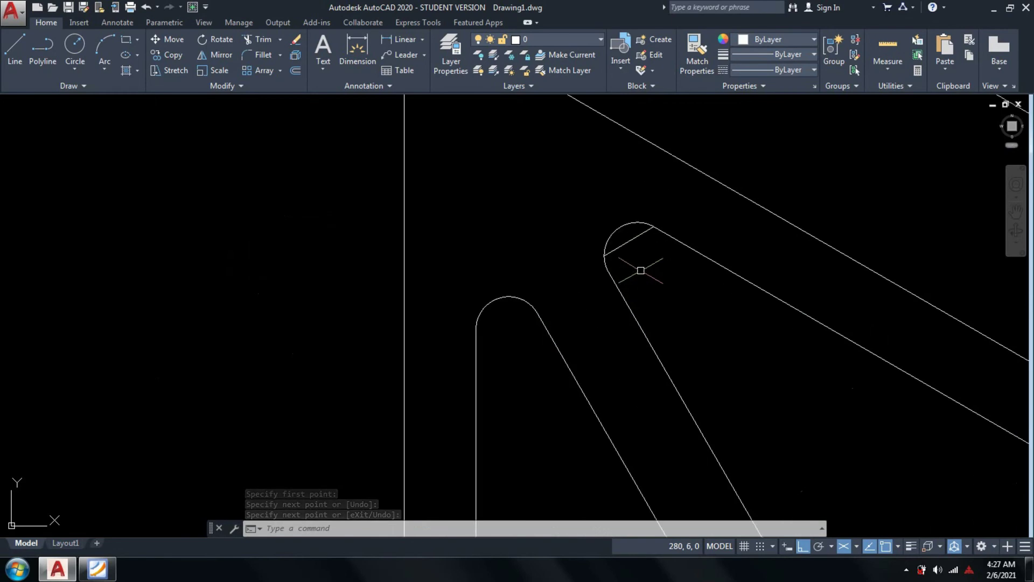
{"action": "scroll", "coordinate": [641, 270], "scroll_direction": "down", "scroll_amount": 3}
{"action": "type", "text": "z"}
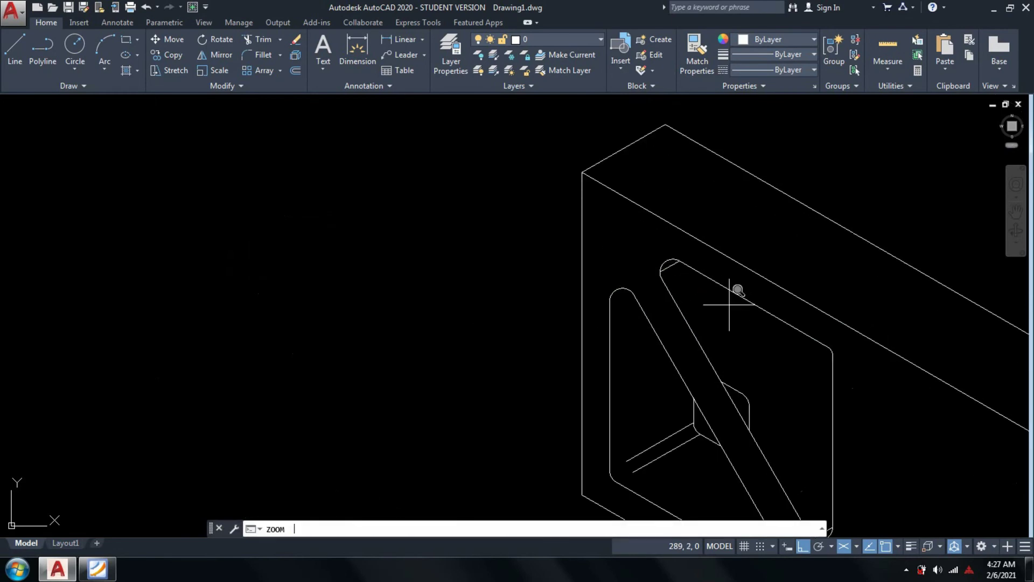
{"action": "key", "text": "Return"}
{"action": "type", "text": "e"}
{"action": "key", "text": "Return"}
{"action": "key", "text": "Return"}
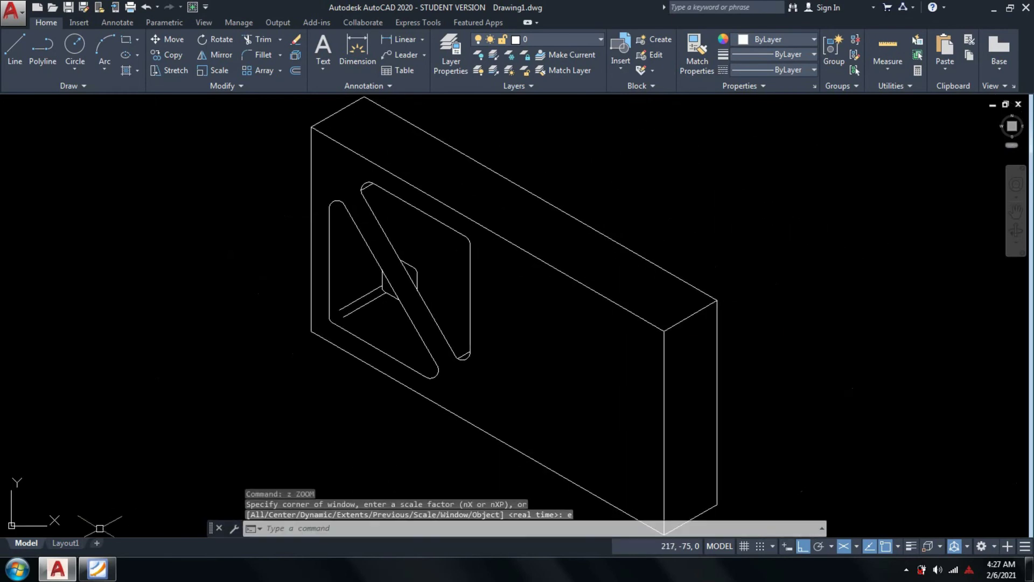
{"action": "left_click", "coordinate": [91, 578]}
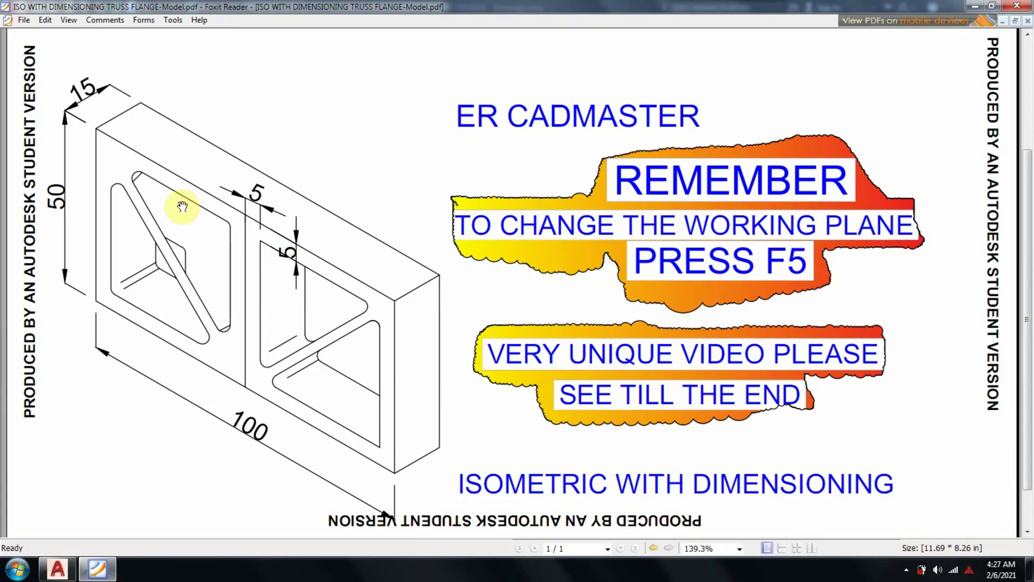
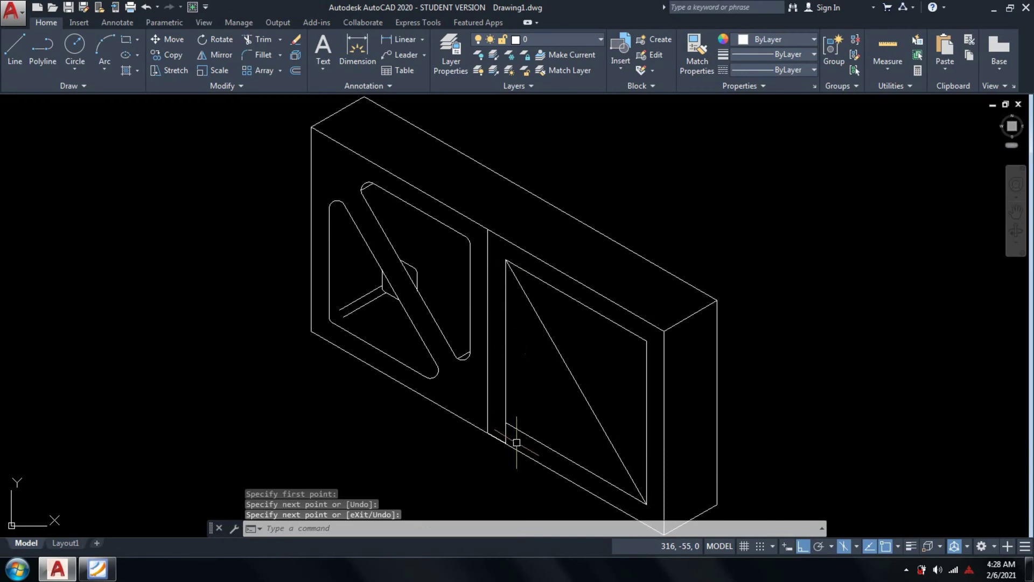
- Erase the two short construction lines at the lower-left corner of the right panel in AutoCAD and fit the drawing in view
{"action": "key", "text": "Return"}
{"action": "left_click", "coordinate": [504, 431]}
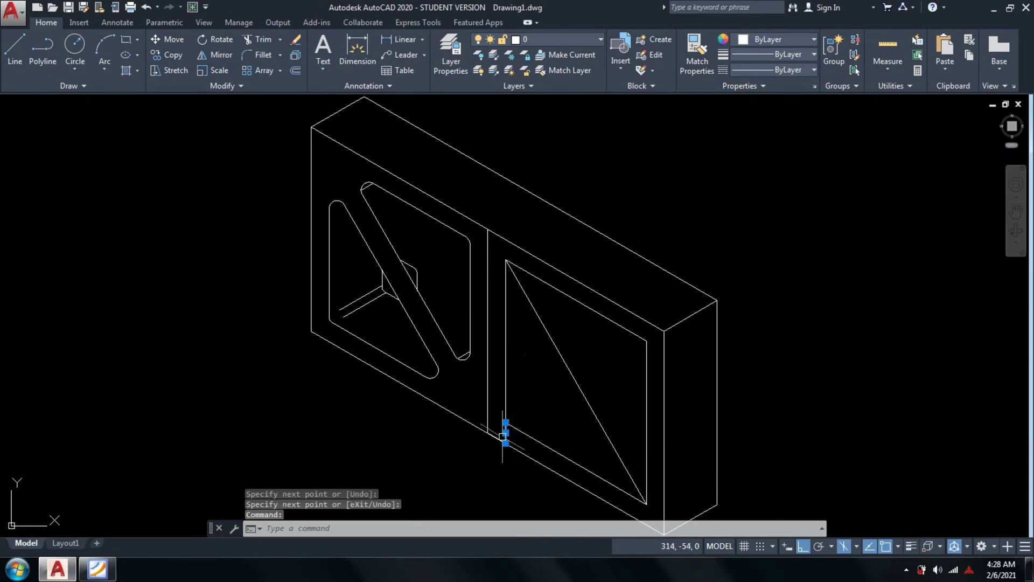
{"action": "left_click", "coordinate": [494, 432]}
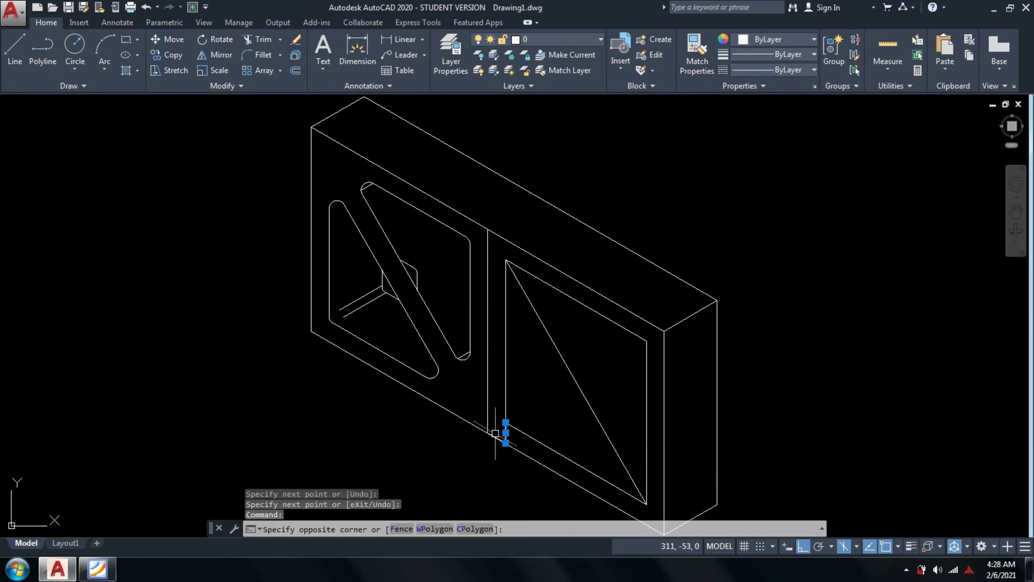
{"action": "left_click", "coordinate": [500, 438]}
{"action": "type", "text": "e"}
{"action": "key", "text": "Return"}
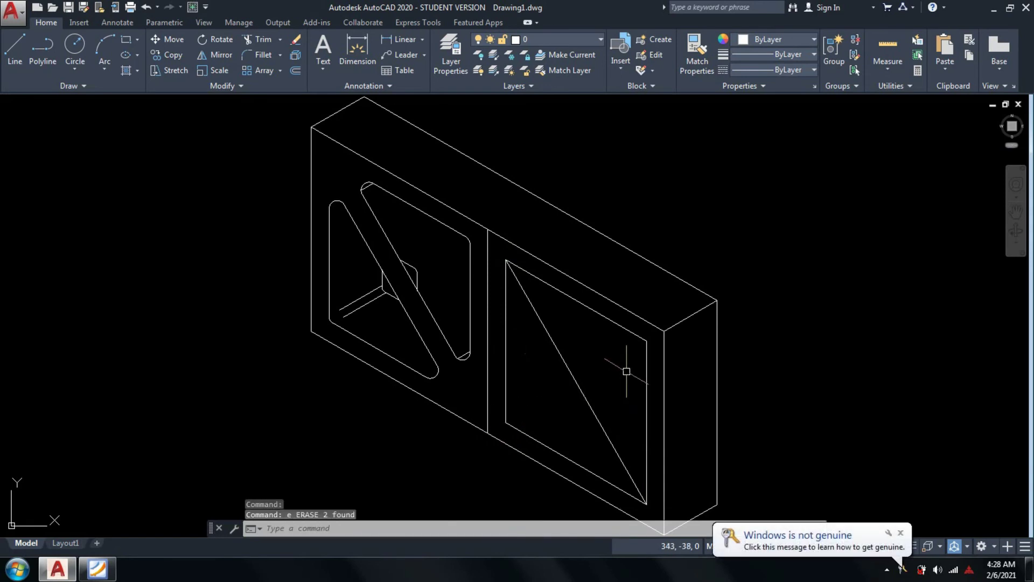
{"action": "middle_click_drag", "start_coordinate": [619, 362], "coordinate": [614, 307]}
{"action": "middle_click", "coordinate": [558, 381]}
{"action": "middle_click", "coordinate": [558, 381]}
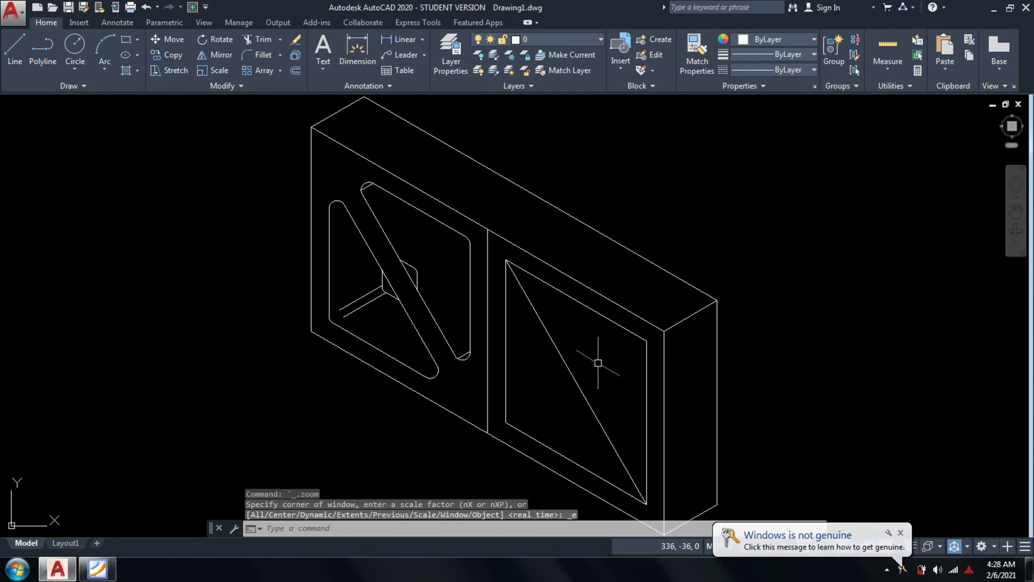
- Offset the right panel's diagonal 2.5 units to both sides
{"action": "type", "text": "o"}
{"action": "key", "text": "Return"}
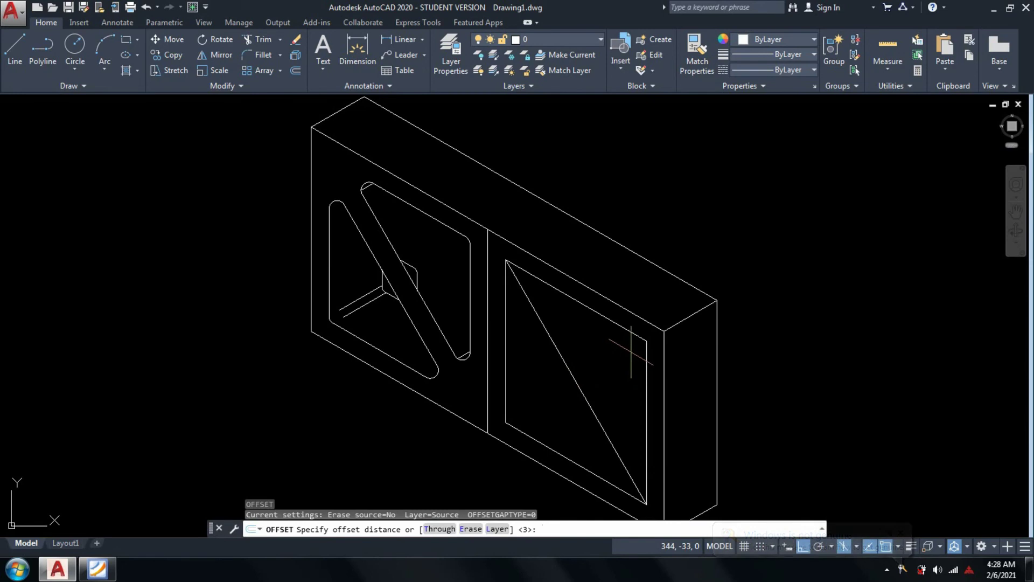
{"action": "type", "text": "2.5"}
{"action": "key", "text": "Return"}
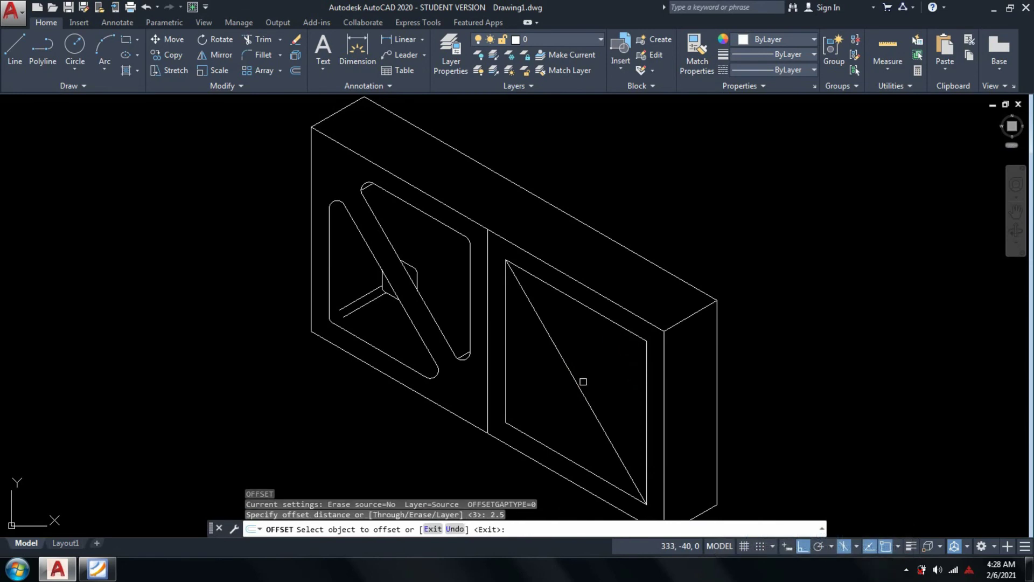
{"action": "left_click", "coordinate": [576, 383]}
{"action": "left_click", "coordinate": [590, 375]}
{"action": "left_click", "coordinate": [574, 377]}
{"action": "left_click", "coordinate": [563, 407]}
{"action": "key", "text": "Return"}
- Check the diagonal's direction in the reference PDF and erase the right panel's diagonal together with its two offset copies
{"action": "left_click", "coordinate": [98, 570]}
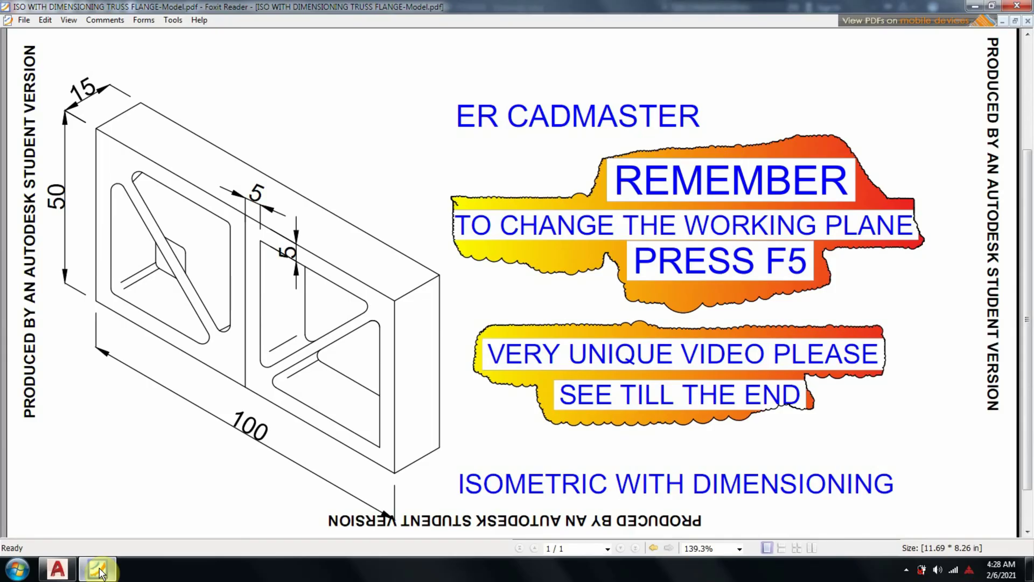
{"action": "left_click", "coordinate": [98, 569]}
{"action": "left_click", "coordinate": [586, 365]}
{"action": "left_click", "coordinate": [536, 397]}
{"action": "type", "text": "e"}
{"action": "key", "text": "Return"}
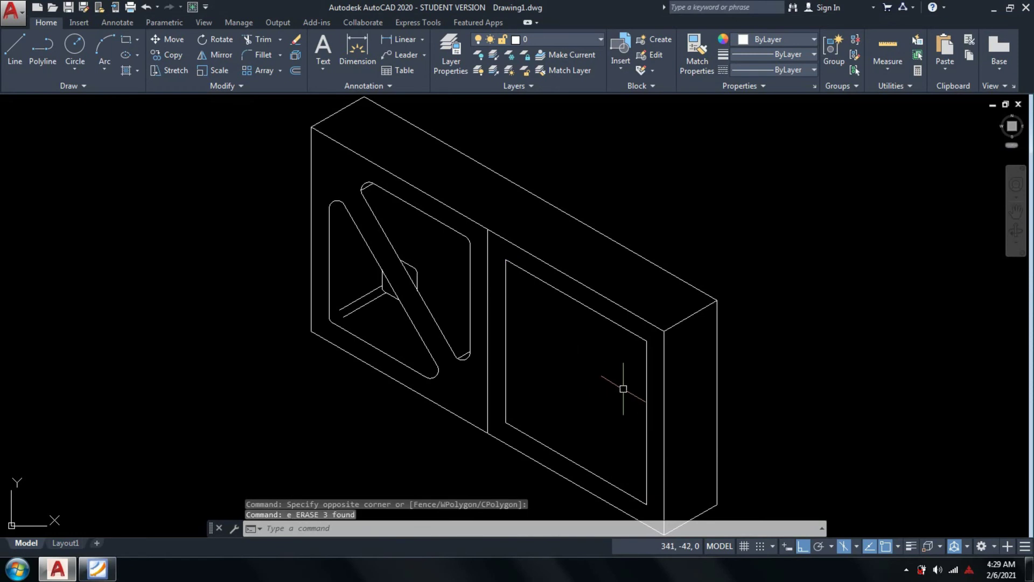
- Draw a diagonal from the right panel's upper-right inner corner to its lower-left inner corner and check it against the reference PDF
{"action": "type", "text": "l"}
{"action": "key", "text": "Return"}
{"action": "left_click", "coordinate": [646, 340]}
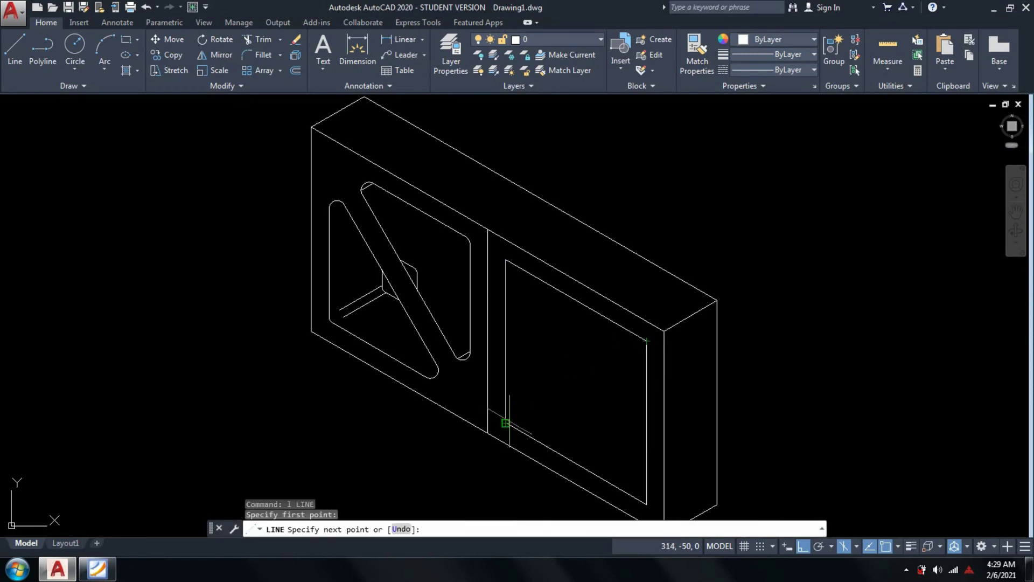
{"action": "left_click", "coordinate": [505, 423]}
{"action": "key", "text": "Return"}
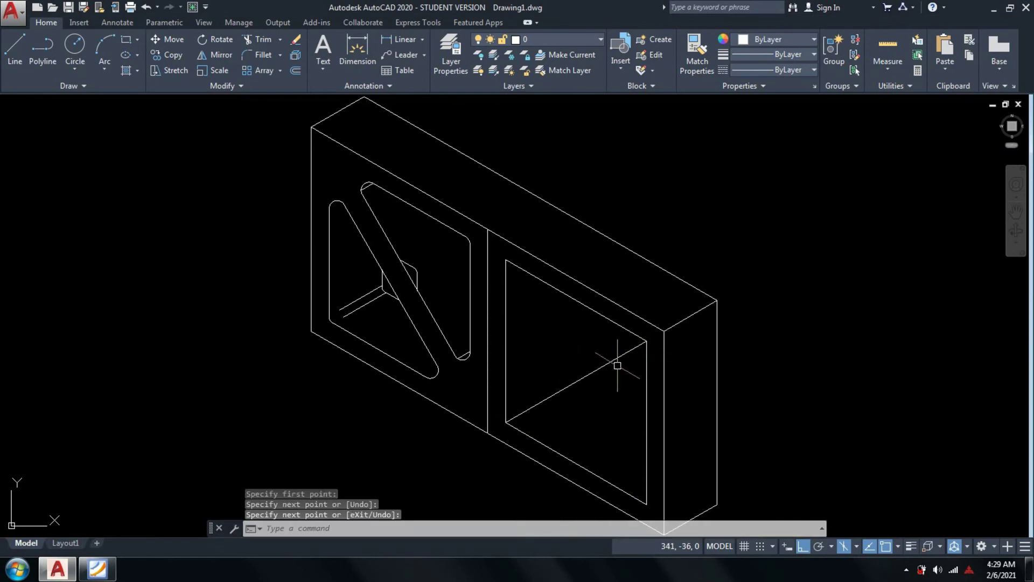
{"action": "left_click", "coordinate": [97, 568]}
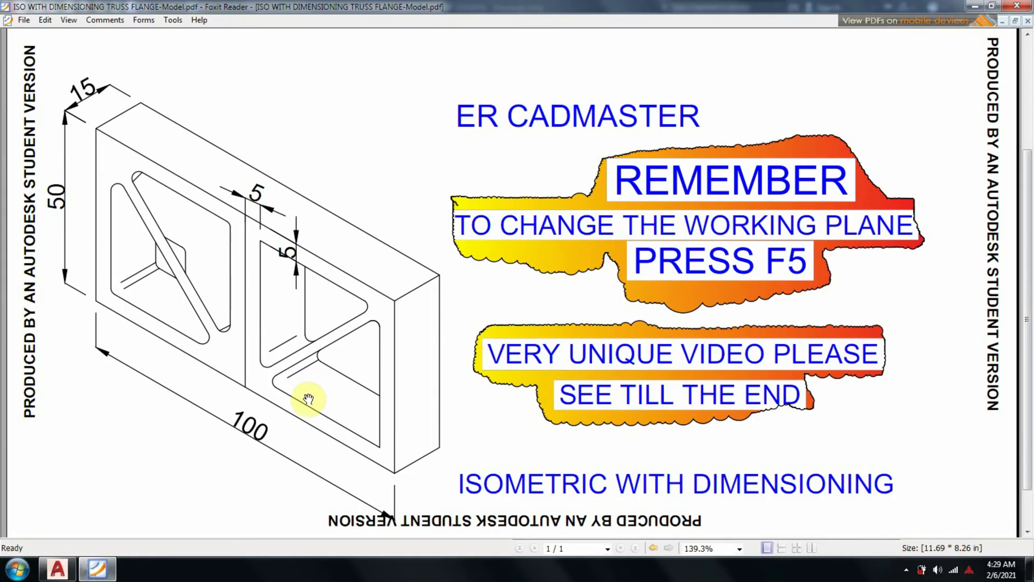
{"action": "left_click", "coordinate": [97, 568]}
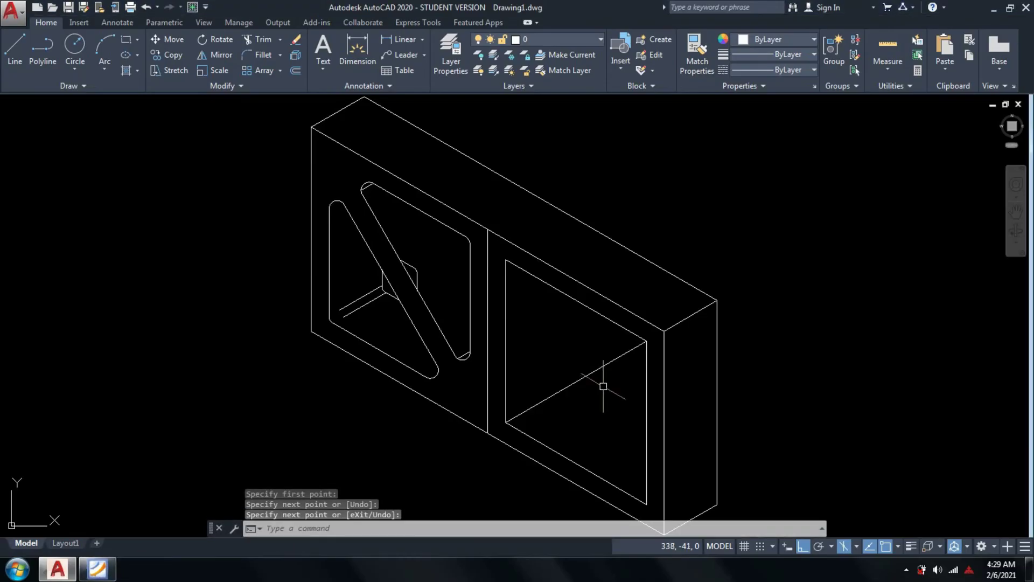
- Offset the right panel's new diagonal 2.5 units to both sides
{"action": "type", "text": "o"}
{"action": "key", "text": "Return"}
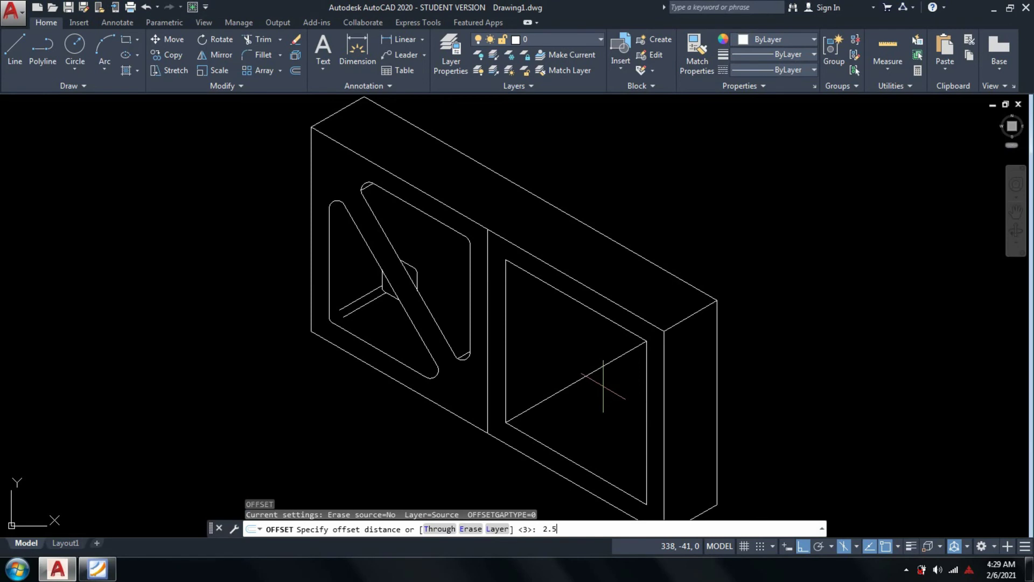
{"action": "key", "text": "Return"}
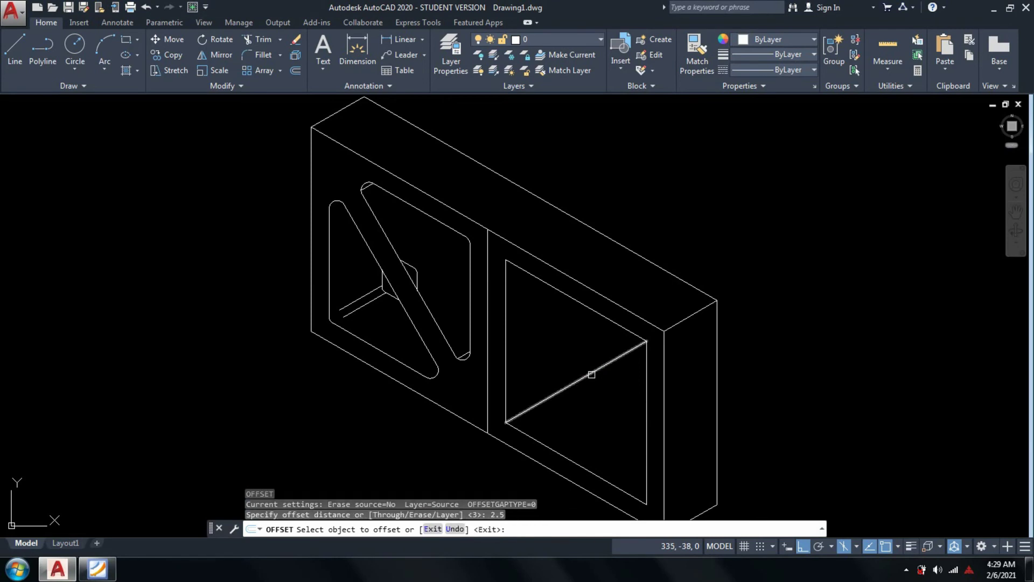
{"action": "left_click", "coordinate": [592, 374]}
{"action": "left_click", "coordinate": [571, 361]}
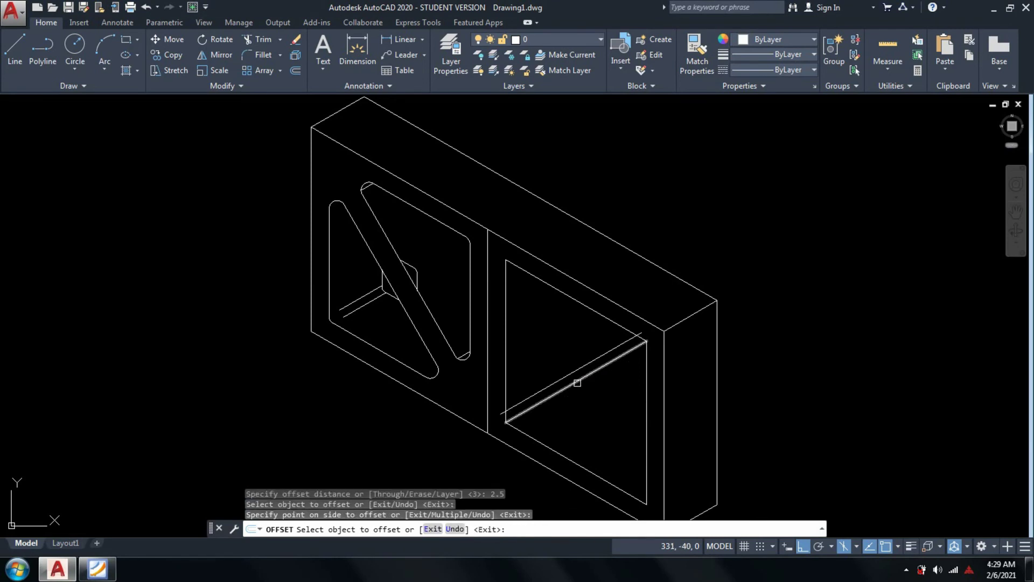
{"action": "left_click", "coordinate": [576, 383]}
{"action": "left_click", "coordinate": [603, 393]}
{"action": "key", "text": "Escape"}
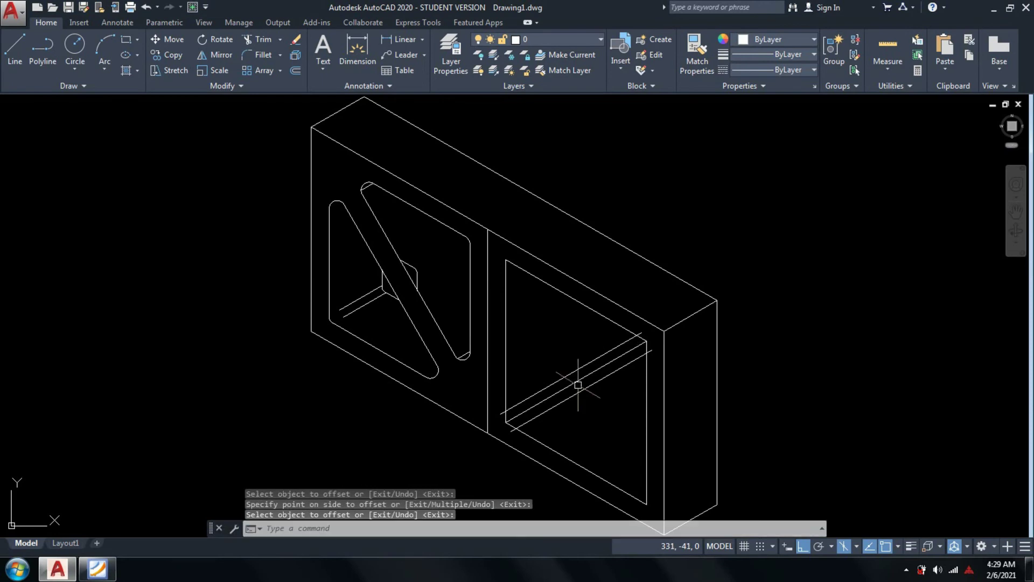
- Erase the original diagonal between its two offset copies in the right panel
{"action": "left_click", "coordinate": [577, 381]}
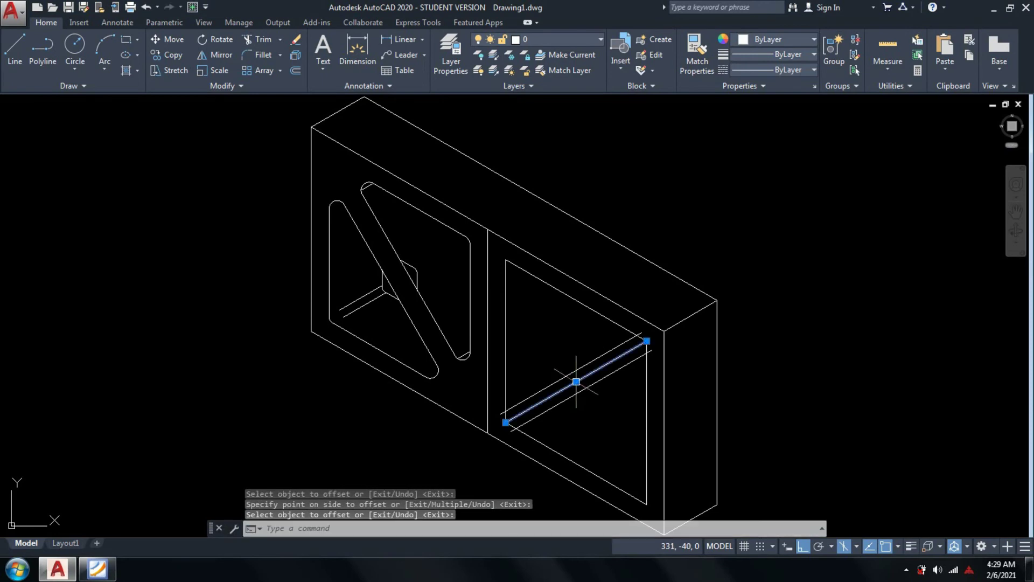
{"action": "type", "text": "e"}
{"action": "key", "text": "Return"}
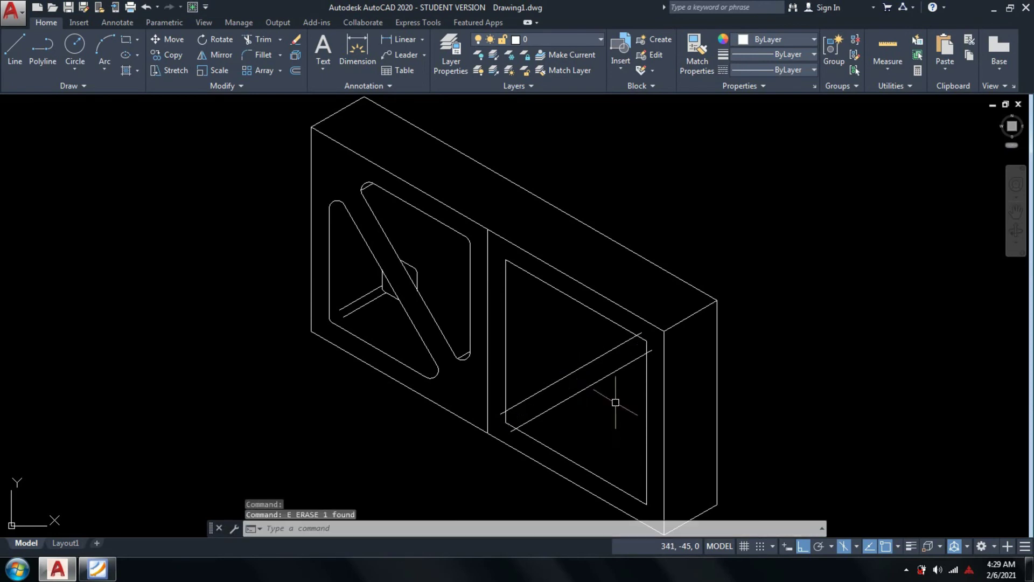
- Trim the offset line ends and the frame segments between them at both brace corners, leaving two triangular cutouts in the right panel
{"action": "type", "text": "tr"}
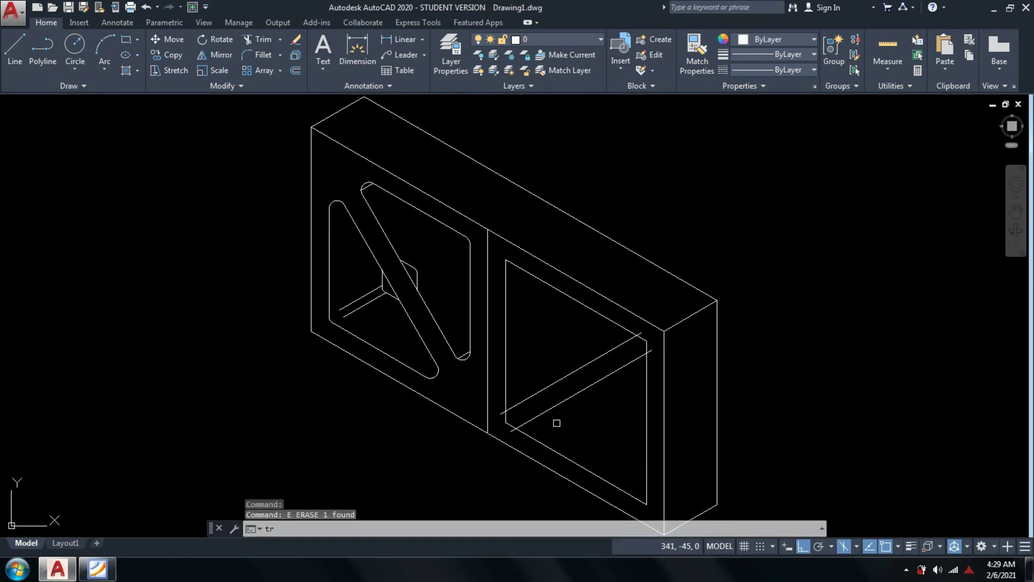
{"action": "key", "text": "Return"}
{"action": "key", "text": "Return"}
{"action": "scroll", "coordinate": [503, 420], "scroll_direction": "up", "scroll_amount": 2}
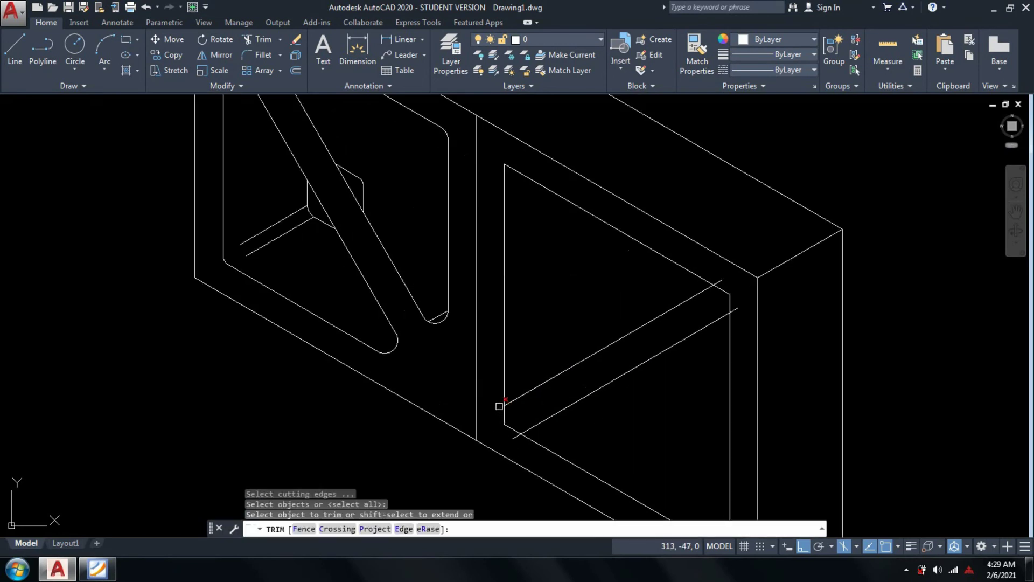
{"action": "left_click", "coordinate": [500, 406]}
{"action": "left_click", "coordinate": [503, 419]}
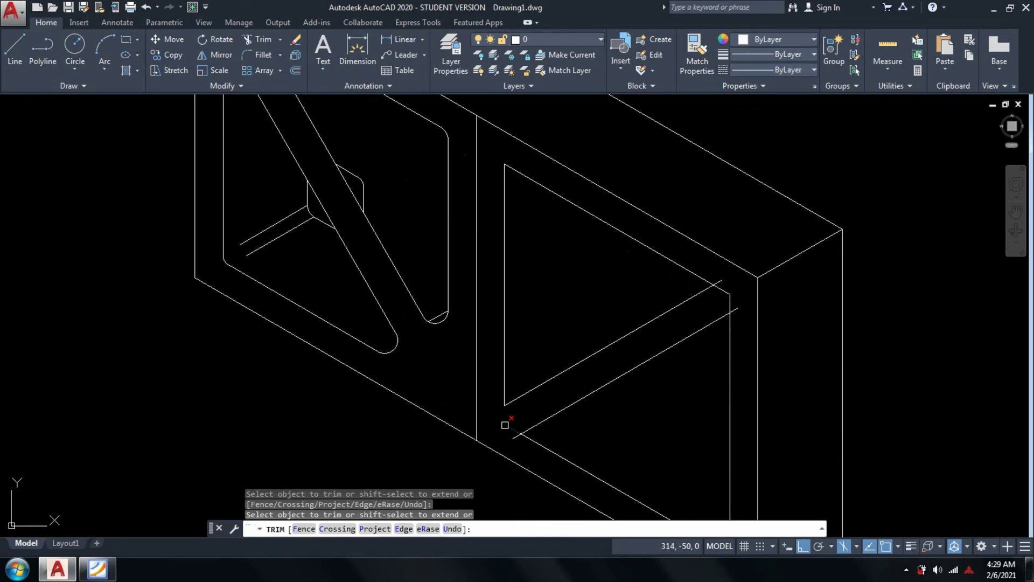
{"action": "left_click", "coordinate": [510, 437]}
{"action": "left_click", "coordinate": [718, 281]}
{"action": "left_click", "coordinate": [724, 292]}
{"action": "left_click", "coordinate": [730, 303]}
{"action": "left_click", "coordinate": [736, 309]}
{"action": "key", "text": "Return"}
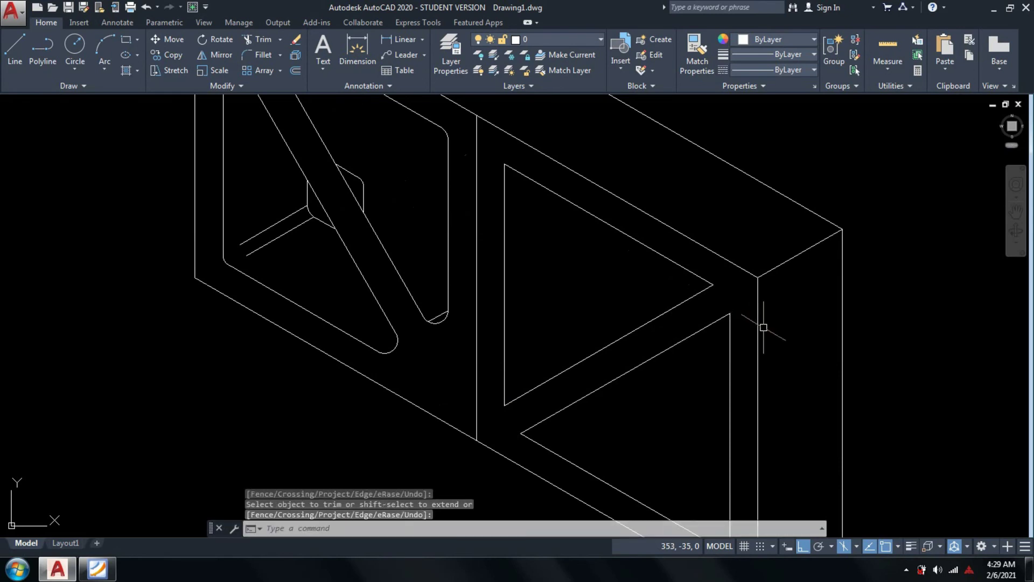
- Check the cutout corners in the reference PDF and fillet the upper-left corner of the right panel's upper triangle with radius 2 in AutoCAD
{"action": "scroll", "coordinate": [764, 327], "scroll_direction": "down", "scroll_amount": 2}
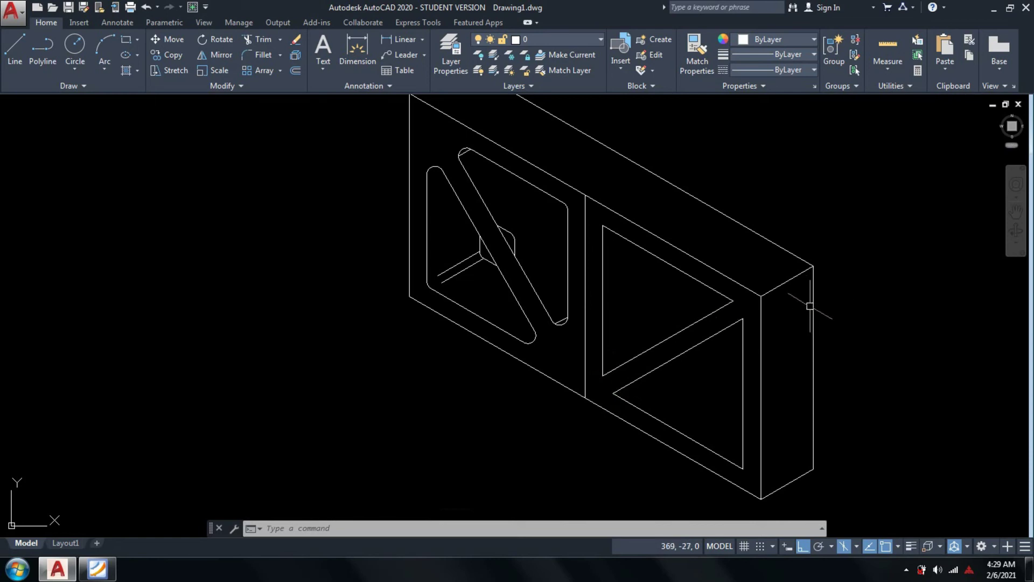
{"action": "left_click", "coordinate": [94, 569]}
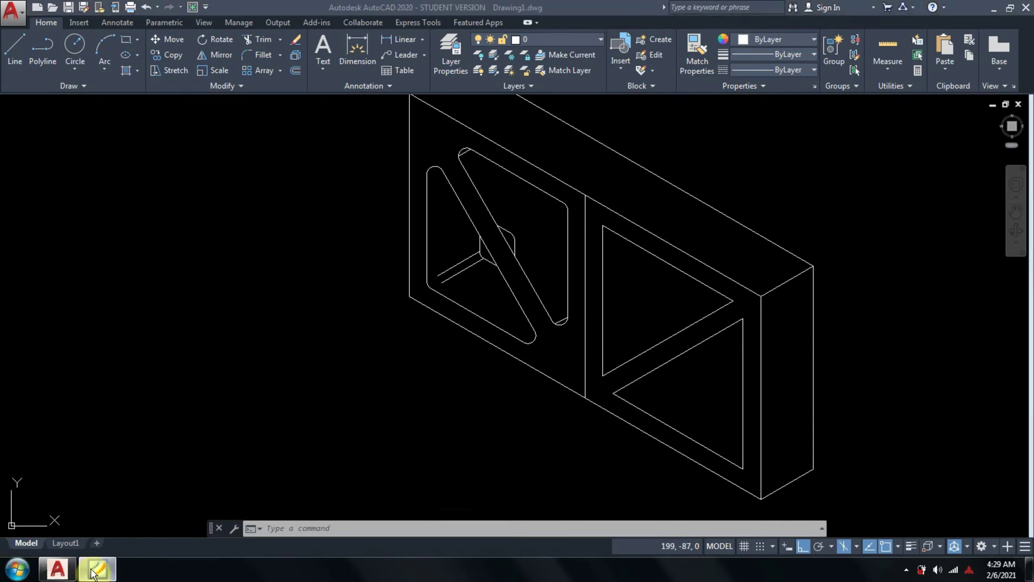
{"action": "left_click", "coordinate": [97, 574]}
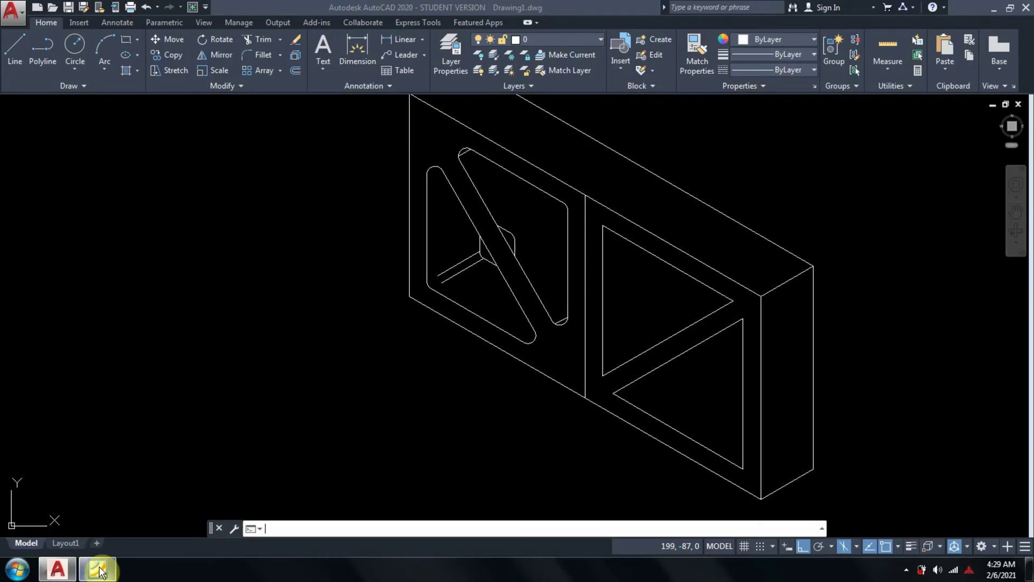
{"action": "left_click", "coordinate": [98, 574]}
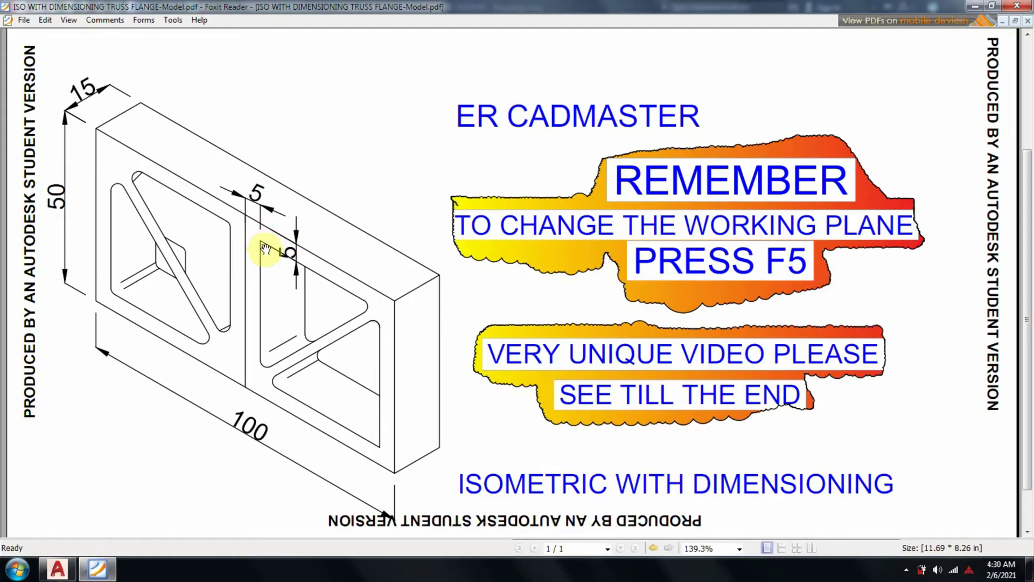
{"action": "left_click", "coordinate": [98, 569]}
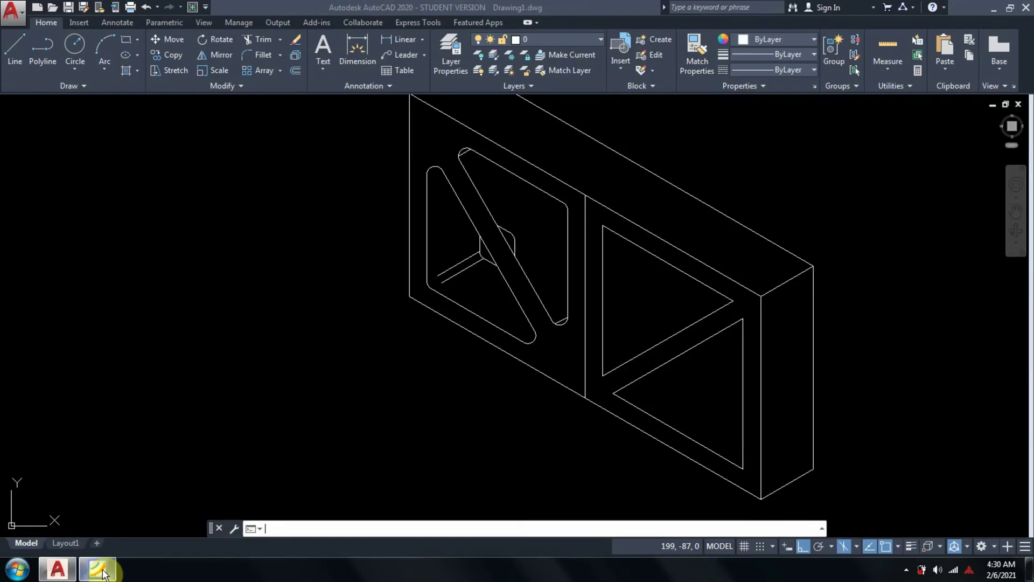
{"action": "type", "text": "f"}
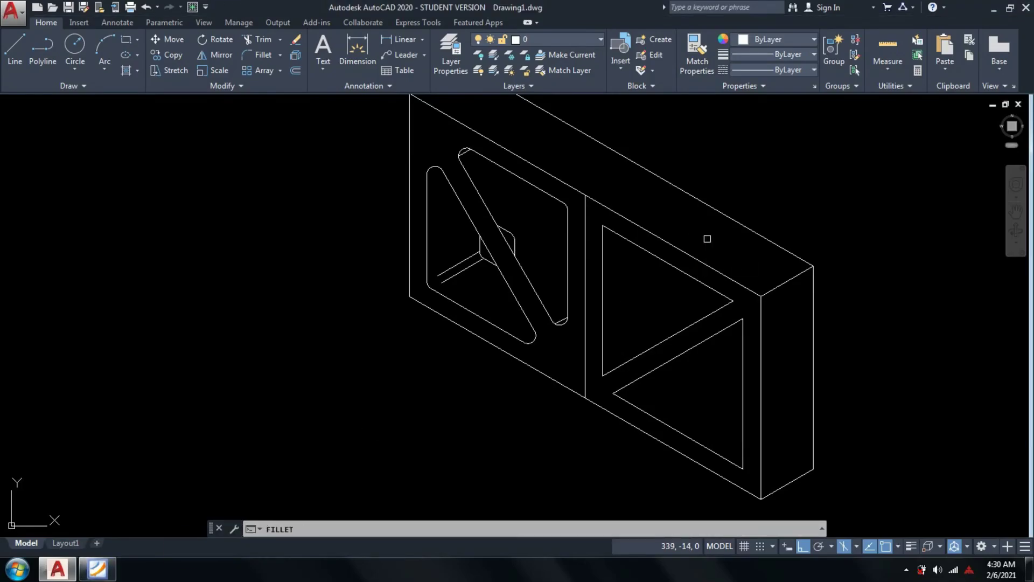
{"action": "key", "text": "Return"}
{"action": "type", "text": "r"}
{"action": "key", "text": "Return"}
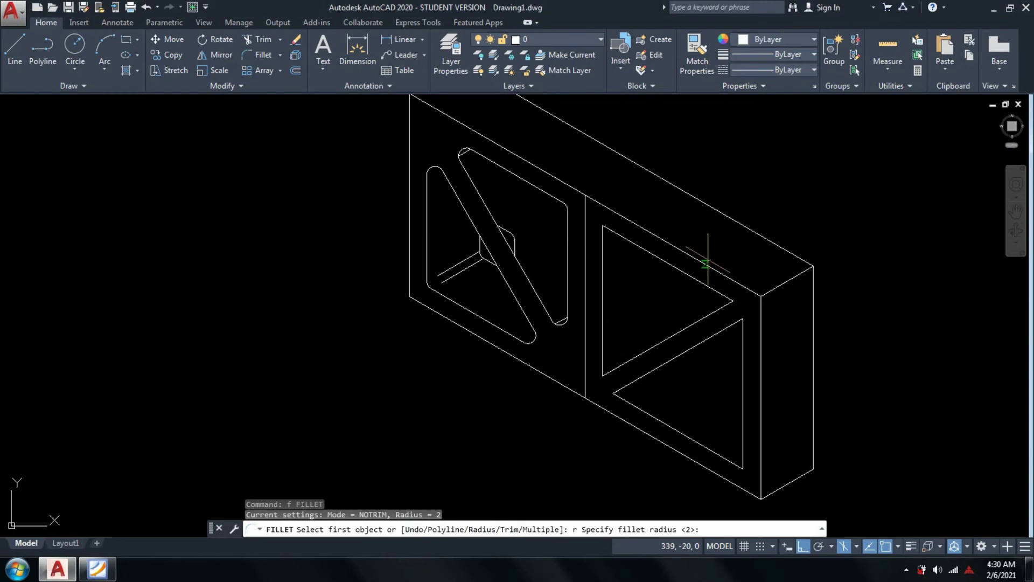
{"action": "key", "text": "Return"}
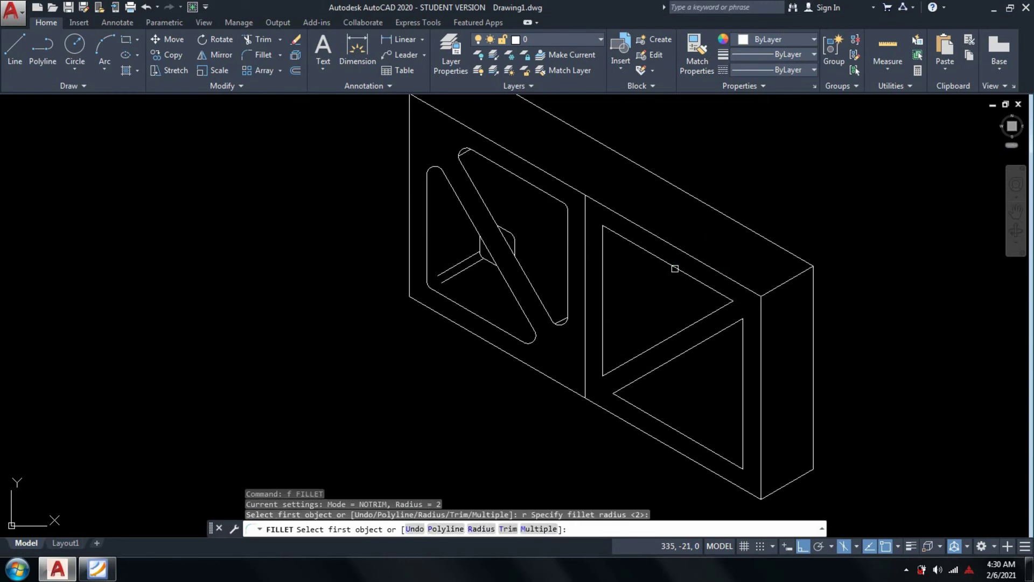
{"action": "left_click", "coordinate": [631, 241]}
{"action": "left_click", "coordinate": [604, 270]}
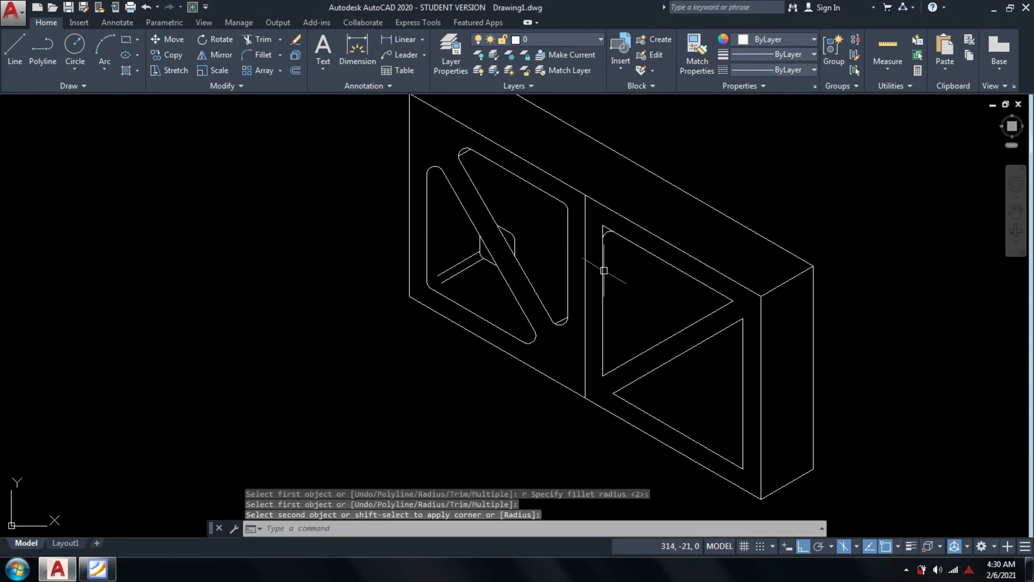
- Fillet the lower-left and right corners of the right panel's upper triangle with radius 2
{"action": "left_click", "coordinate": [627, 354]}
{"action": "type", "text": "f"}
{"action": "key", "text": "Return"}
{"action": "type", "text": "r"}
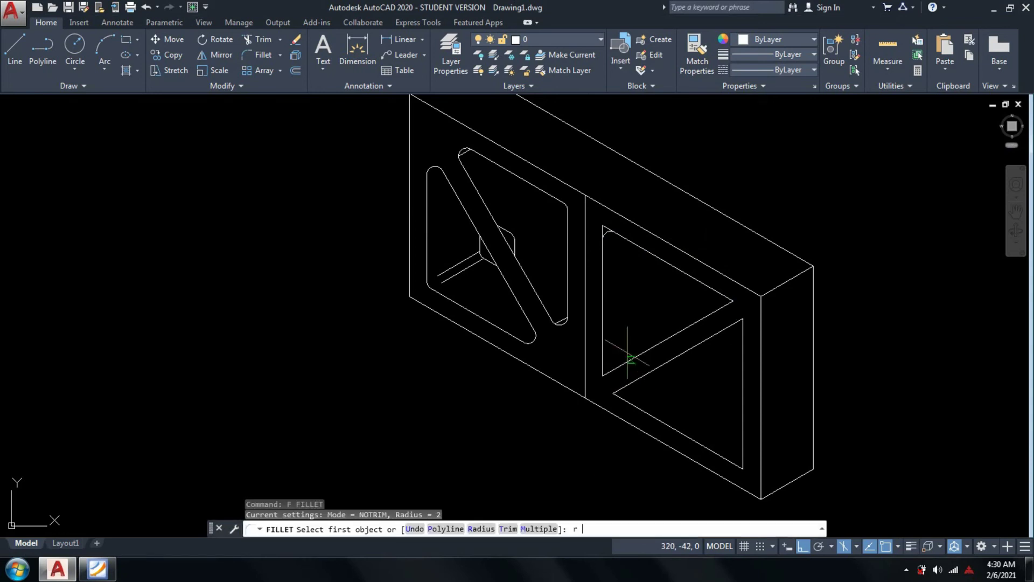
{"action": "key", "text": "Return"}
{"action": "key", "text": "Return"}
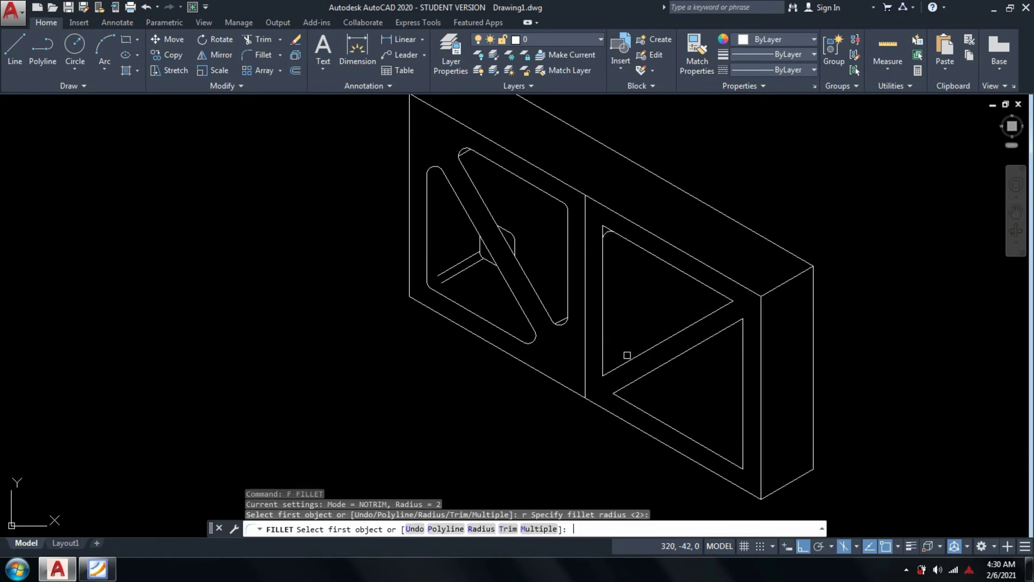
{"action": "left_click", "coordinate": [624, 362]}
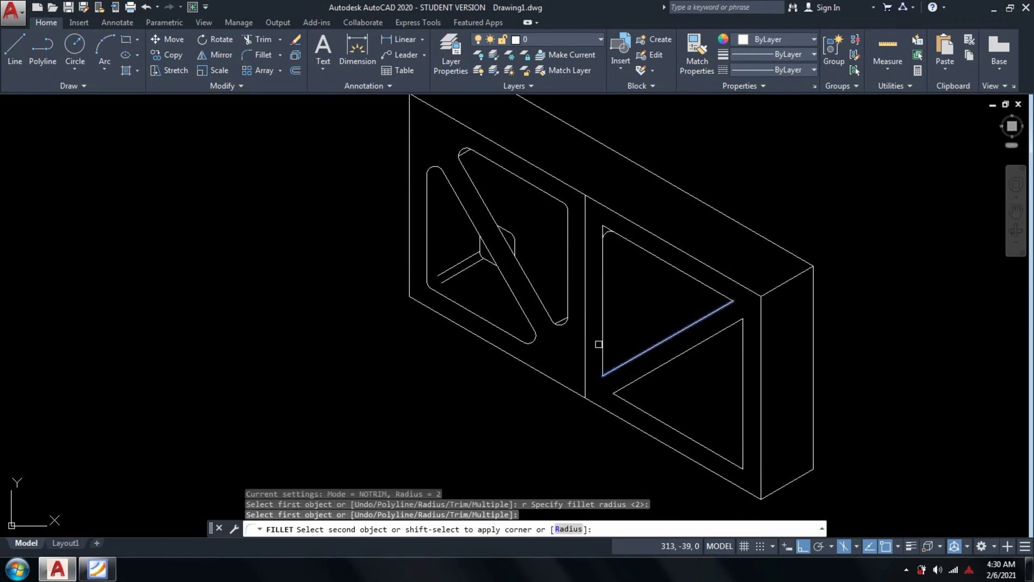
{"action": "left_click", "coordinate": [599, 344]}
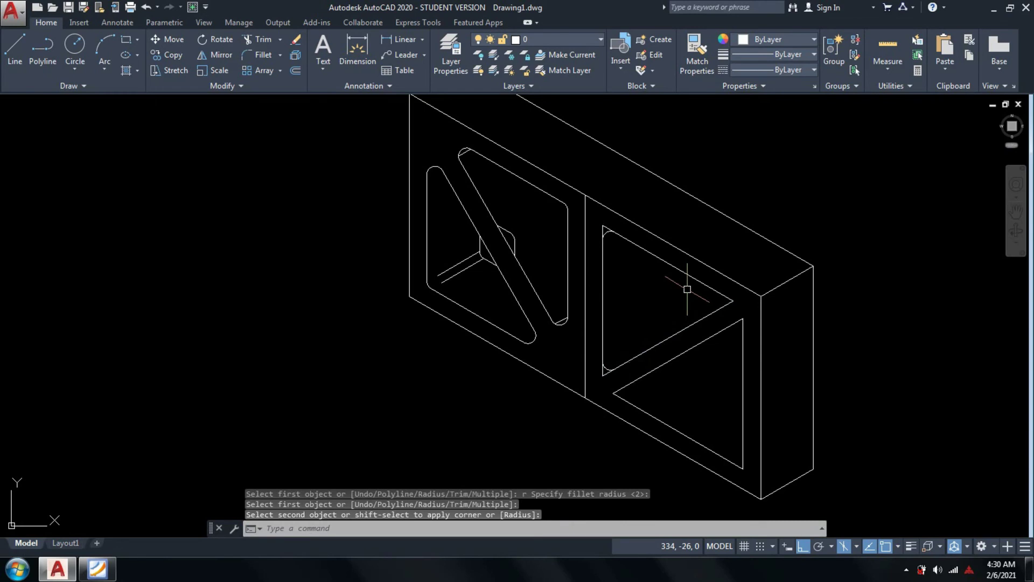
{"action": "key", "text": "Return"}
{"action": "left_click", "coordinate": [706, 285]}
{"action": "left_click", "coordinate": [711, 312]}
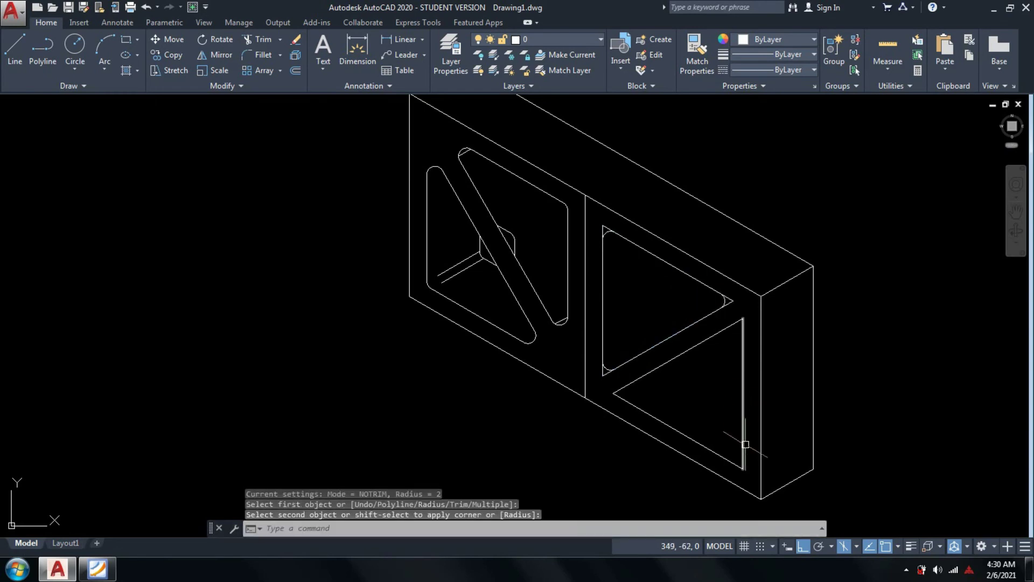
- Fillet all three corners of the right panel's lower triangle with radius 2
{"action": "key", "text": "Return"}
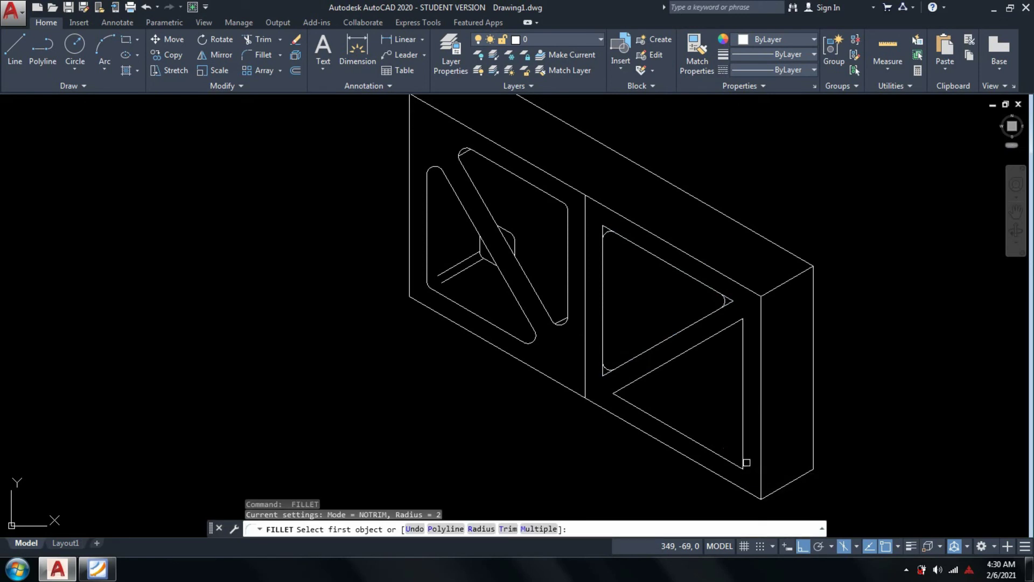
{"action": "left_click", "coordinate": [746, 463]}
{"action": "left_click", "coordinate": [713, 455]}
{"action": "key", "text": "Return"}
{"action": "left_click", "coordinate": [642, 407]}
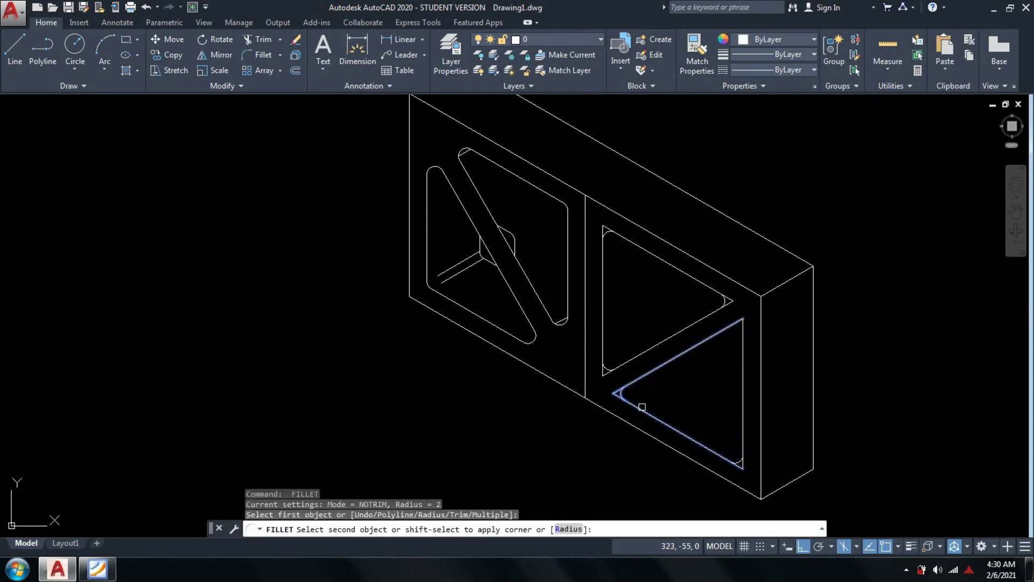
{"action": "left_click", "coordinate": [647, 375]}
{"action": "key", "text": "Return"}
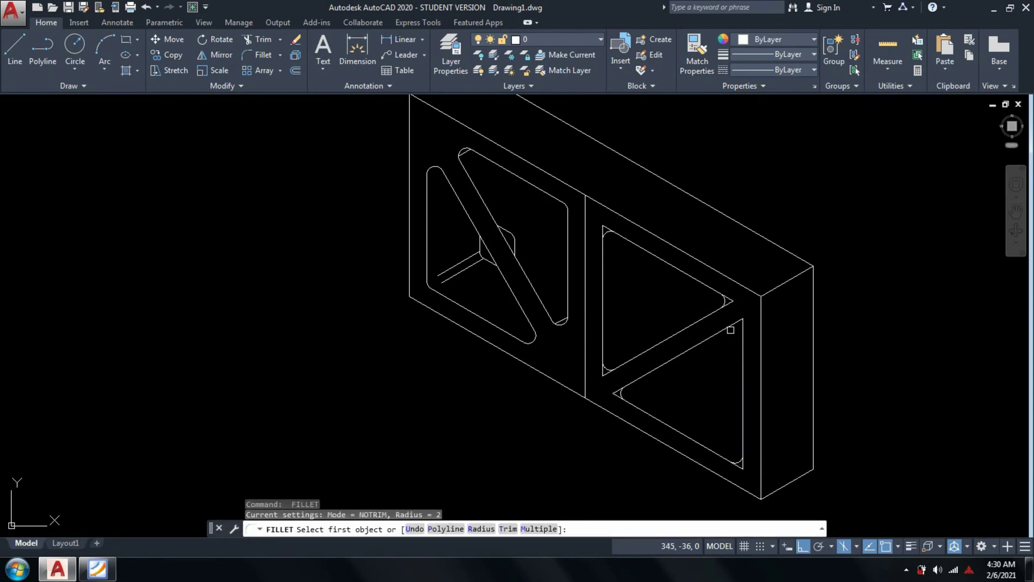
{"action": "left_click", "coordinate": [730, 328]}
{"action": "left_click", "coordinate": [763, 339]}
{"action": "key", "text": "Return"}
{"action": "type", "text": "tr"}
{"action": "key", "text": "Return"}
{"action": "key", "text": "Return"}
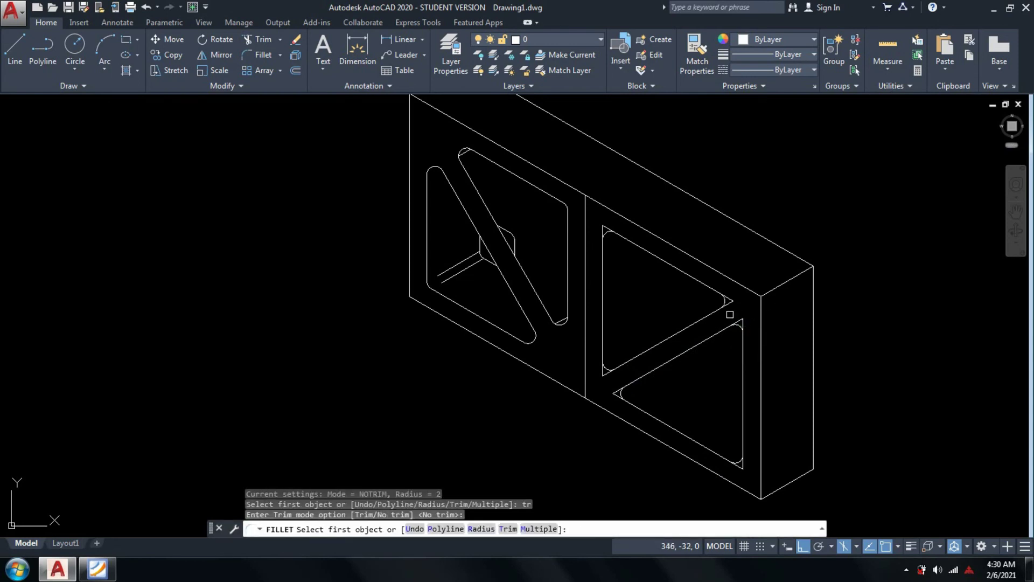
{"action": "scroll", "coordinate": [730, 314], "scroll_direction": "up", "scroll_amount": 4}
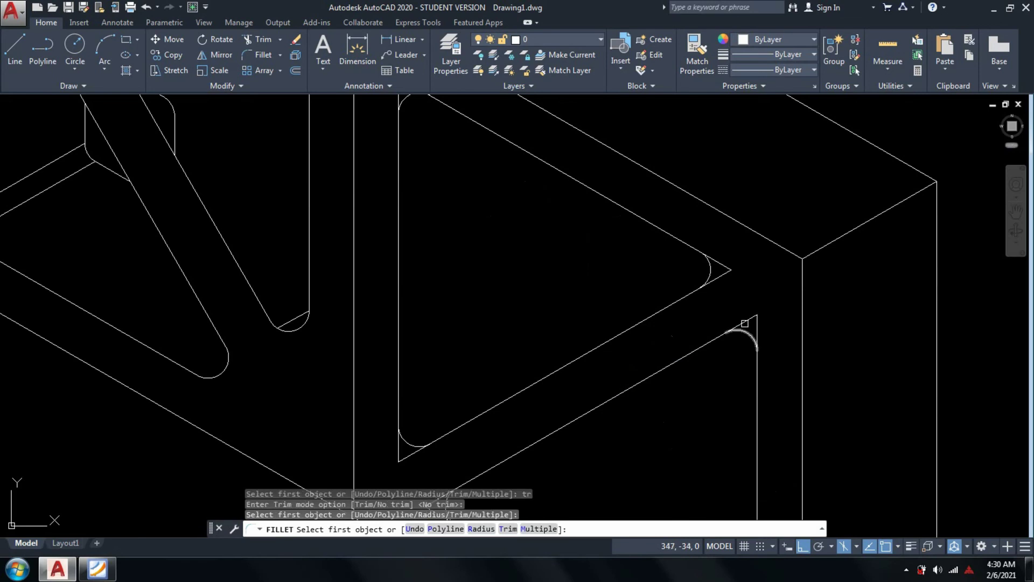
{"action": "left_click", "coordinate": [745, 323]}
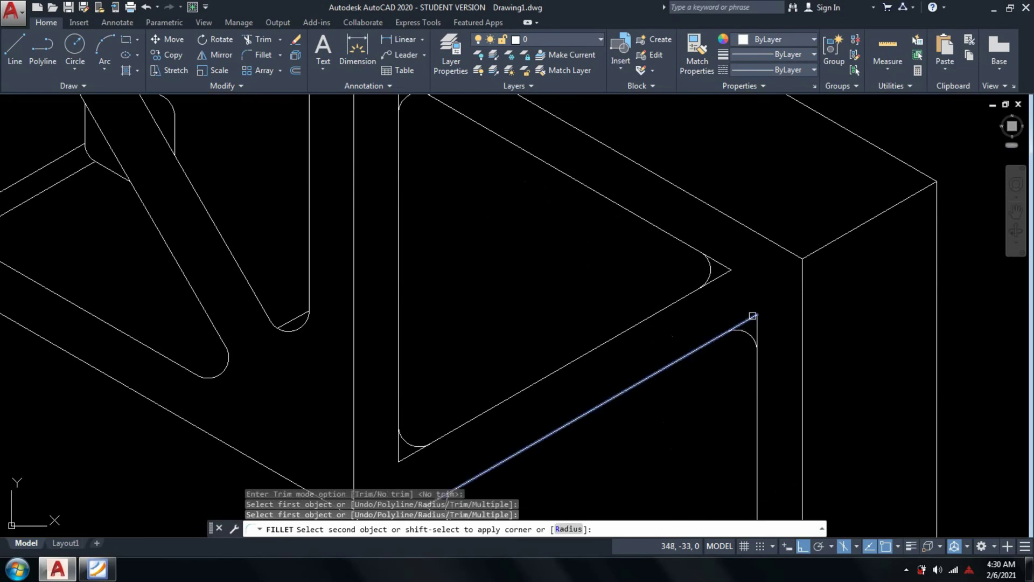
{"action": "key", "text": "Escape"}
{"action": "key", "text": "Escape"}
{"action": "key", "text": "Escape"}
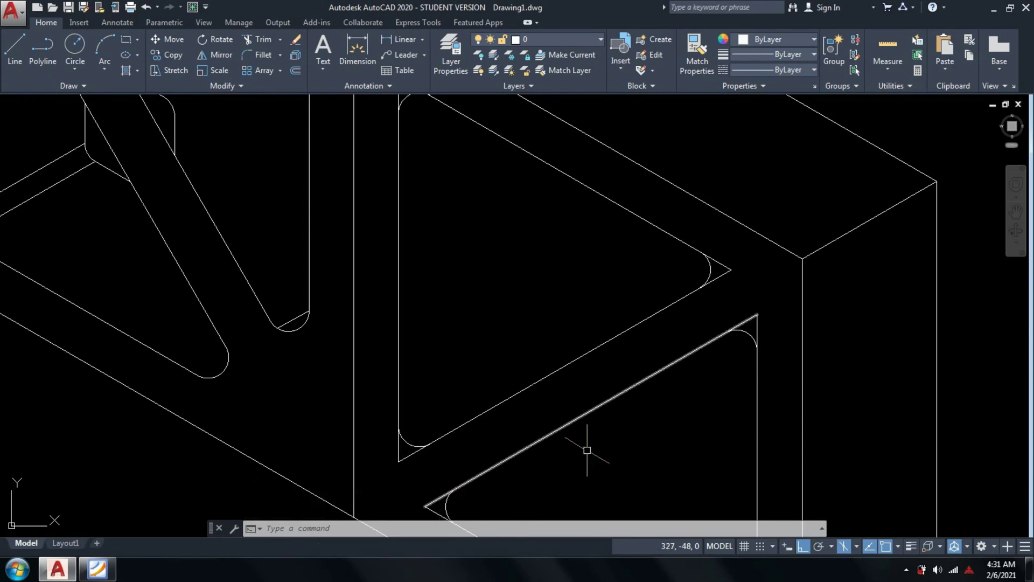
- Trim the line ends beyond the fillet arcs at the left and upper-right corners of the right panel's lower triangle
{"action": "scroll", "coordinate": [587, 450], "scroll_direction": "down", "scroll_amount": 4}
{"action": "scroll", "coordinate": [663, 427], "scroll_direction": "up", "scroll_amount": 2}
{"action": "middle_click_drag", "start_coordinate": [663, 427], "coordinate": [587, 376]}
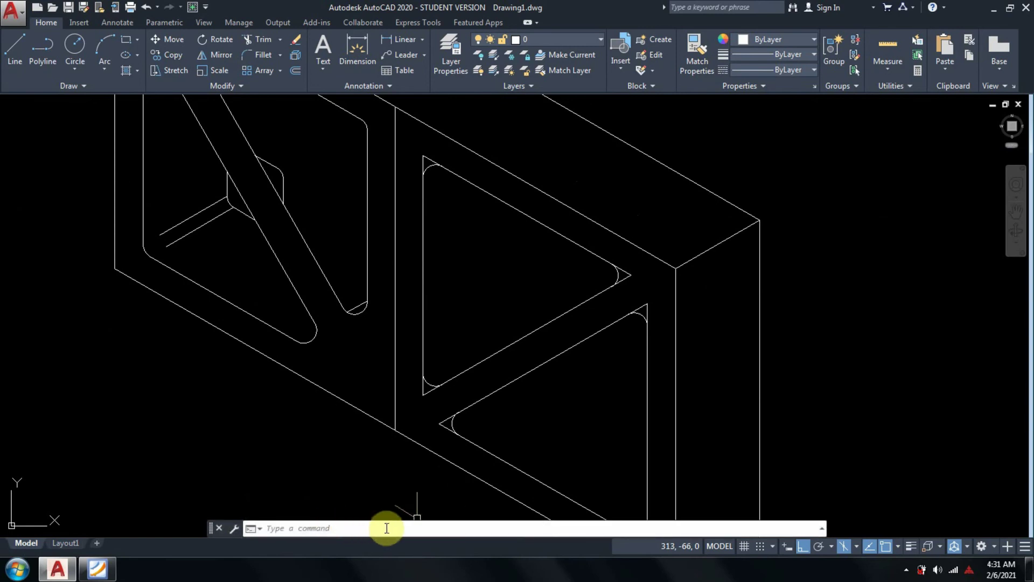
{"action": "type", "text": "tr"}
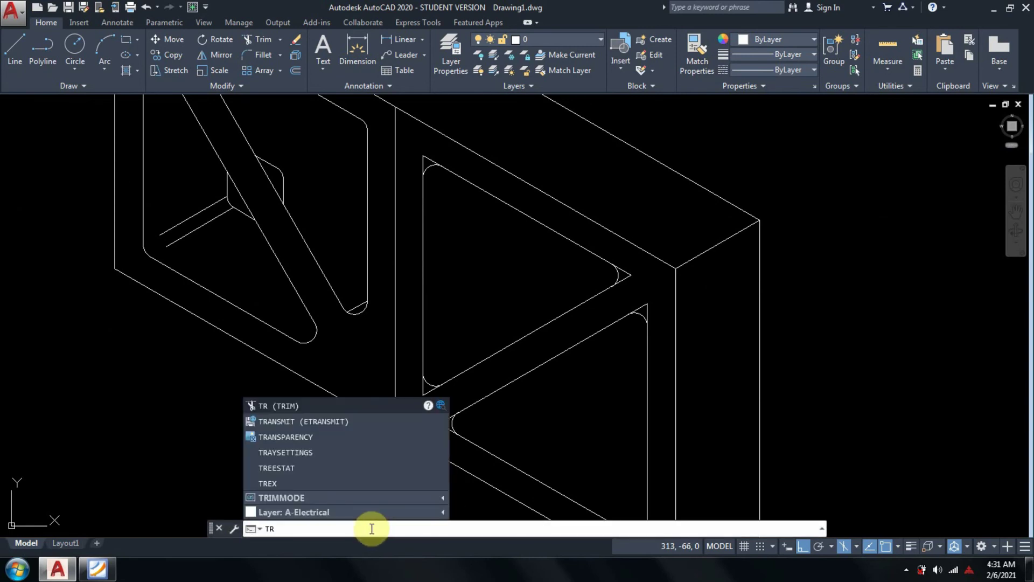
{"action": "key", "text": "Return"}
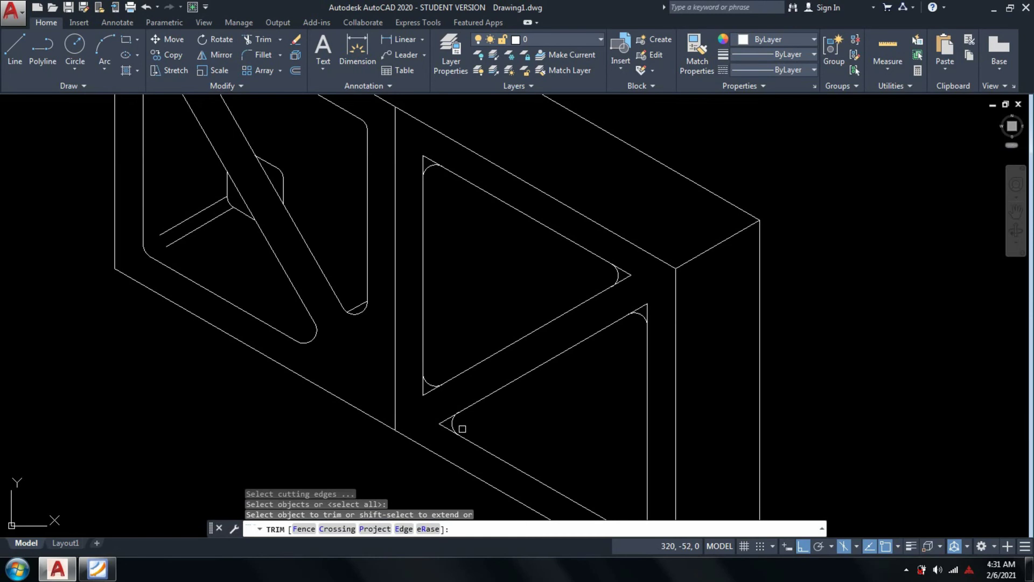
{"action": "scroll", "coordinate": [458, 429], "scroll_direction": "down", "scroll_amount": 3}
{"action": "scroll", "coordinate": [453, 427], "scroll_direction": "up", "scroll_amount": 5}
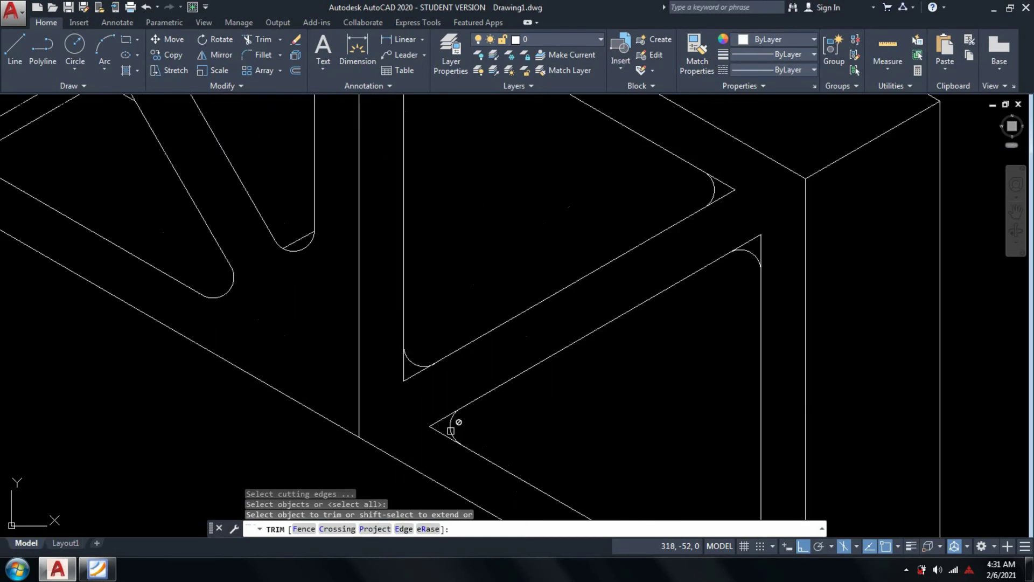
{"action": "left_click", "coordinate": [438, 421]}
{"action": "left_click", "coordinate": [439, 430]}
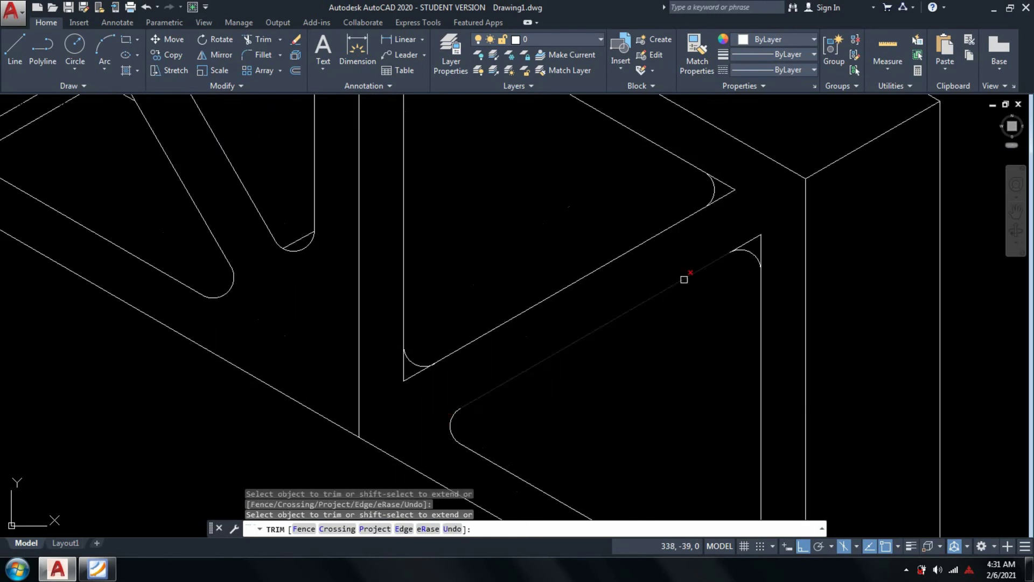
{"action": "left_click", "coordinate": [752, 240]}
{"action": "left_click", "coordinate": [763, 250]}
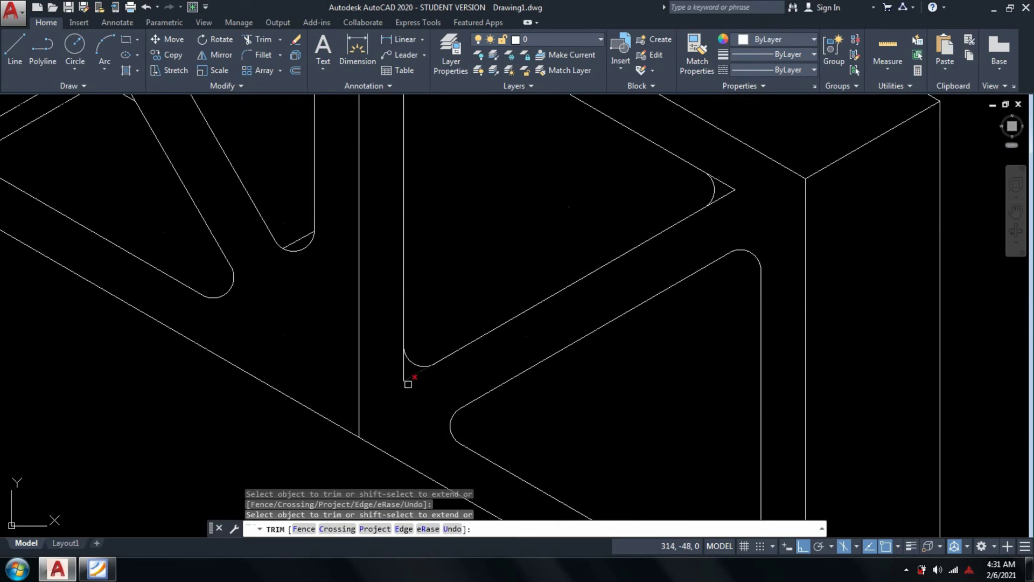
- Trim the line ends beyond the fillet arcs at all three corners of the right panel's upper triangle
{"action": "left_click", "coordinate": [408, 383]}
{"action": "left_click", "coordinate": [404, 372]}
{"action": "middle_click_drag", "start_coordinate": [626, 280], "coordinate": [554, 393]}
{"action": "left_click", "coordinate": [656, 305]}
{"action": "left_click", "coordinate": [340, 121]}
{"action": "left_click", "coordinate": [333, 125]}
{"action": "left_click", "coordinate": [330, 128]}
{"action": "key", "text": "Return"}
{"action": "scroll", "coordinate": [796, 344], "scroll_direction": "down", "scroll_amount": 4}
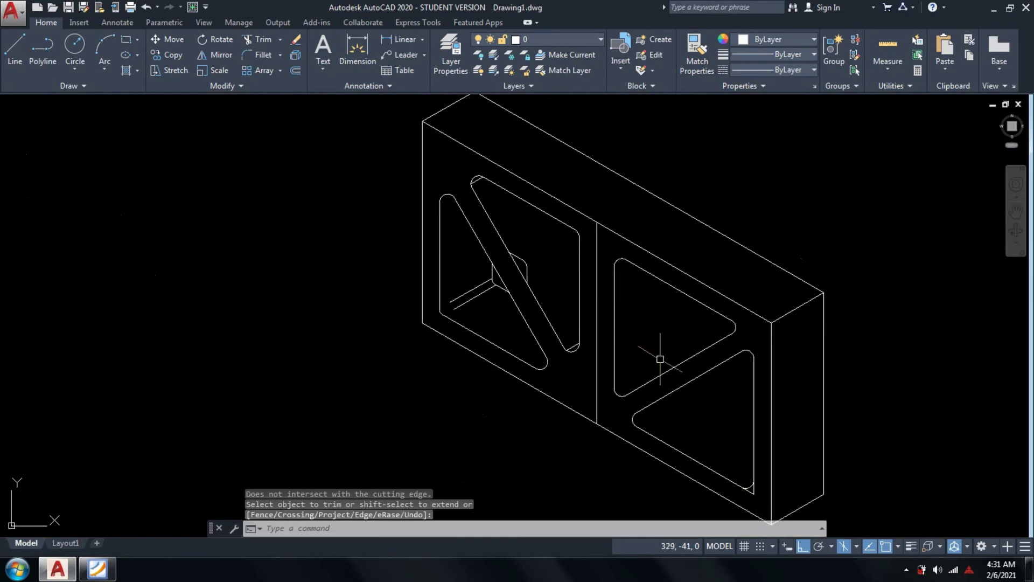
- Trim the line ends beyond the fillet arc at the lower triangle's lower-right corner and zoom to the drawing extents
{"action": "scroll", "coordinate": [765, 486], "scroll_direction": "up", "scroll_amount": 4}
{"action": "mouse_move", "coordinate": [765, 485]}
{"action": "middle_mouse_down"}
{"action": "mouse_move", "coordinate": [710, 400]}
{"action": "mouse_move", "coordinate": [688, 390]}
{"action": "middle_mouse_up"}
{"action": "key", "text": "Return"}
{"action": "key", "text": "Return"}
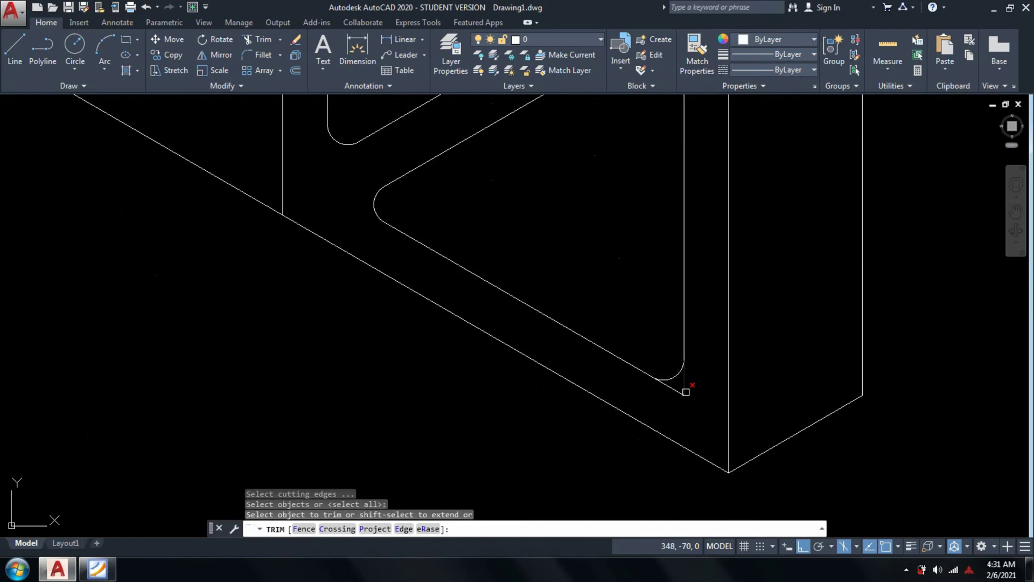
{"action": "left_click", "coordinate": [685, 391]}
{"action": "scroll", "coordinate": [747, 358], "scroll_direction": "up", "scroll_amount": 2}
{"action": "key", "text": "Escape"}
{"action": "type", "text": "z"}
{"action": "key", "text": "Return"}
{"action": "type", "text": "e"}
{"action": "key", "text": "Return"}
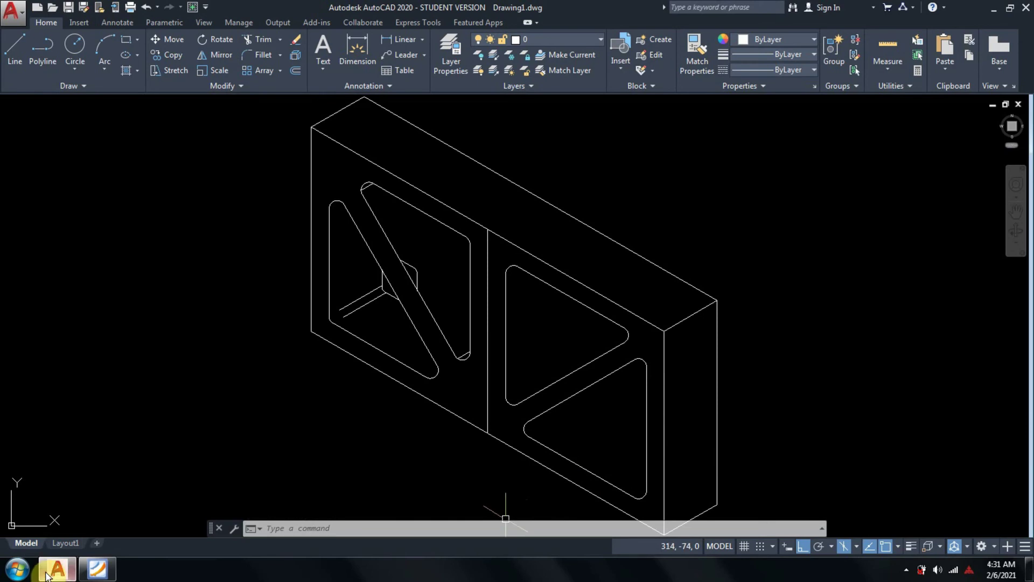
- Check the reference PDF and, in AutoCAD, copy the lower triangle's bottom edge and left corner arc 15 units back along the flange's depth
{"action": "left_click", "coordinate": [103, 574]}
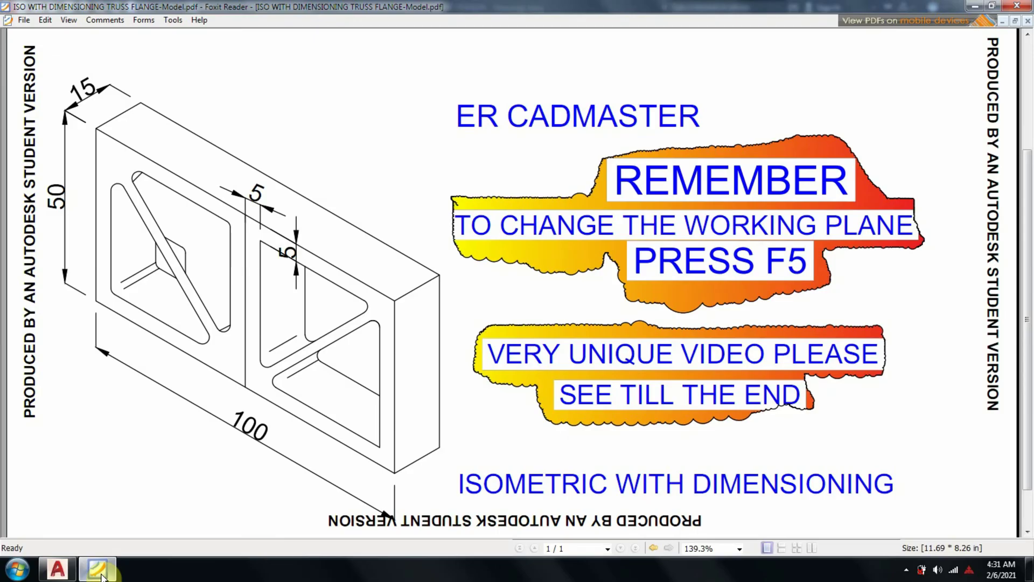
{"action": "left_click", "coordinate": [103, 576]}
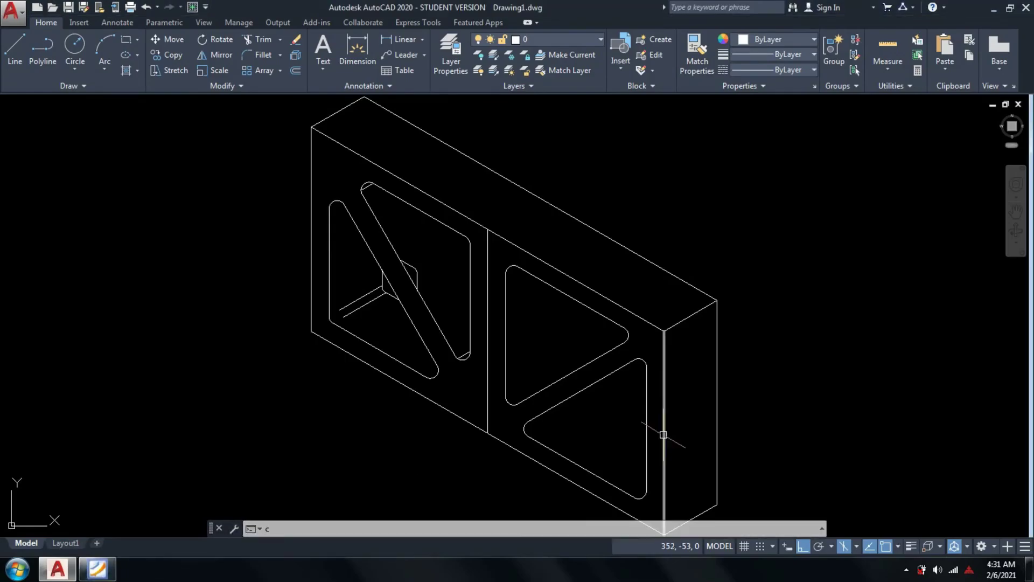
{"action": "type", "text": "Co"}
{"action": "key", "text": "Return"}
{"action": "left_click", "coordinate": [619, 488]}
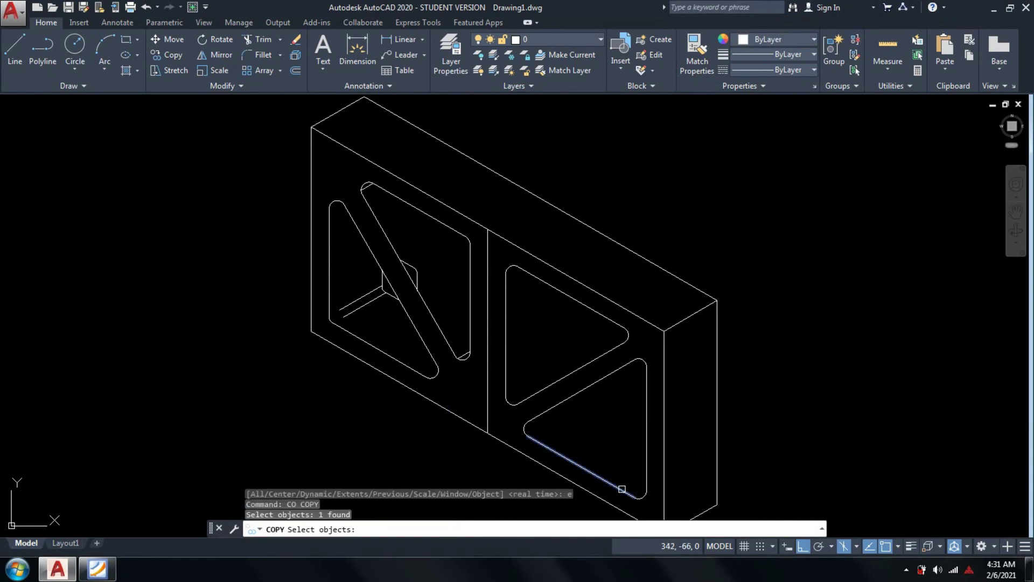
{"action": "left_click", "coordinate": [643, 499]}
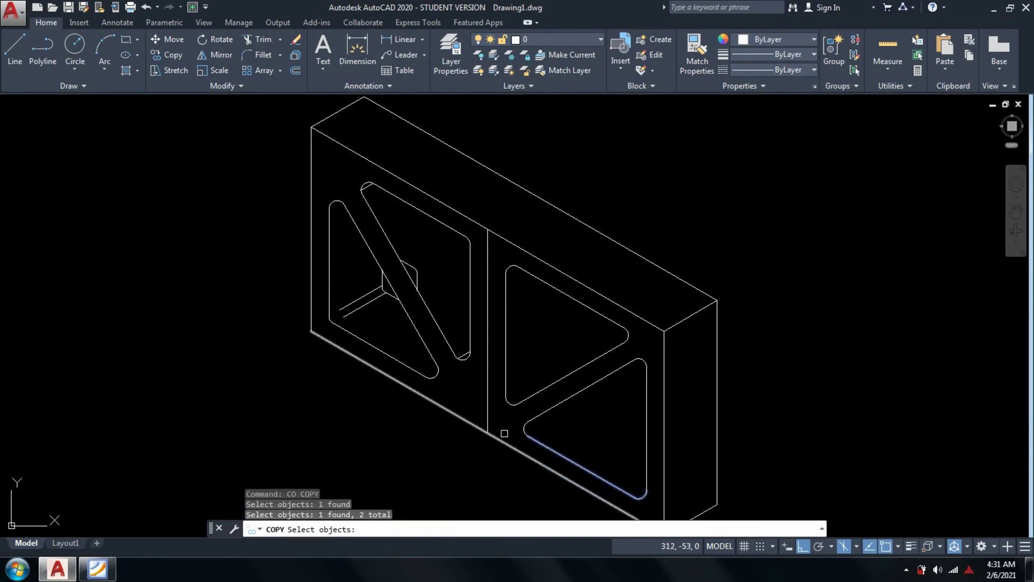
{"action": "left_click", "coordinate": [106, 571]}
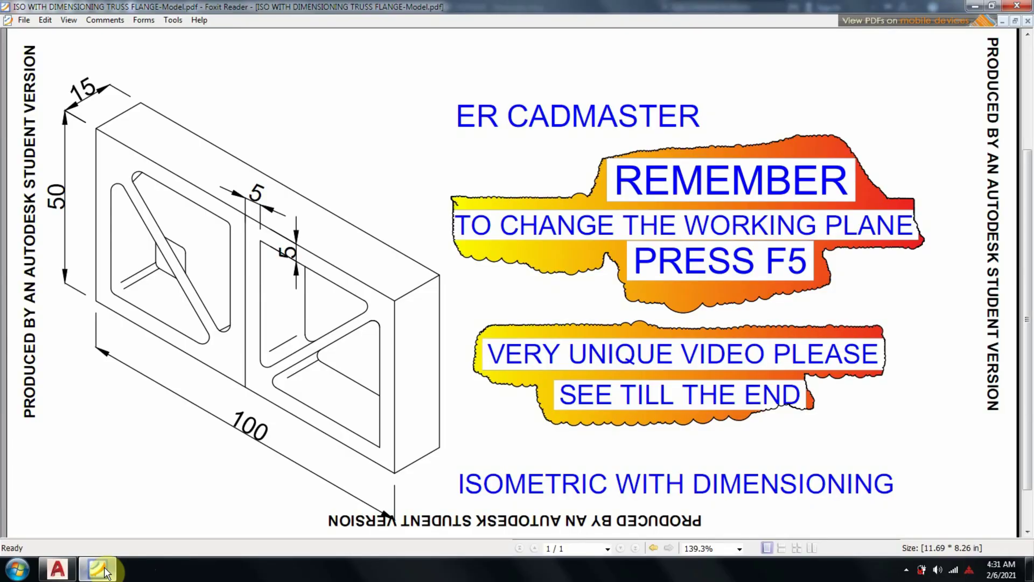
{"action": "left_click", "coordinate": [105, 571]}
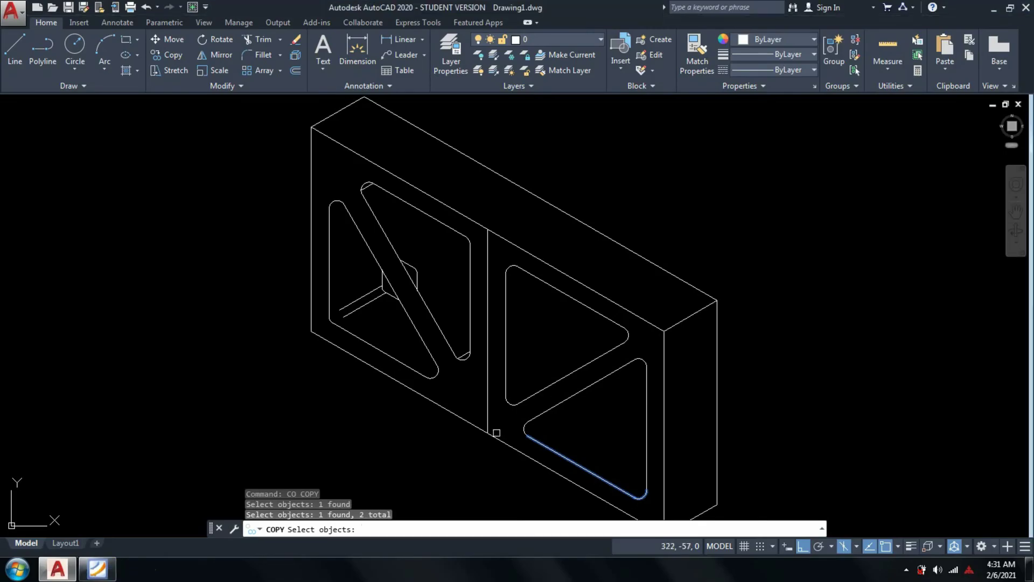
{"action": "left_click", "coordinate": [526, 429]}
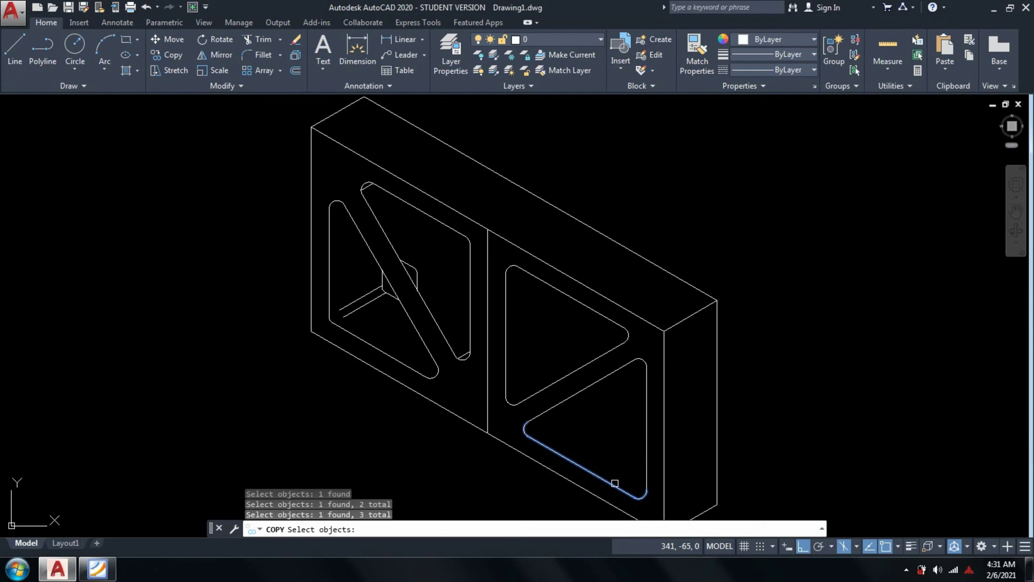
{"action": "left_click", "coordinate": [644, 496], "text": "shift"}
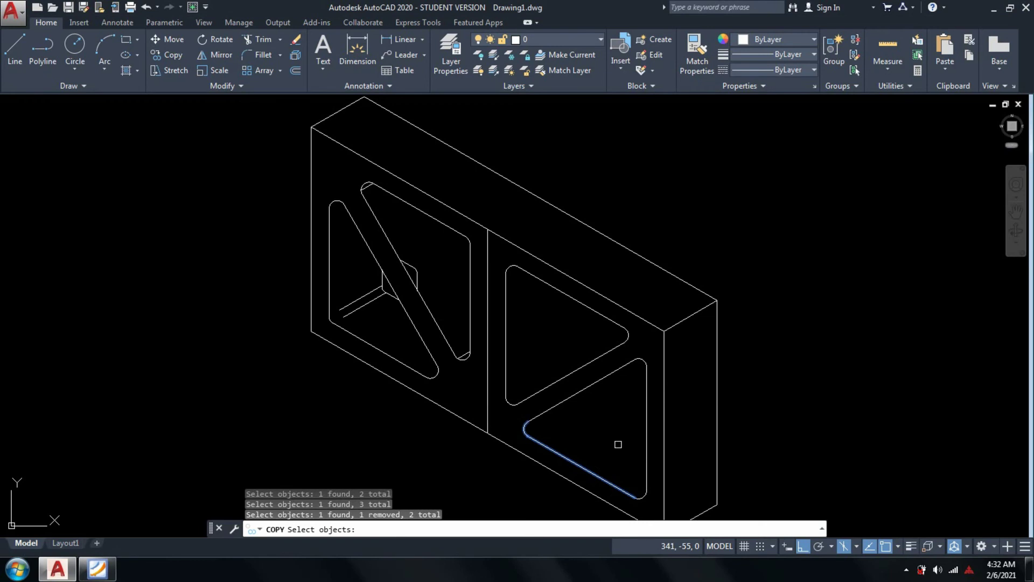
{"action": "key", "text": "Return"}
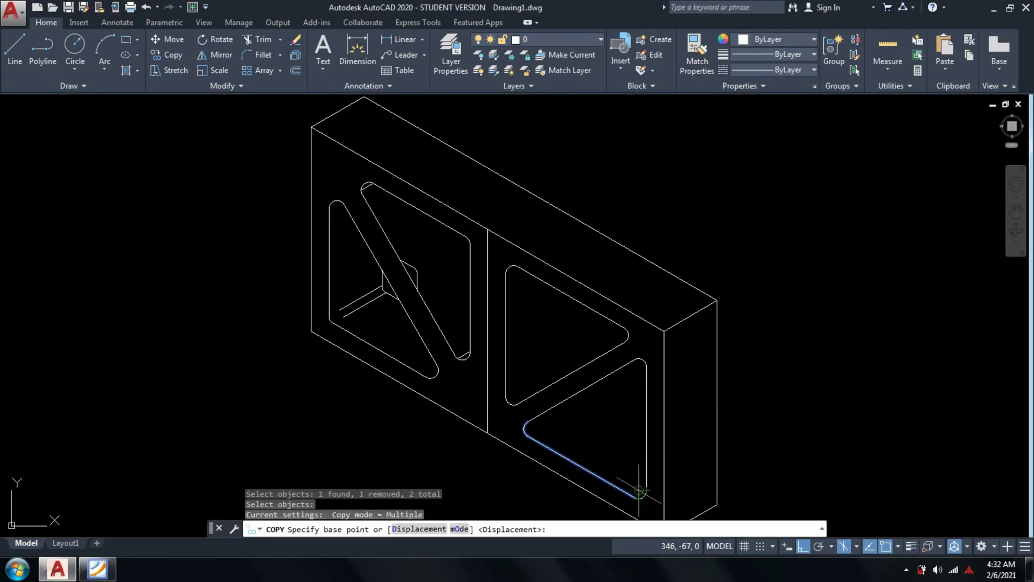
{"action": "left_click", "coordinate": [640, 492]}
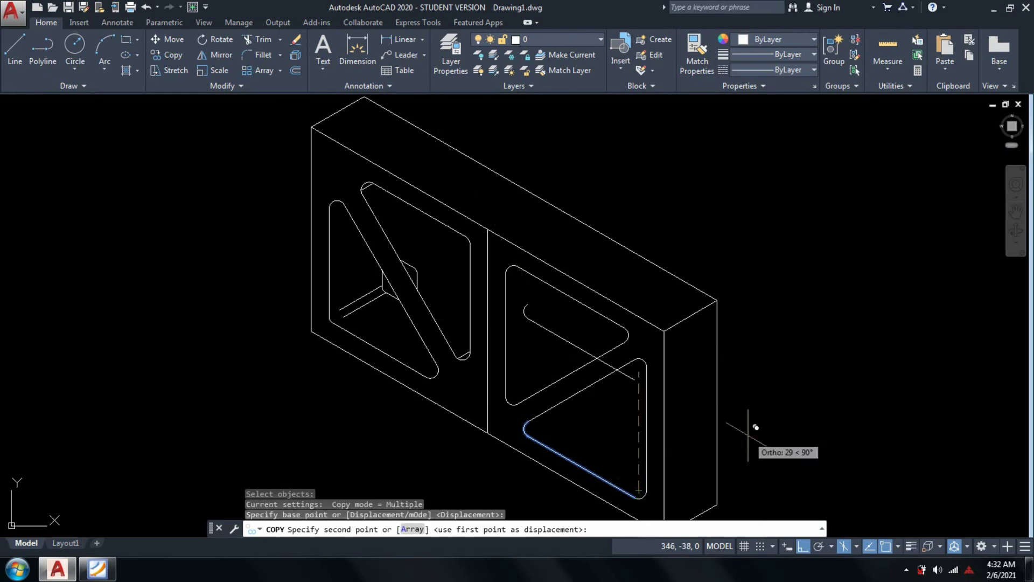
{"action": "key", "text": "F5"}
{"action": "type", "text": "15"}
{"action": "key", "text": "Return"}
{"action": "key", "text": "Return"}
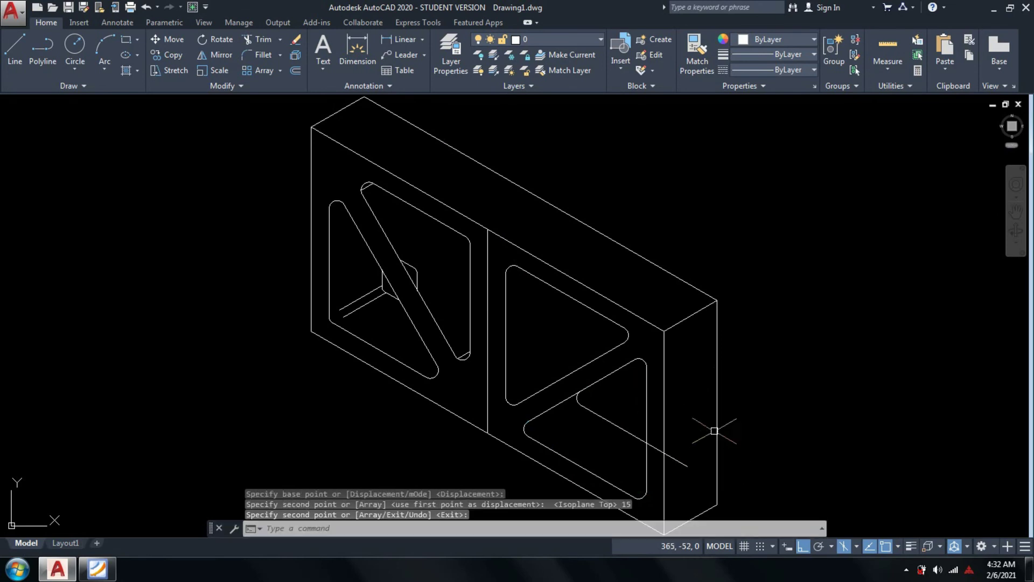
- Trim the copied bottom edge where it passes the lower triangle's right side, and compare the drawing with the reference PDF
{"action": "type", "text": "tr"}
{"action": "key", "text": "Return"}
{"action": "key", "text": "Return"}
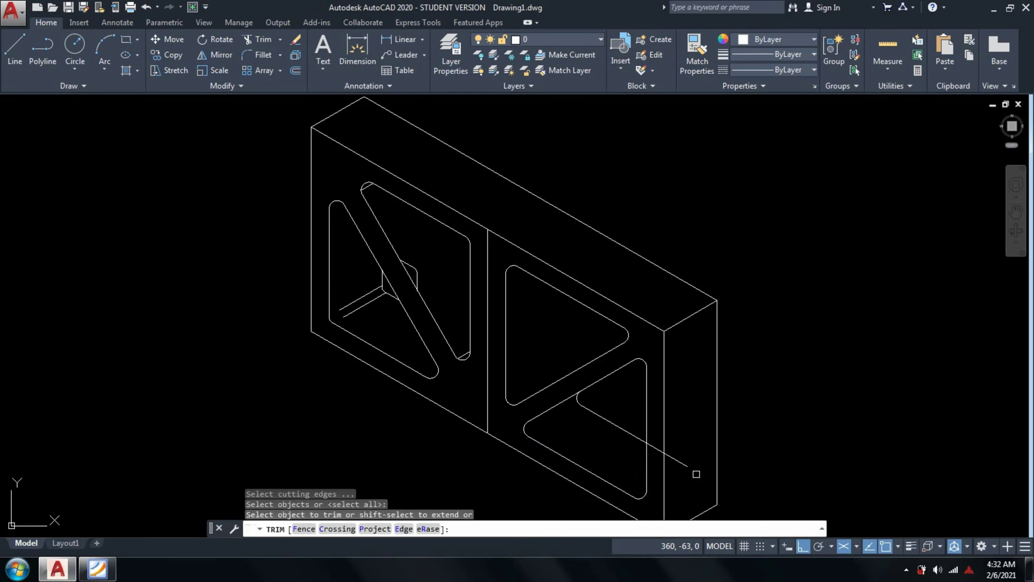
{"action": "left_click", "coordinate": [685, 462]}
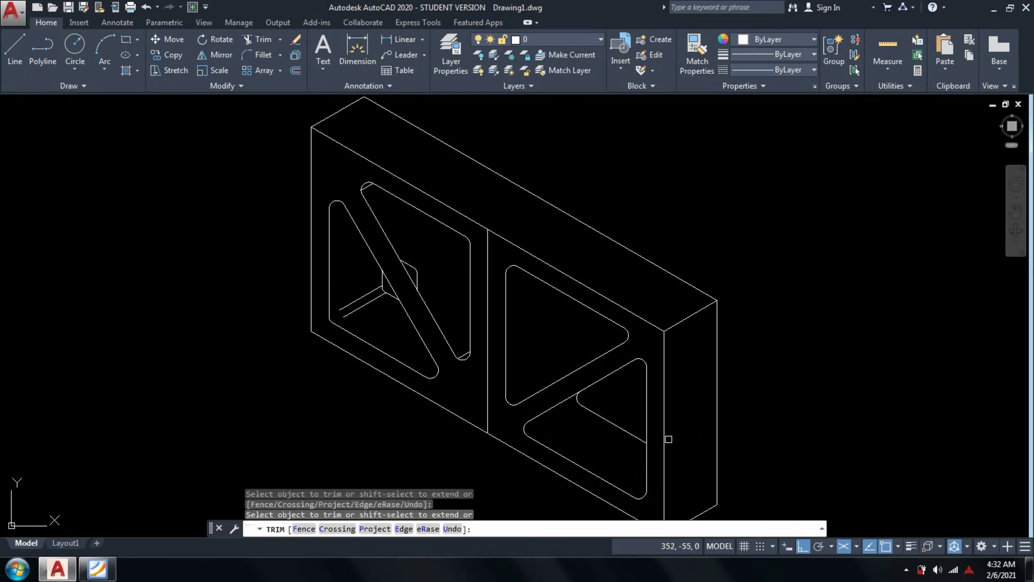
{"action": "key", "text": "Return"}
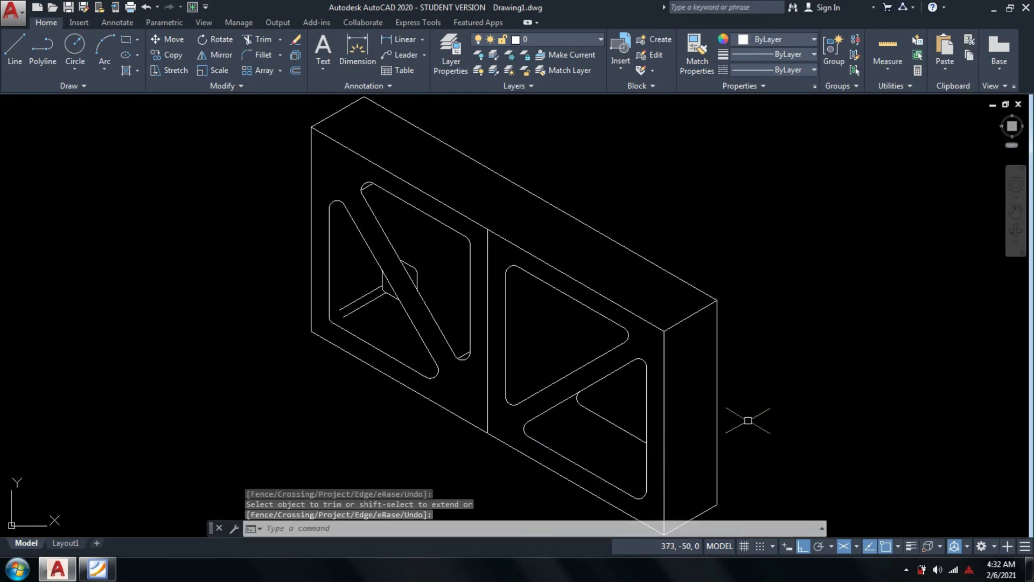
{"action": "left_click", "coordinate": [84, 573]}
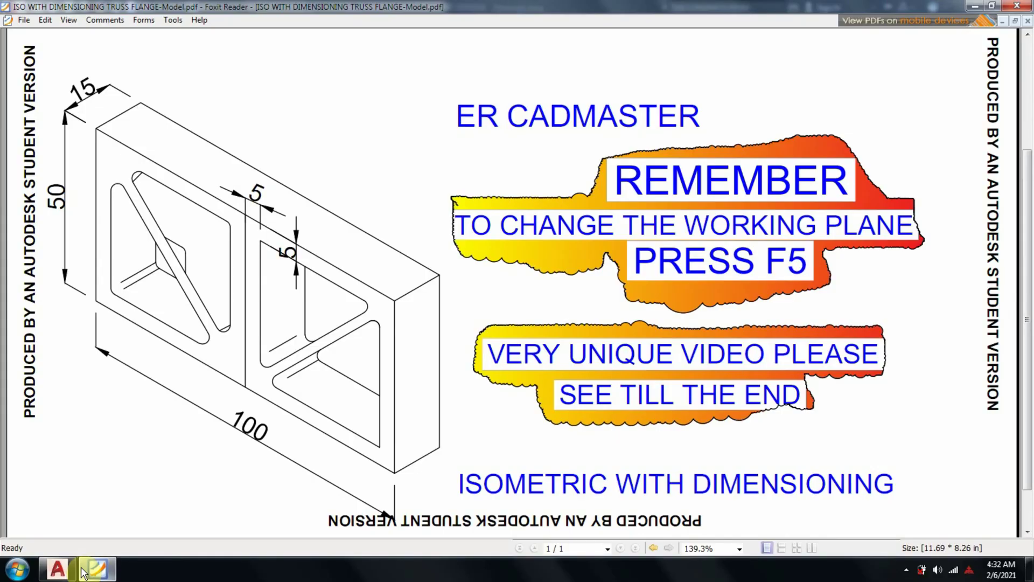
{"action": "left_click", "coordinate": [83, 572]}
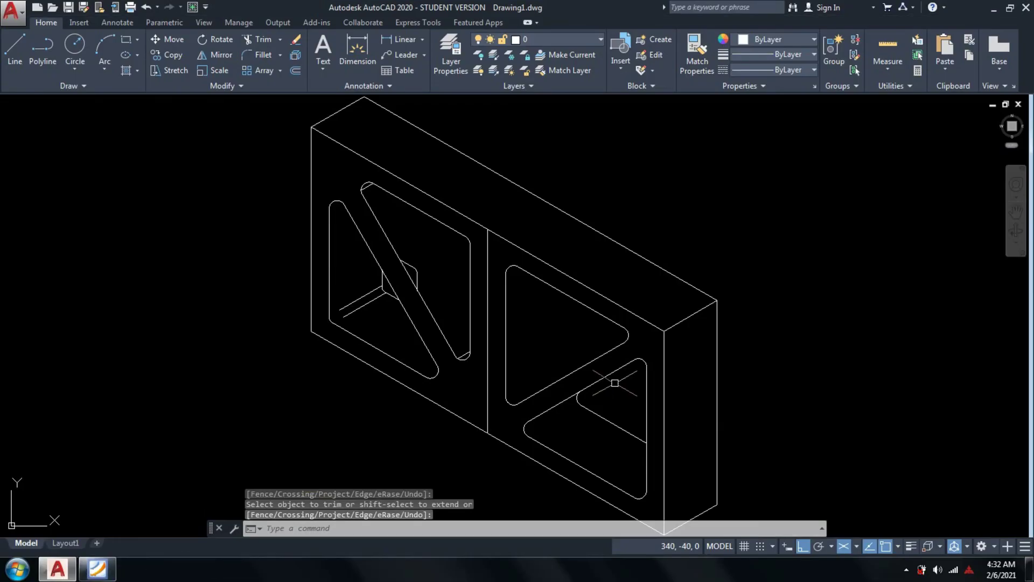
{"action": "type", "text": "c"}
{"action": "key", "text": "Return"}
{"action": "key", "text": "Escape"}
{"action": "key", "text": "Escape"}
{"action": "key", "text": "Escape"}
- Copy the upper triangle's left vertical edge and lower-left corner arc 15 units back along the flange's depth, checking the edges in the reference PDF
{"action": "type", "text": "co"}
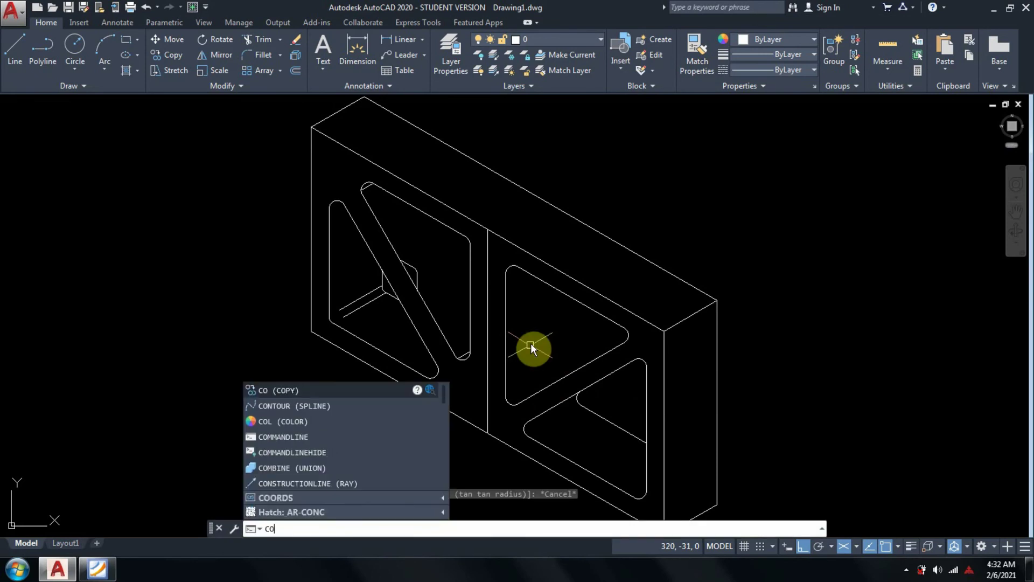
{"action": "key", "text": "Return"}
{"action": "left_click", "coordinate": [504, 375]}
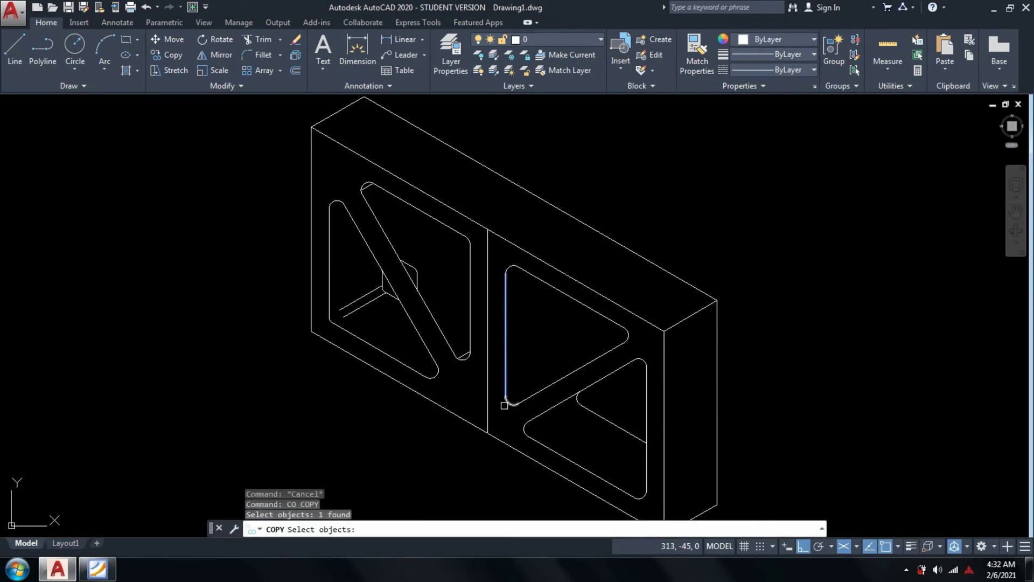
{"action": "left_click", "coordinate": [513, 400]}
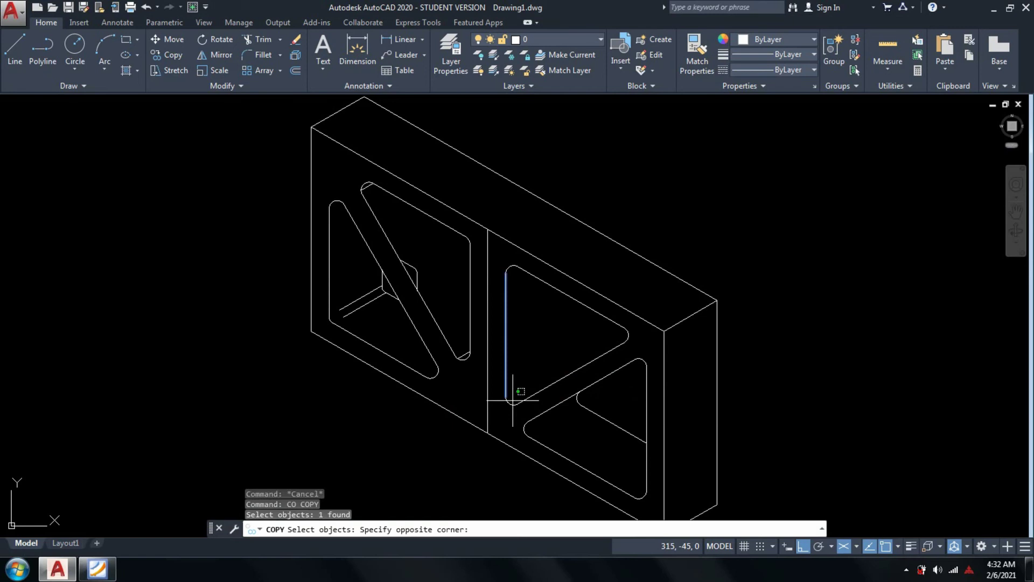
{"action": "left_click", "coordinate": [475, 438]}
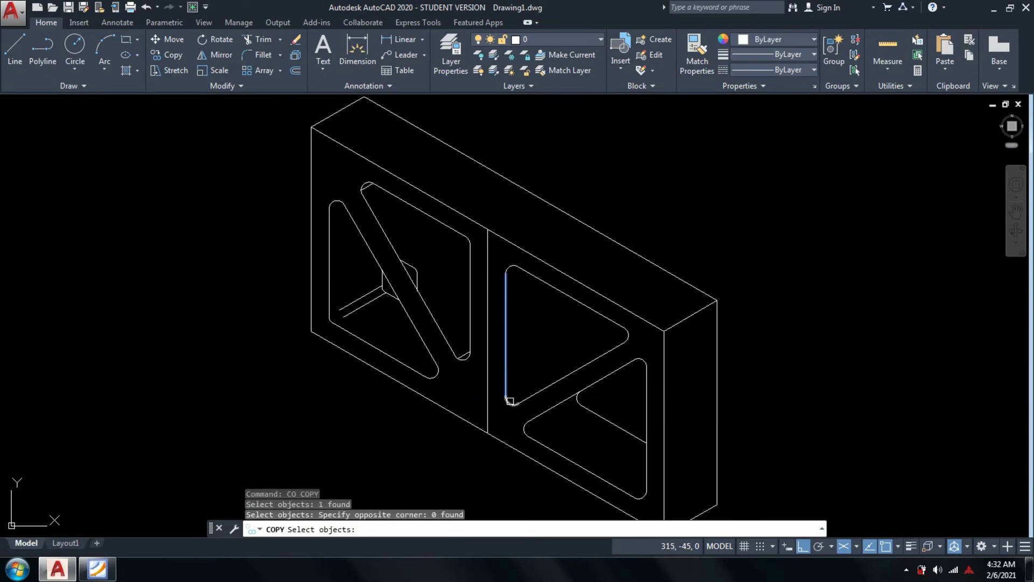
{"action": "left_click", "coordinate": [510, 401]}
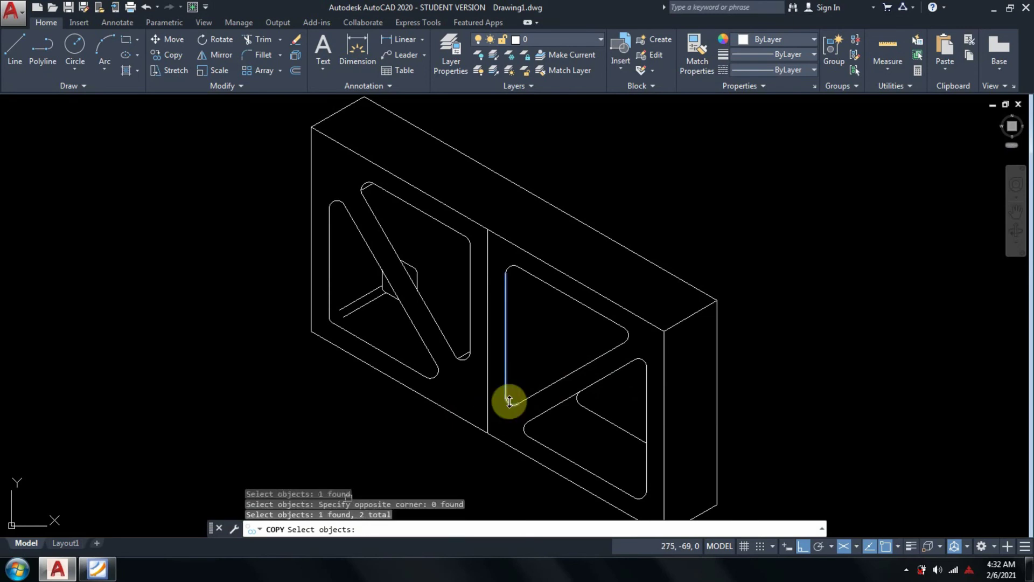
{"action": "left_click", "coordinate": [111, 574]}
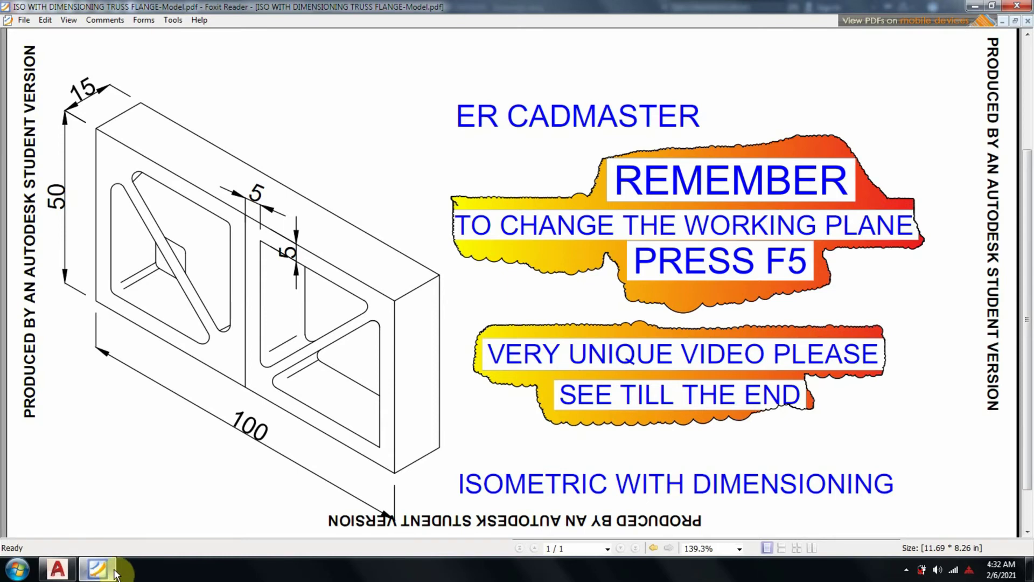
{"action": "left_click", "coordinate": [111, 574]}
{"action": "key", "text": "Return"}
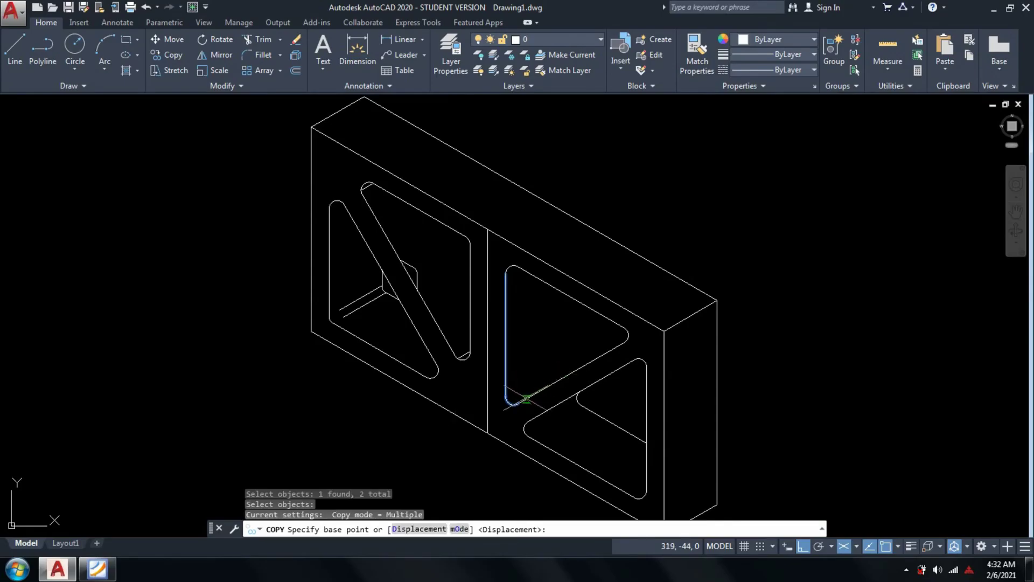
{"action": "left_click", "coordinate": [514, 273]}
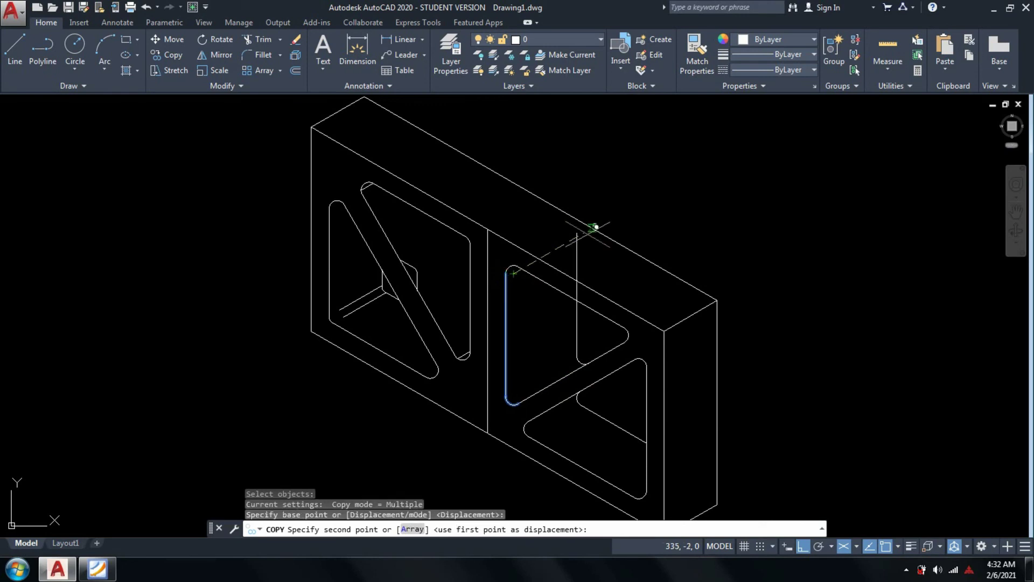
{"action": "type", "text": "15"}
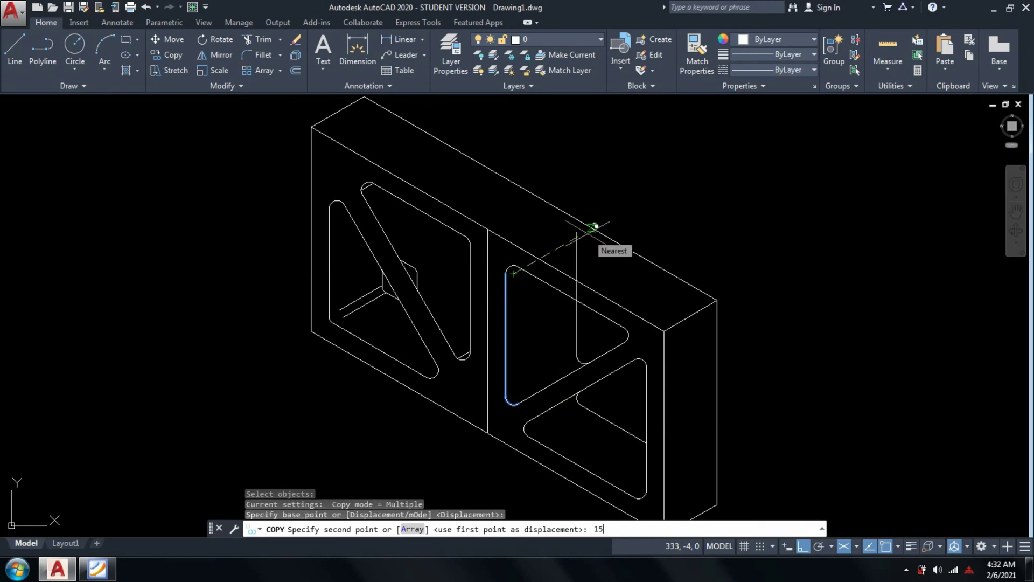
{"action": "key", "text": "Return"}
{"action": "key", "text": "Return"}
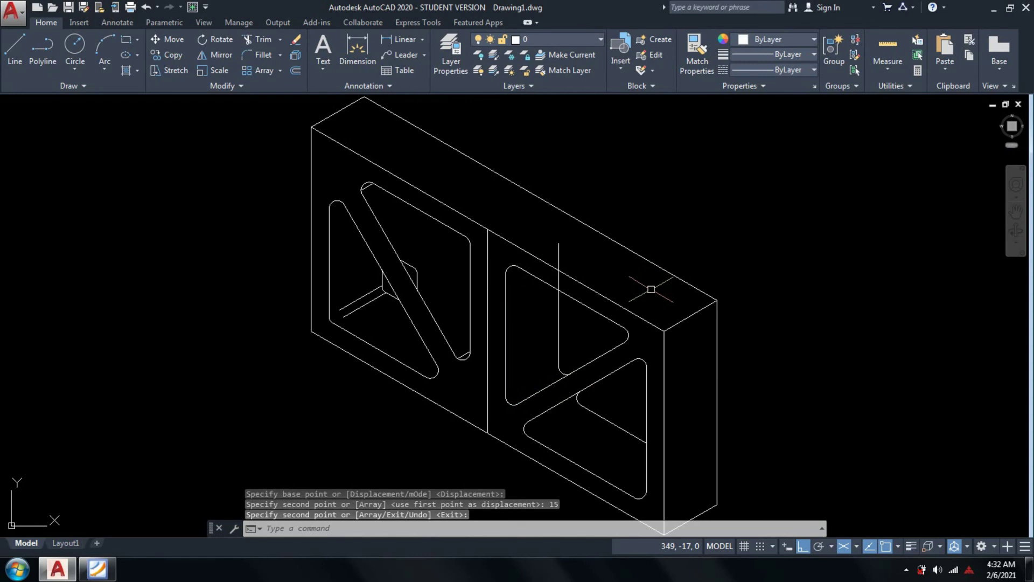
- Trim the copied vertical edge where it extends above the upper triangle's top side in the right panel
{"action": "type", "text": "tr"}
{"action": "key", "text": "Return"}
{"action": "key", "text": "Return"}
{"action": "left_click", "coordinate": [563, 270]}
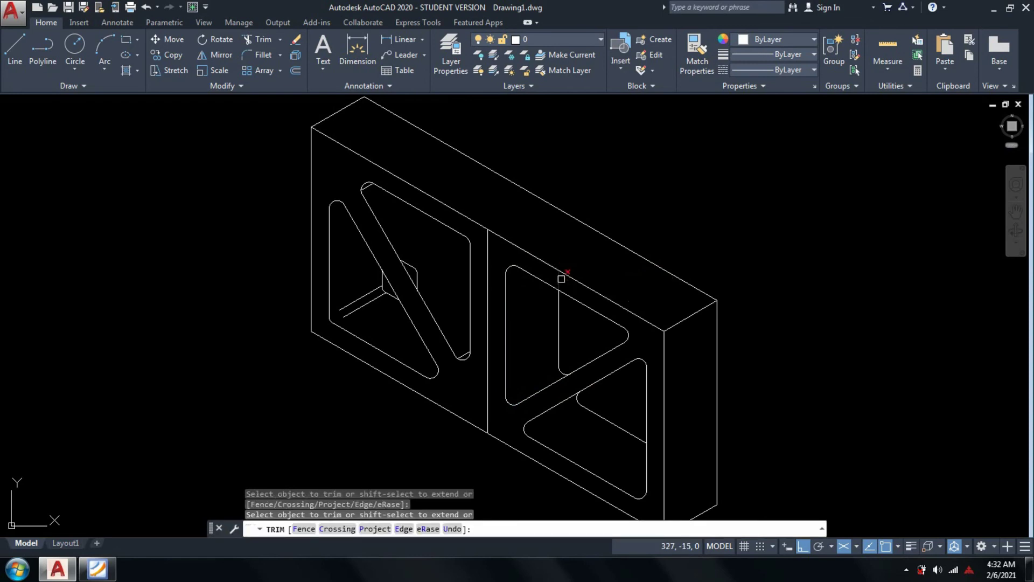
{"action": "left_click", "coordinate": [561, 278]}
{"action": "key", "text": "Return"}
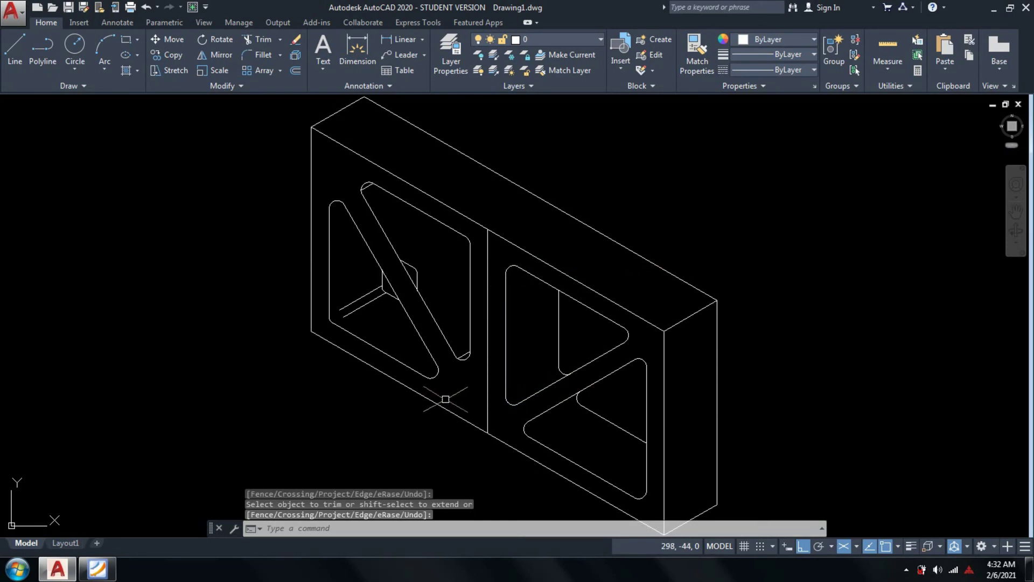
{"action": "scroll", "coordinate": [445, 399], "scroll_direction": "down", "scroll_amount": 2}
{"action": "middle_click_drag", "start_coordinate": [596, 404], "coordinate": [557, 376]}
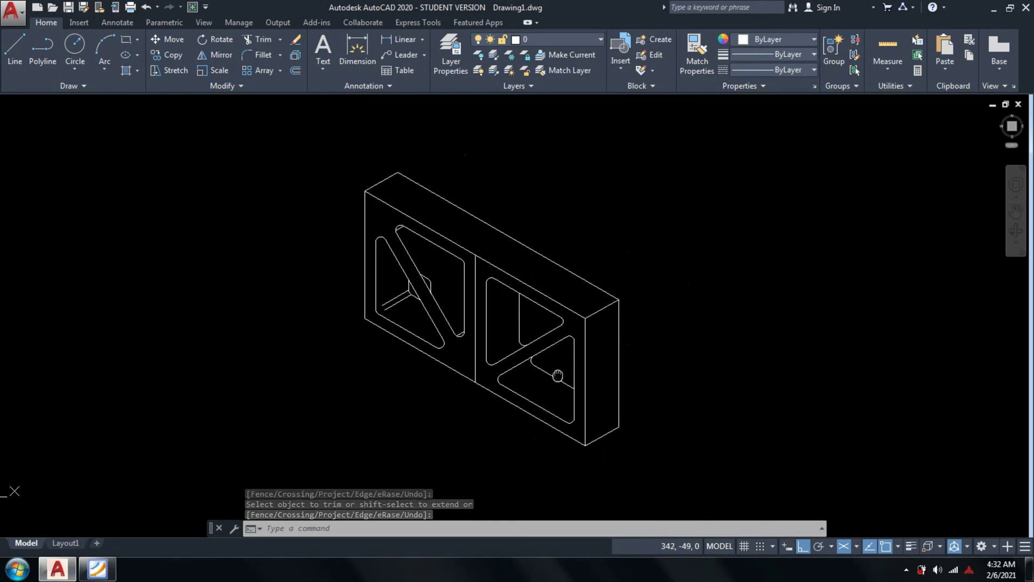
{"action": "scroll", "coordinate": [558, 375], "scroll_direction": "up", "scroll_amount": 2}
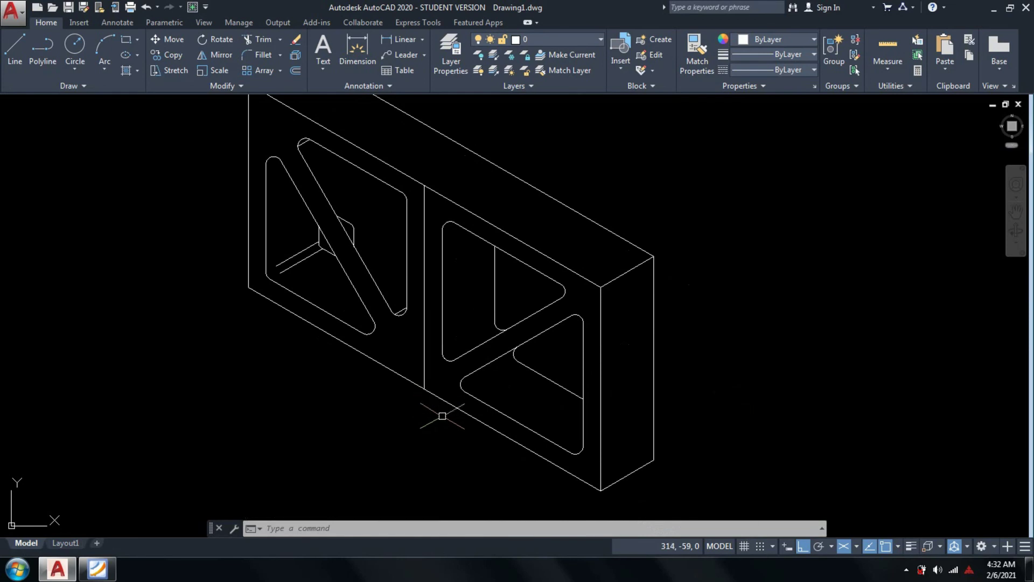
- Erase the vertical line dividing the left and right panels on the front face
{"action": "left_click", "coordinate": [423, 361]}
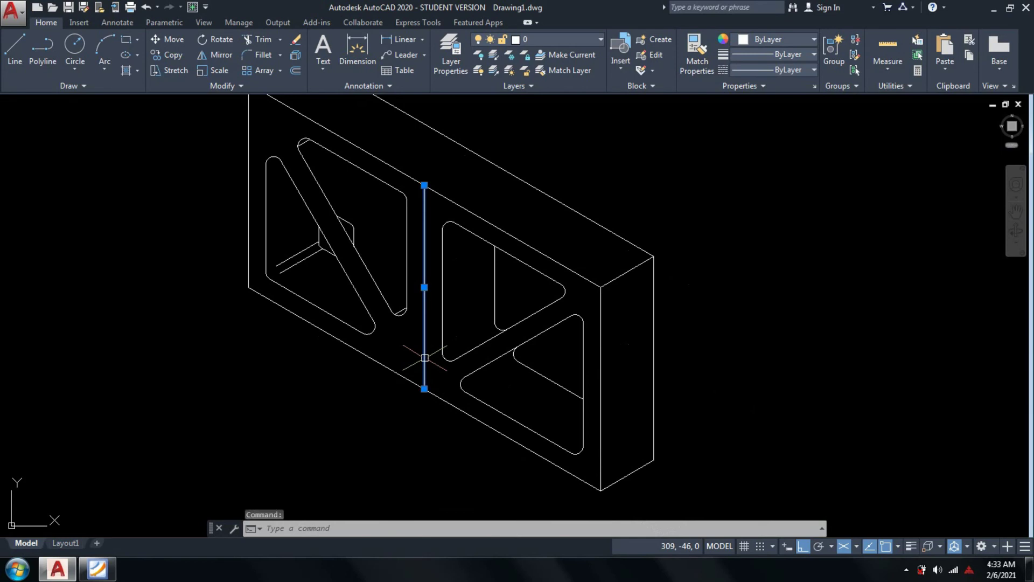
{"action": "type", "text": "e"}
{"action": "key", "text": "Return"}
- Check the reference PDF and, in AutoCAD, draw a short depth line forward from the lower end of the lower triangle's back corner arc
{"action": "left_click", "coordinate": [98, 569]}
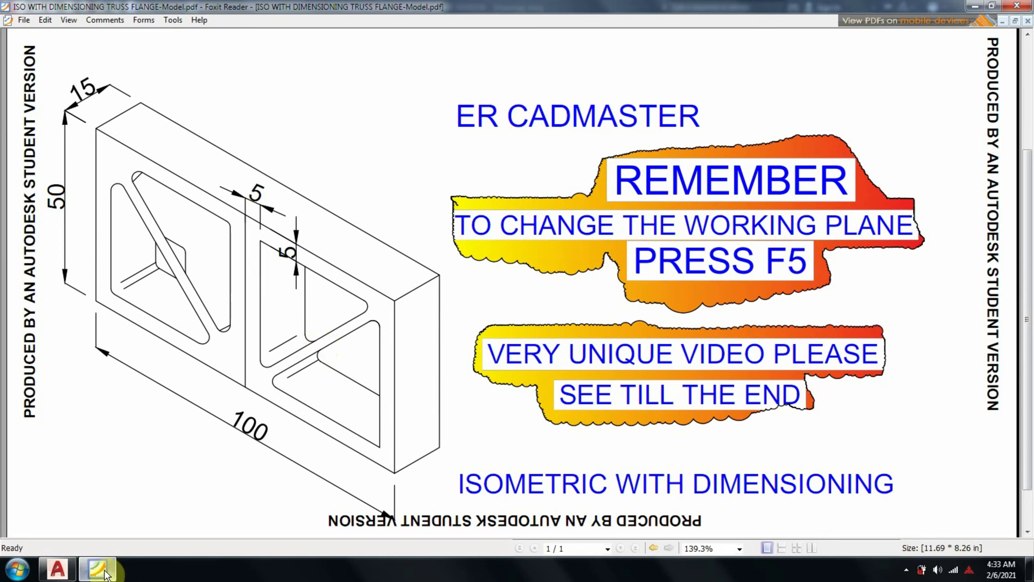
{"action": "left_click", "coordinate": [58, 568]}
{"action": "type", "text": "l"}
{"action": "key", "text": "Return"}
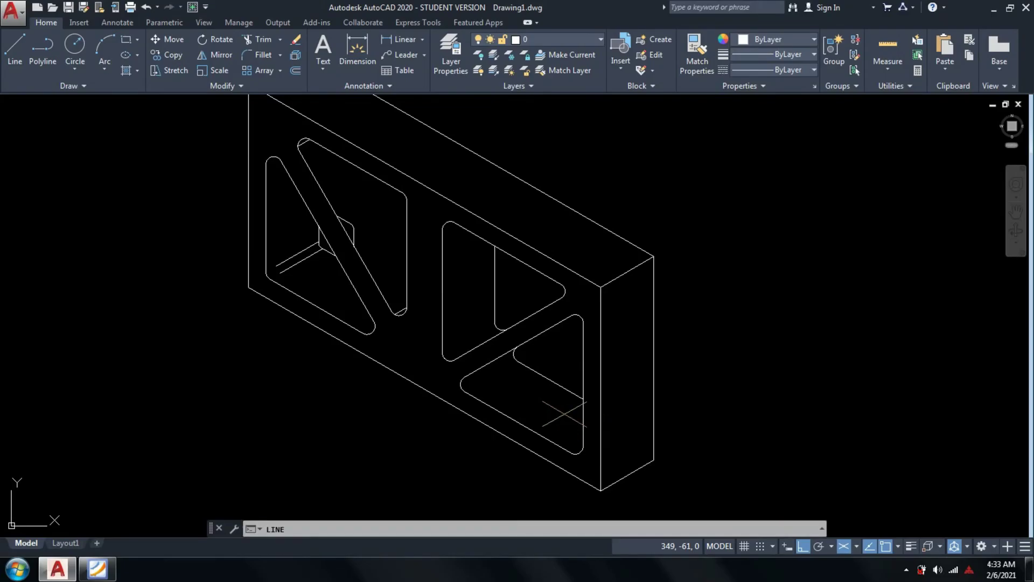
{"action": "scroll", "coordinate": [500, 356], "scroll_direction": "up", "scroll_amount": 4}
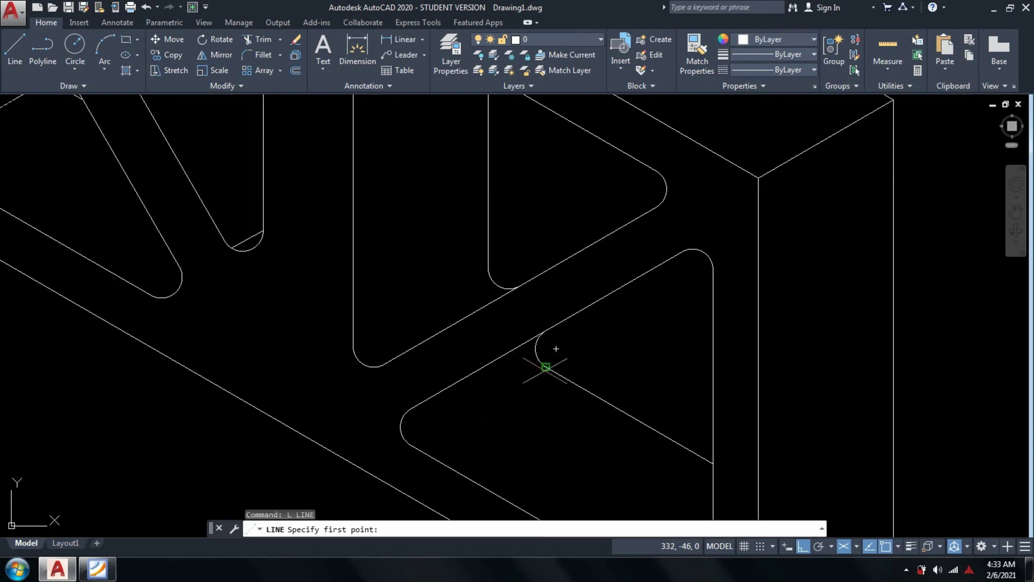
{"action": "left_click", "coordinate": [540, 363]}
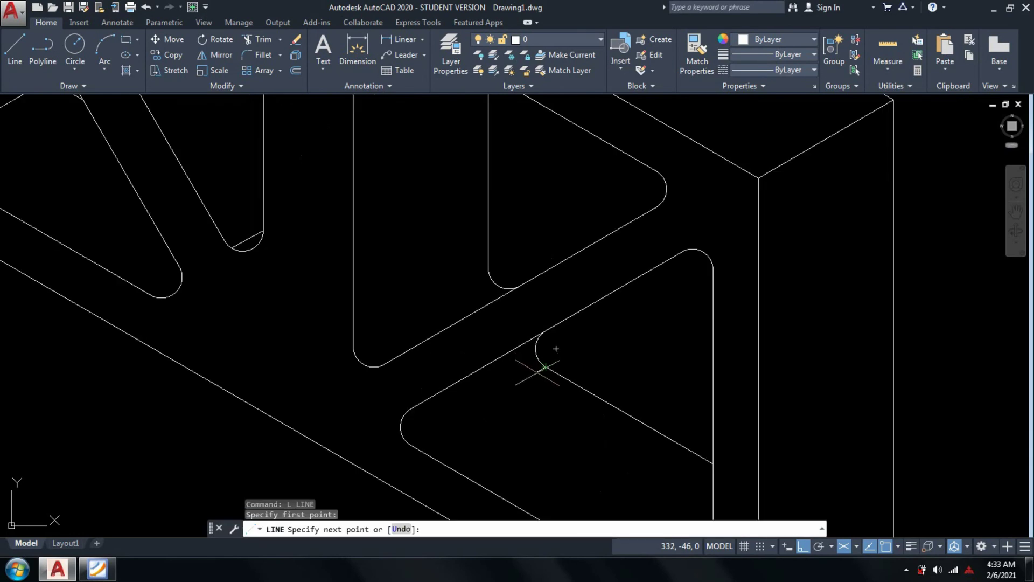
{"action": "left_click", "coordinate": [455, 416]}
{"action": "key", "text": "Return"}
- Draw a depth line about 10 units long forward from the upper end of the upper triangle's back corner arc
{"action": "key", "text": "Return"}
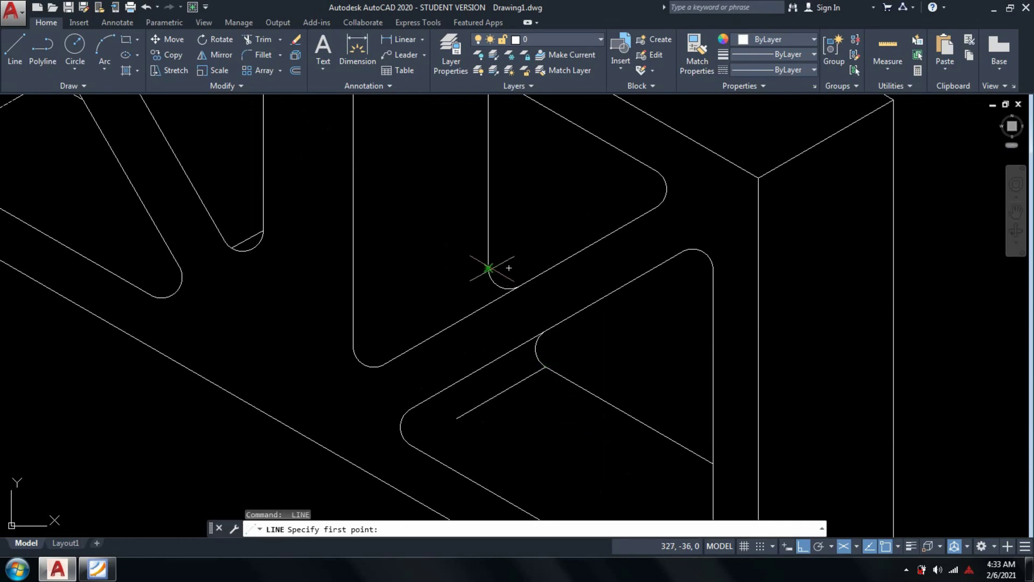
{"action": "left_click", "coordinate": [487, 267]}
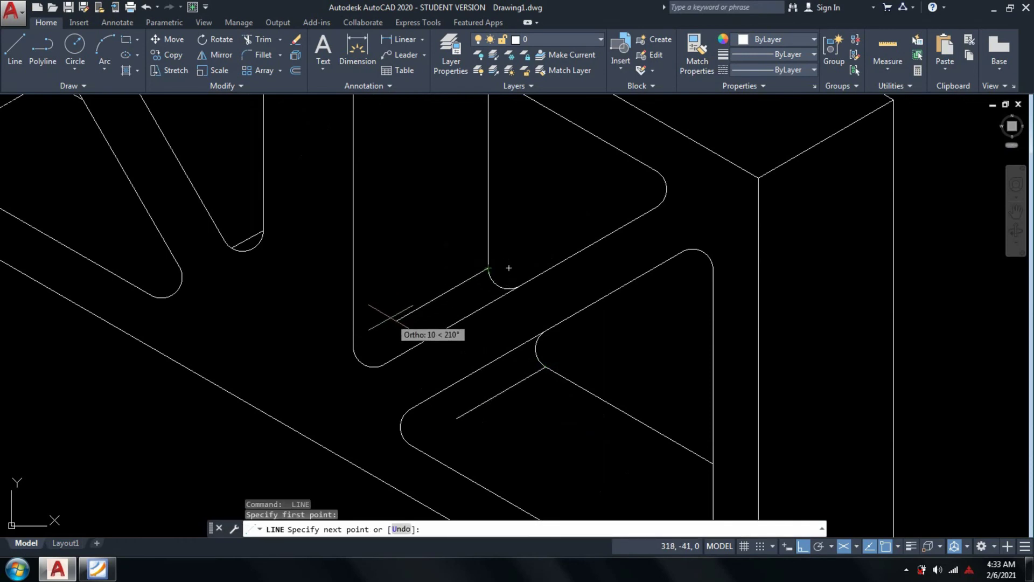
{"action": "left_click", "coordinate": [390, 318]}
{"action": "key", "text": "Return"}
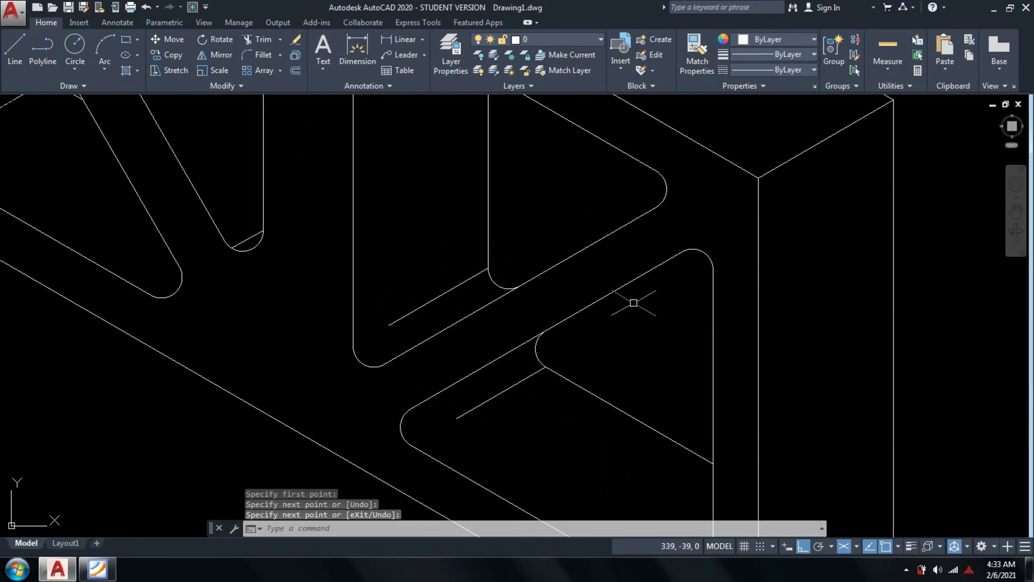
- Examine the whole truss flange drawing and compare its edges and dimensions with the reference PDF
{"action": "scroll", "coordinate": [633, 303], "scroll_direction": "down", "scroll_amount": 4}
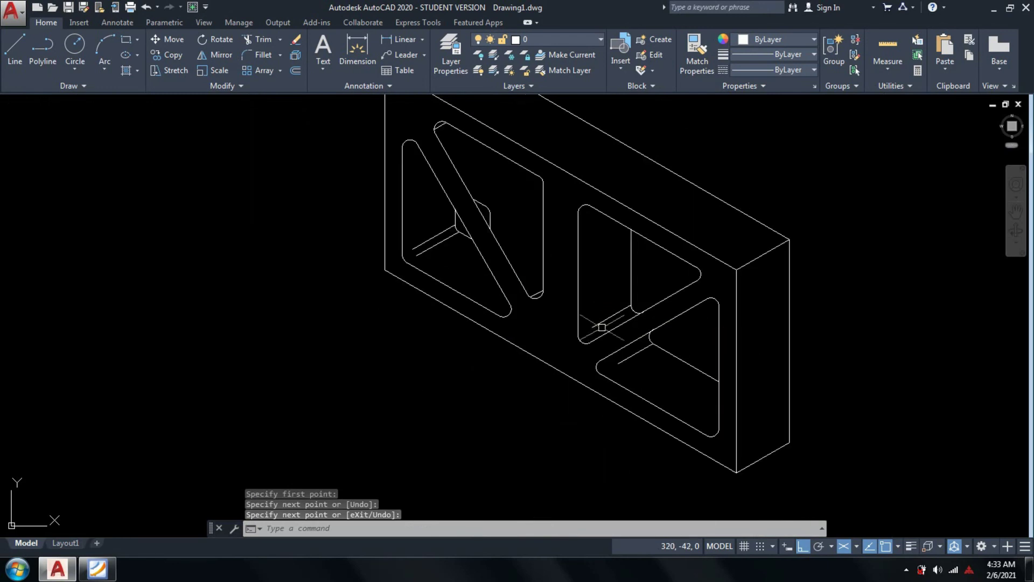
{"action": "scroll", "coordinate": [626, 312], "scroll_direction": "down", "scroll_amount": 4}
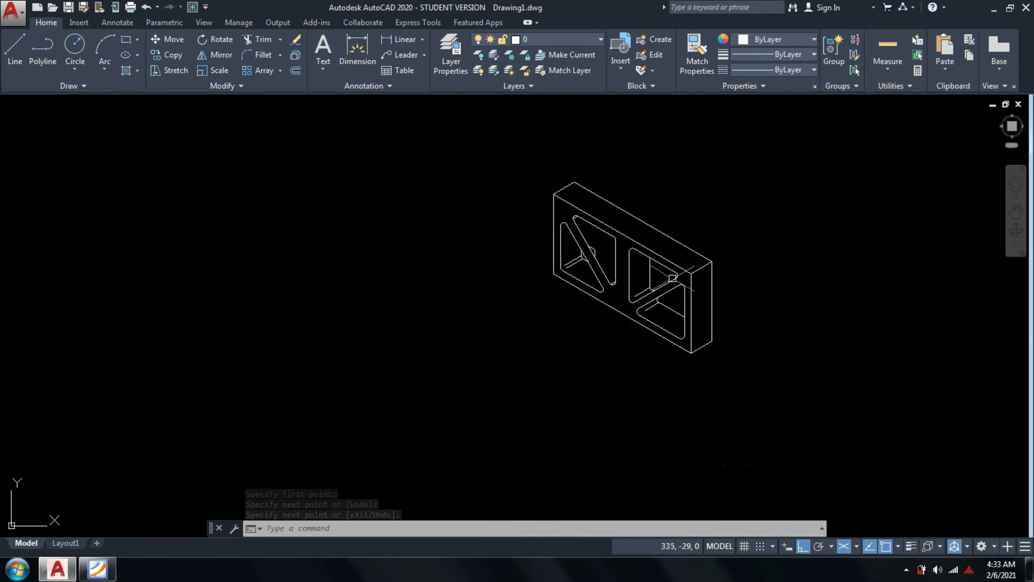
{"action": "scroll", "coordinate": [672, 277], "scroll_direction": "up", "scroll_amount": 2}
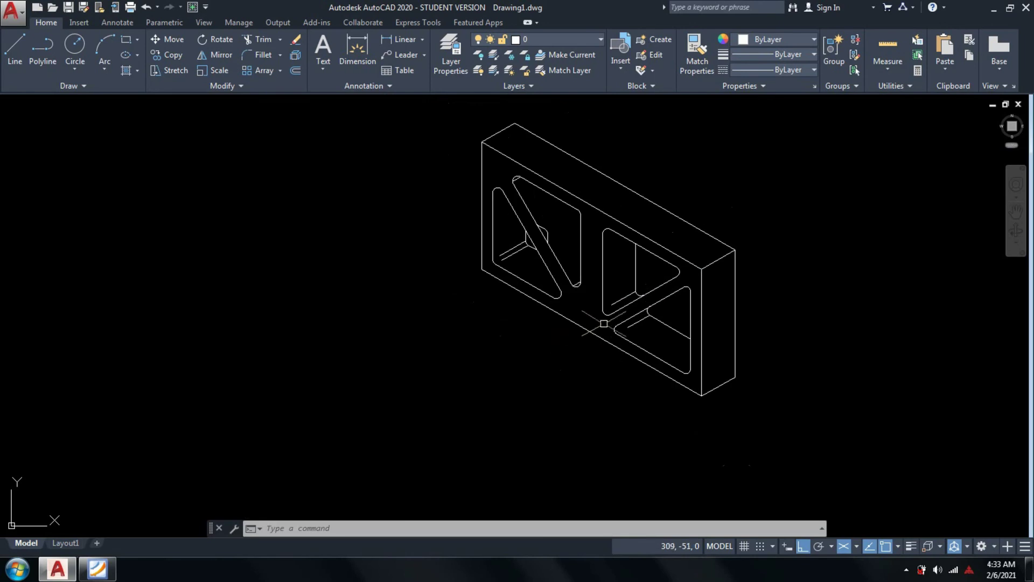
{"action": "middle_click_drag", "start_coordinate": [603, 323], "coordinate": [583, 343]}
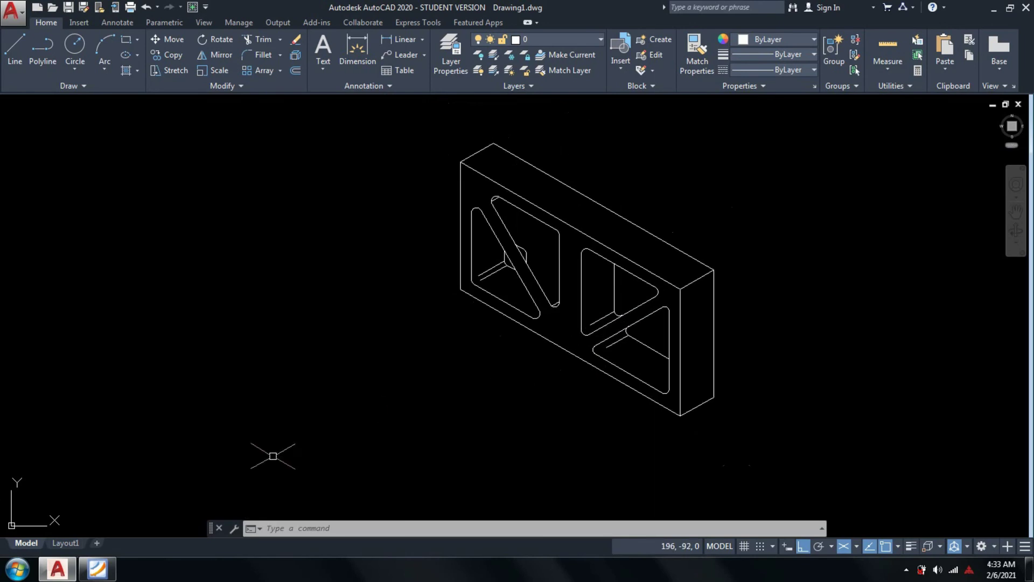
{"action": "middle_click_drag", "start_coordinate": [654, 301], "coordinate": [607, 323]}
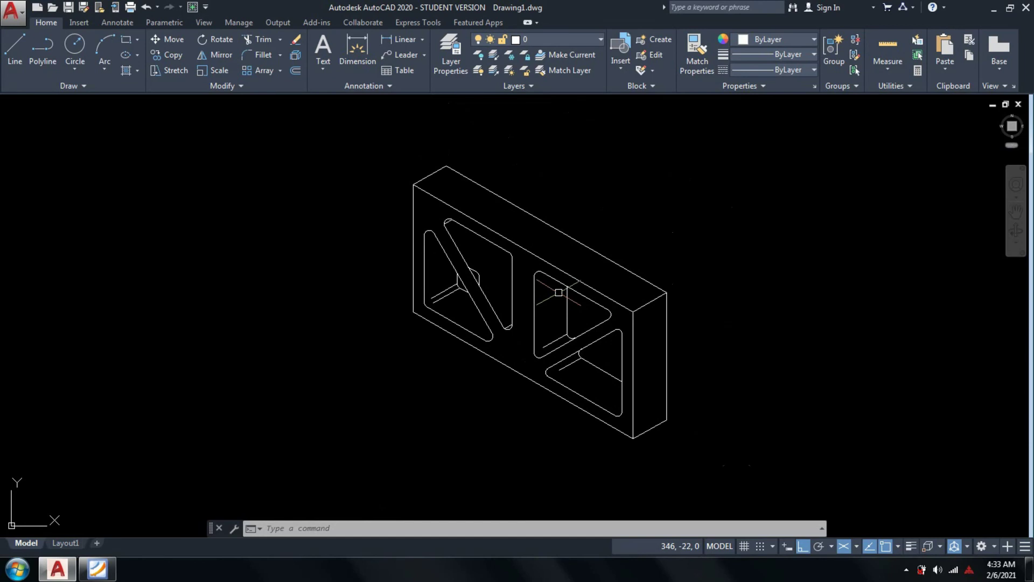
{"action": "left_click", "coordinate": [108, 562]}
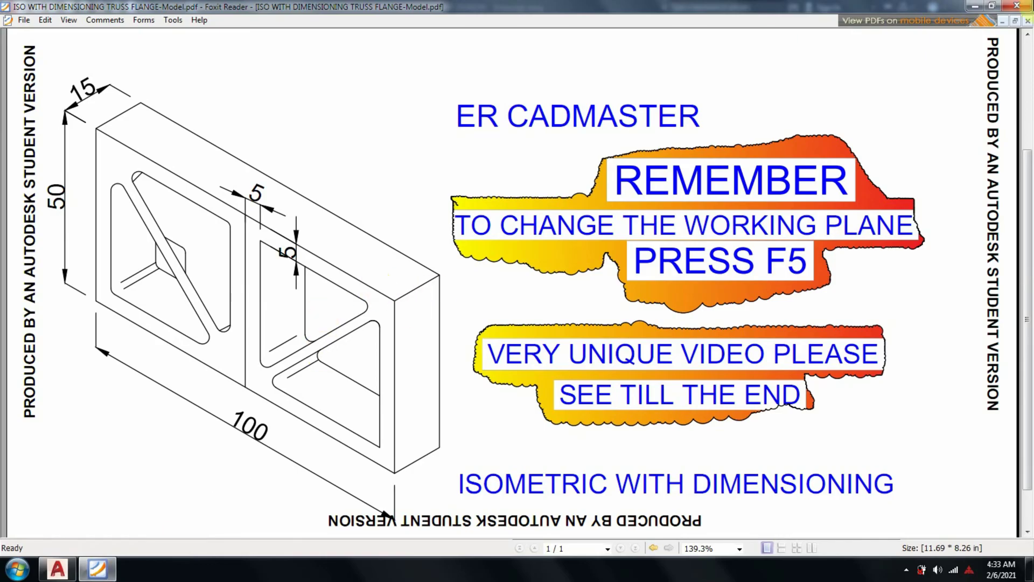
{"action": "left_click", "coordinate": [100, 568]}
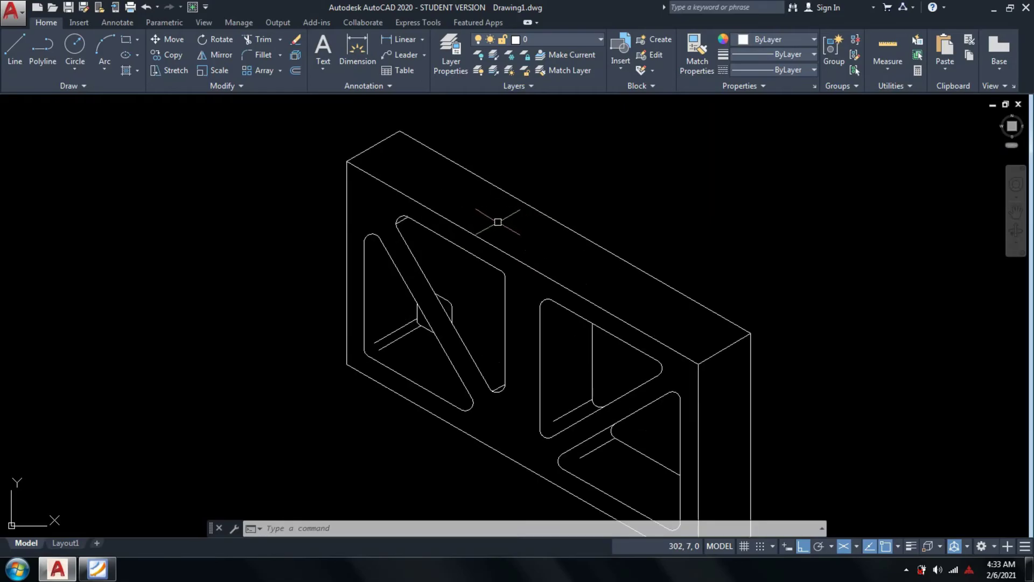
{"action": "scroll", "coordinate": [498, 221], "scroll_direction": "down", "scroll_amount": 2}
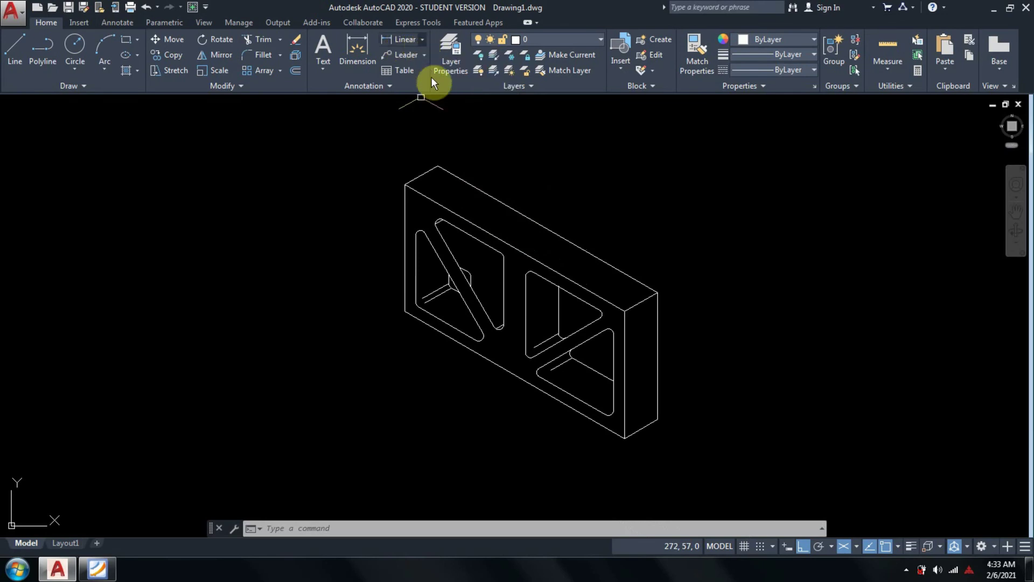
- Add an aligned dimension to the flange's depth edge at the upper-left end of the top face
{"action": "left_click", "coordinate": [422, 39]}
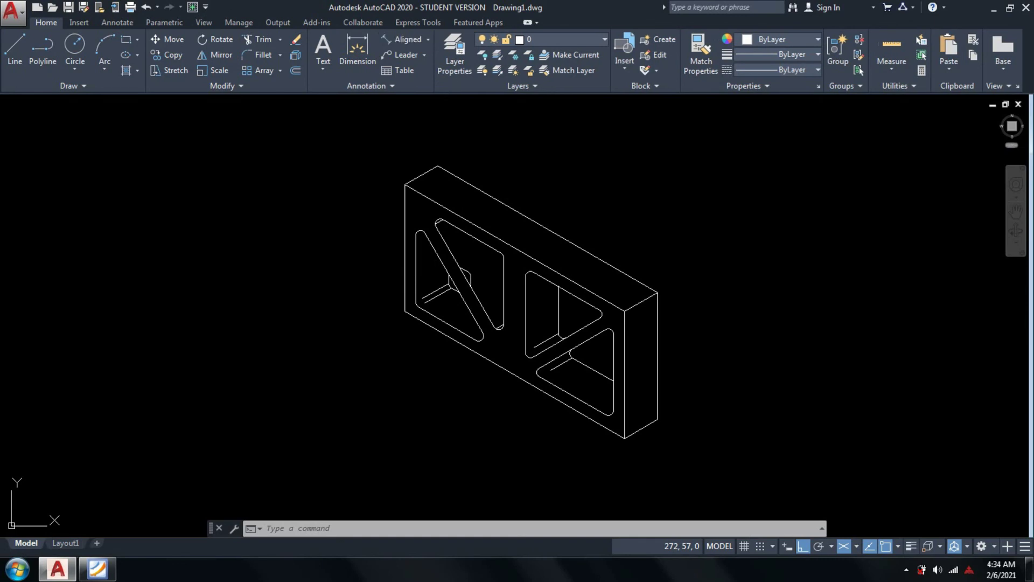
{"action": "left_click", "coordinate": [421, 175]}
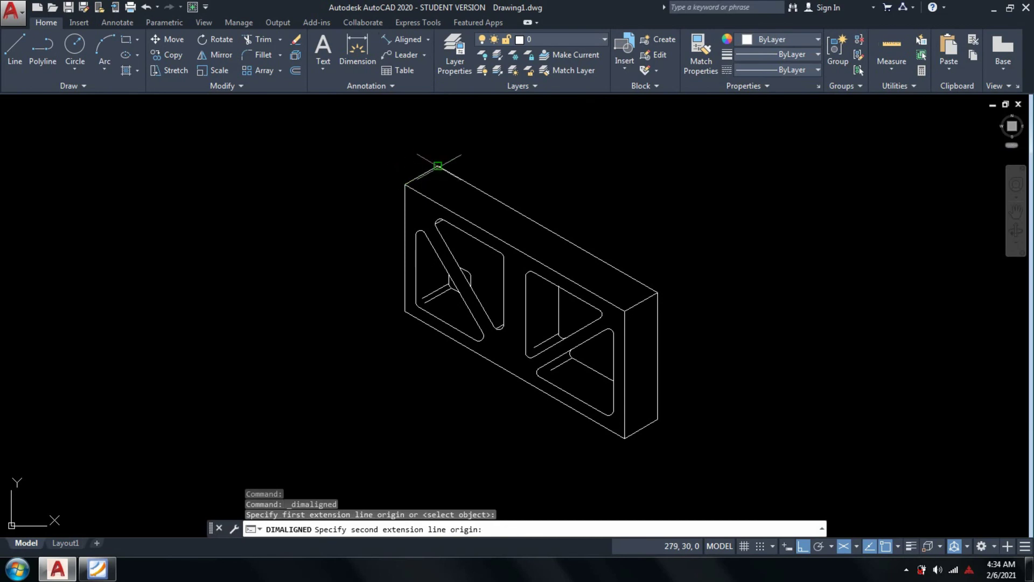
{"action": "left_click", "coordinate": [438, 165]}
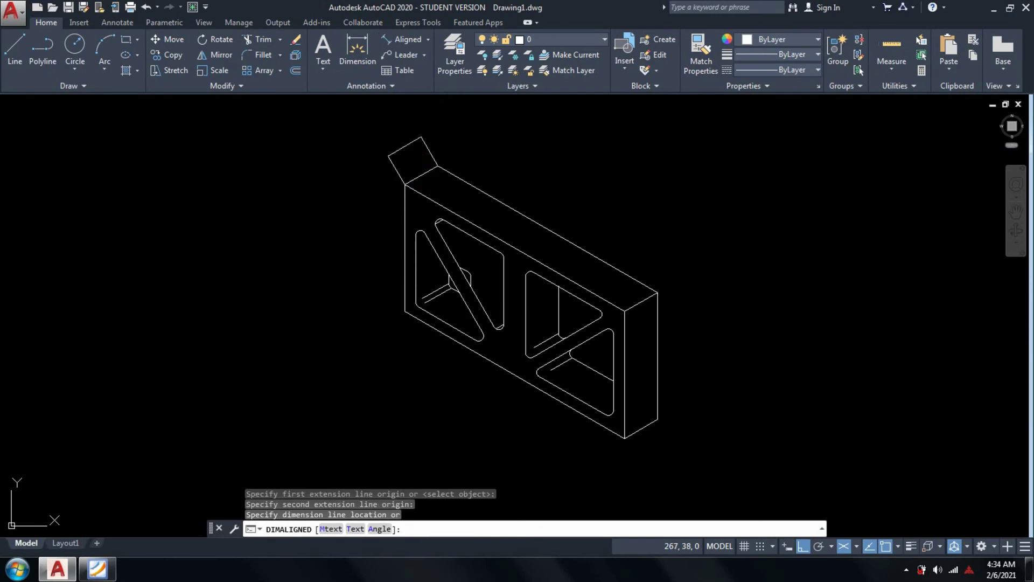
{"action": "left_click", "coordinate": [538, 143]}
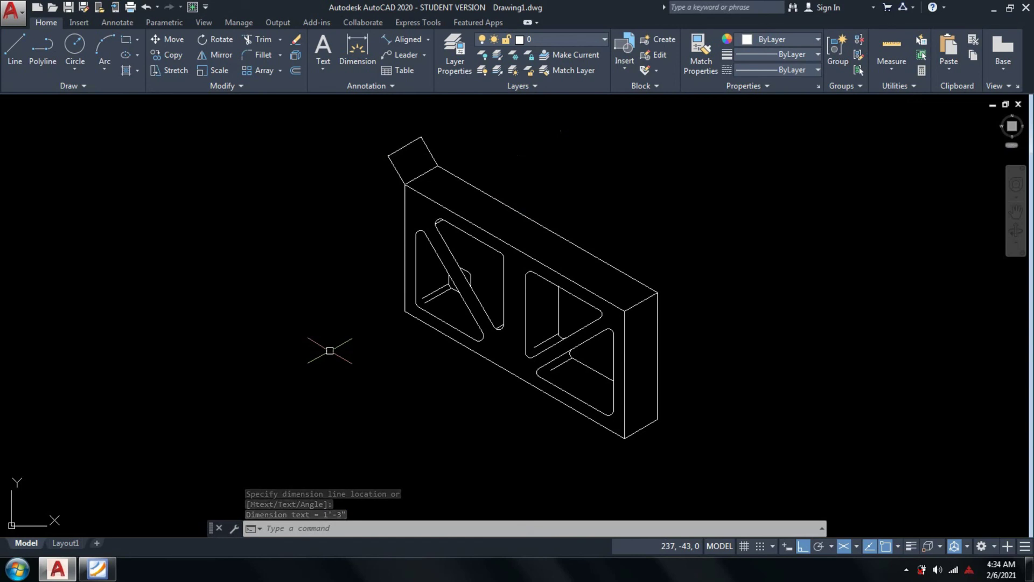
- Modify the Standard dimension style to Decimal units with linear precision 0 and angular precision 0
{"action": "type", "text": "d"}
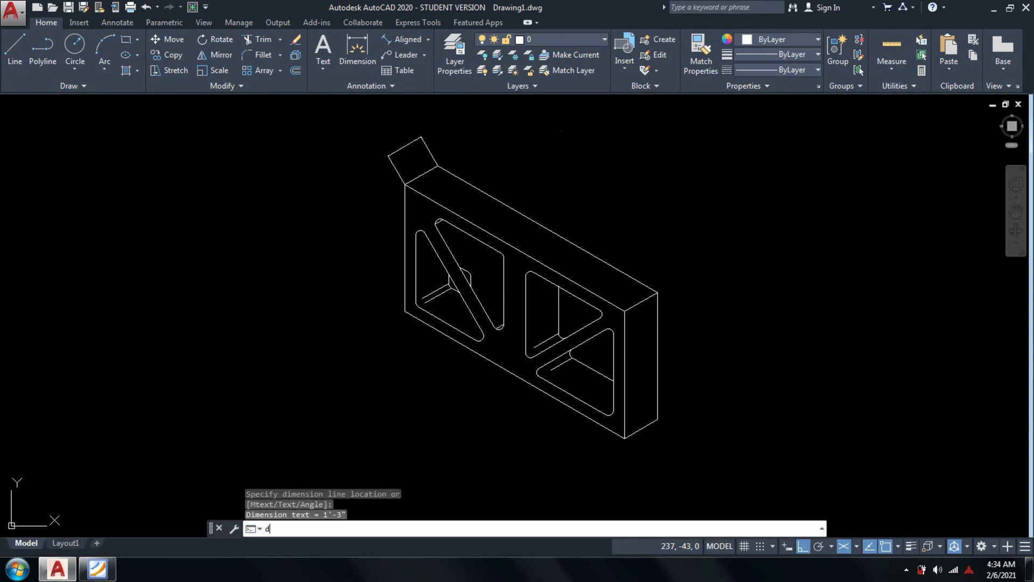
{"action": "key", "text": "Return"}
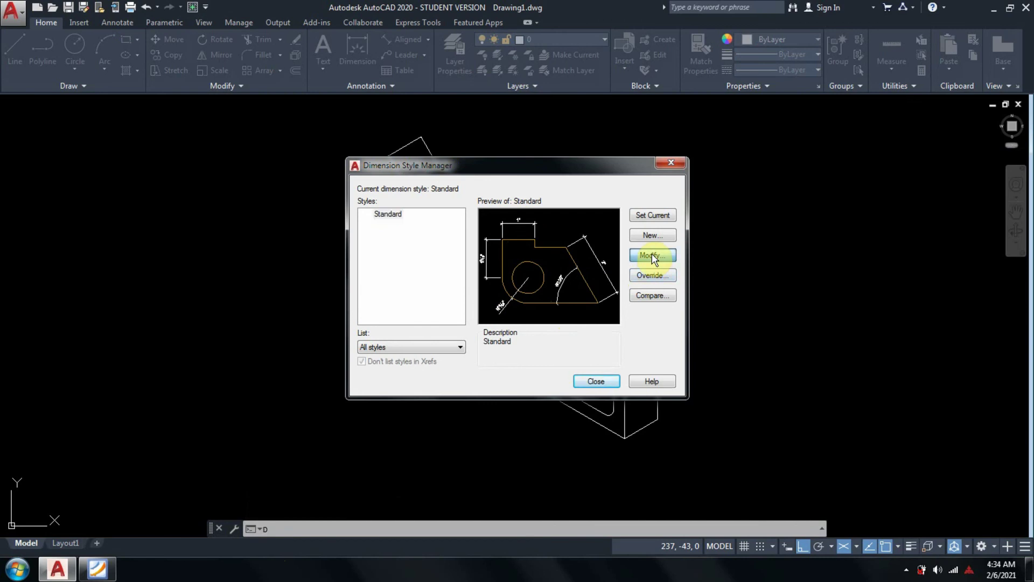
{"action": "left_click", "coordinate": [651, 254]}
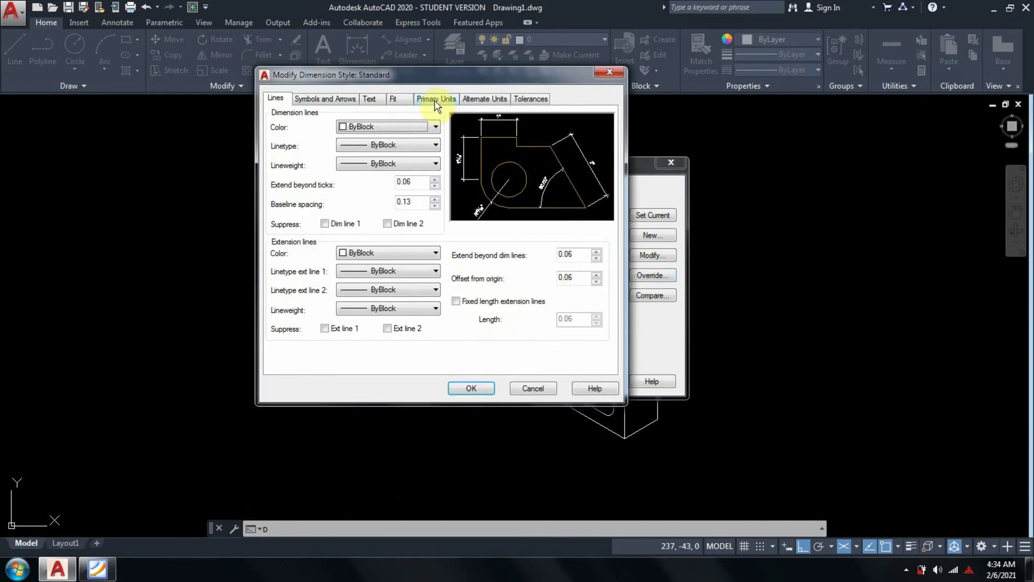
{"action": "left_click", "coordinate": [435, 99]}
{"action": "left_click", "coordinate": [415, 126]}
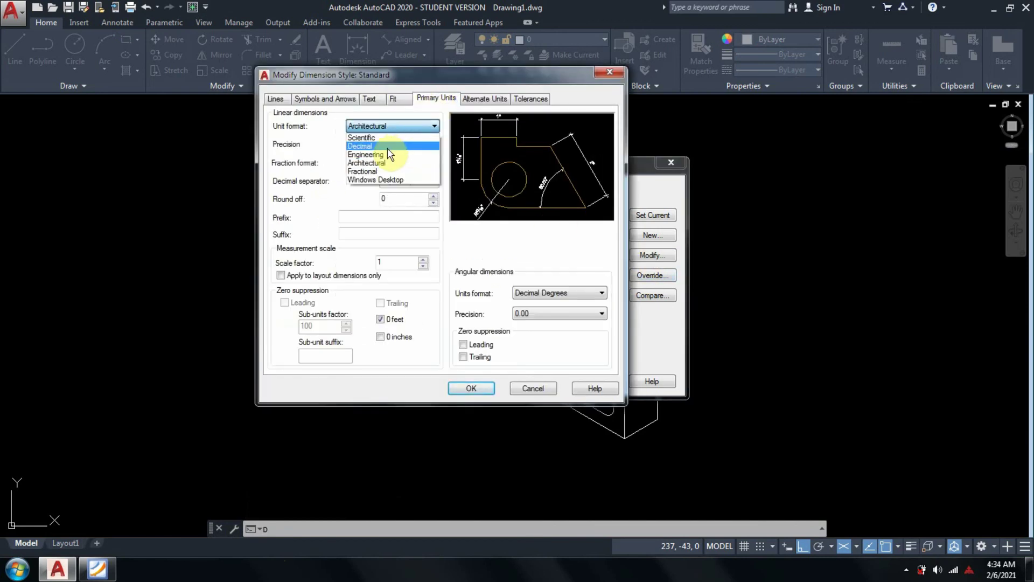
{"action": "left_click", "coordinate": [384, 149]}
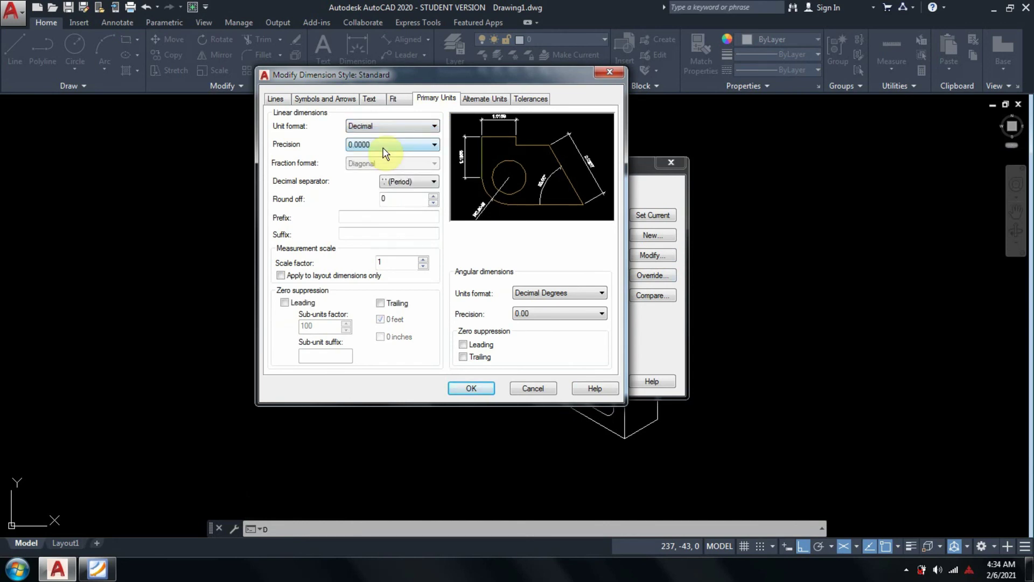
{"action": "left_click", "coordinate": [384, 154]}
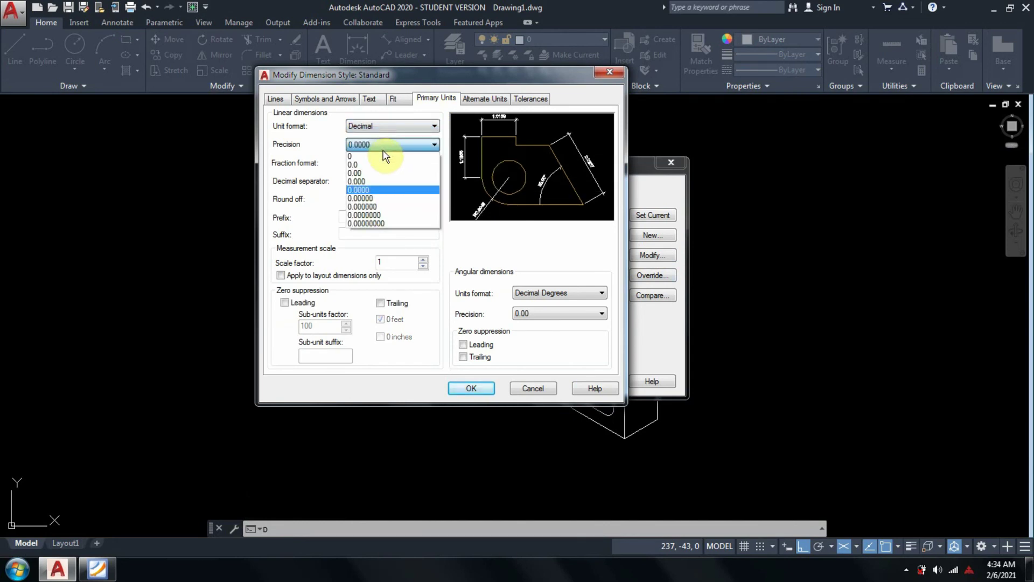
{"action": "left_click", "coordinate": [384, 156]}
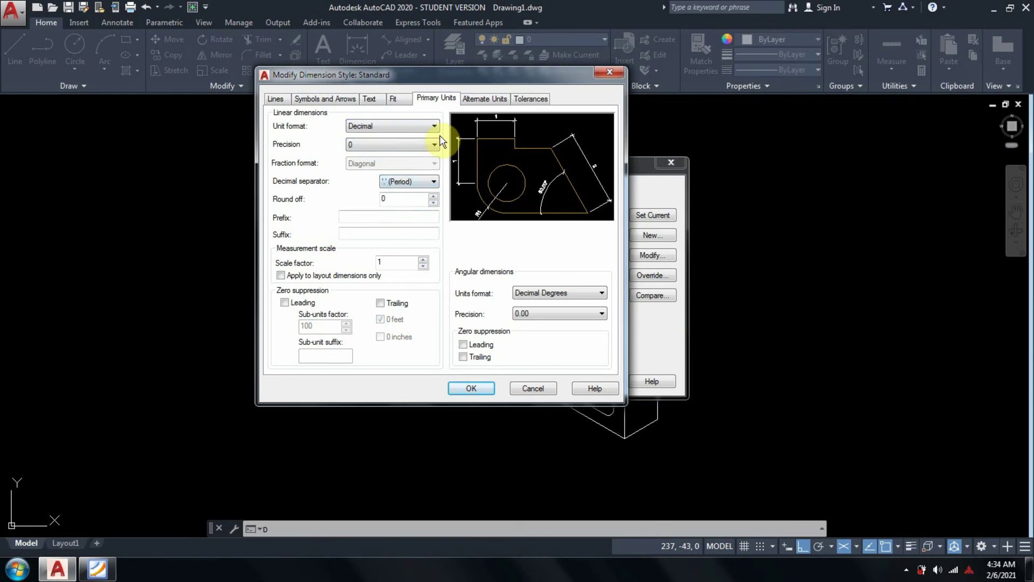
{"action": "left_click", "coordinate": [542, 317]}
{"action": "left_click", "coordinate": [541, 325]}
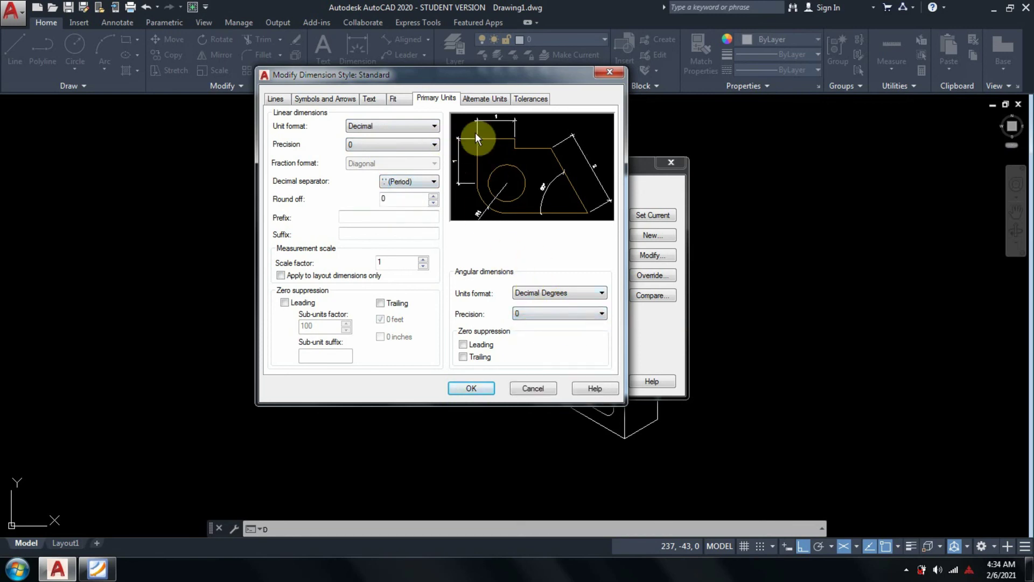
- Change the first and second dimension arrowheads of the Standard style to Closed filled
{"action": "left_click", "coordinate": [331, 100]}
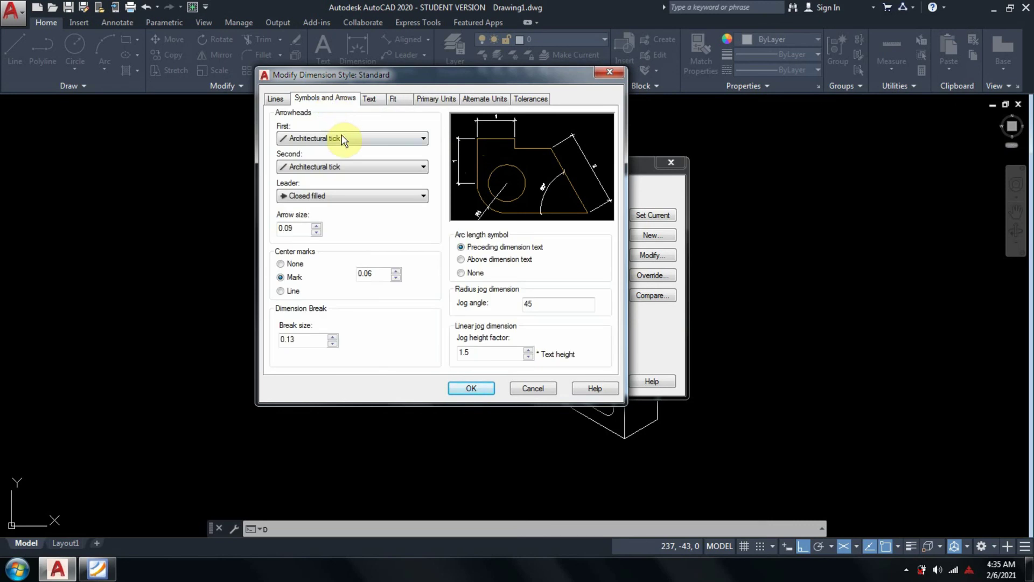
{"action": "left_click", "coordinate": [342, 139]}
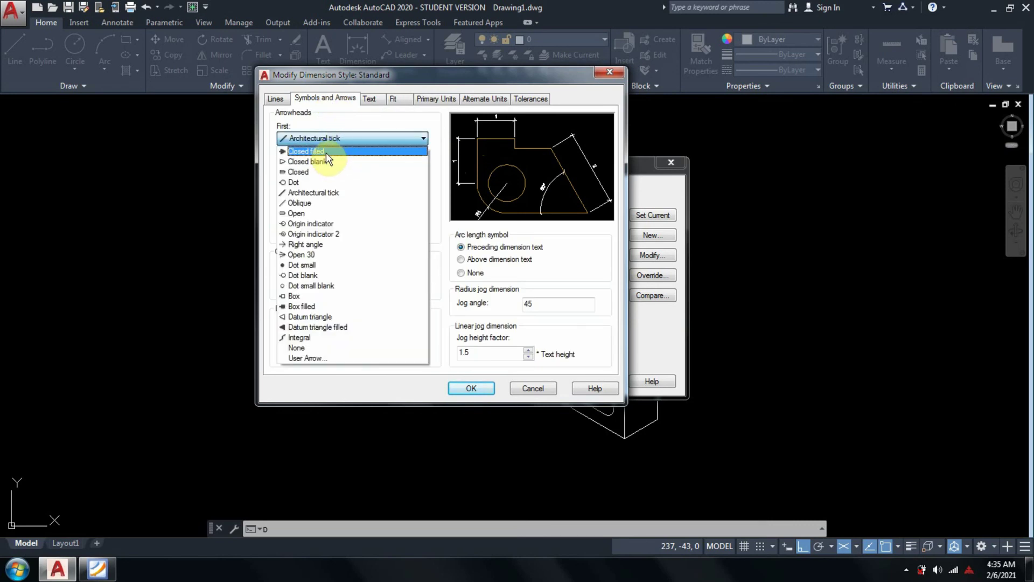
{"action": "left_click", "coordinate": [325, 153]}
{"action": "double_click", "coordinate": [300, 228]}
{"action": "type", "text": "0.09"}
{"action": "left_click_drag", "start_coordinate": [300, 228], "coordinate": [252, 233]}
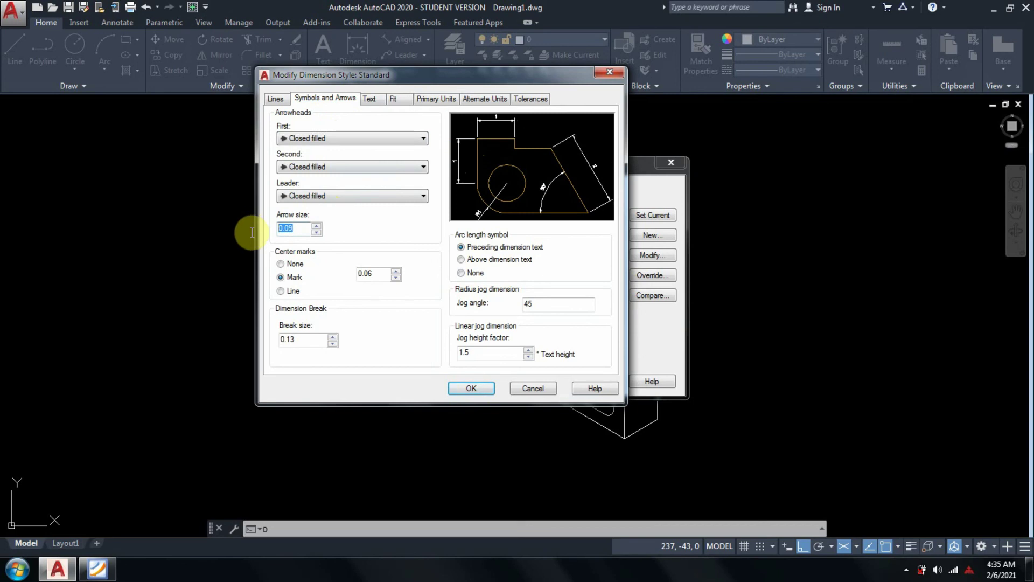
- Set the Standard dimension style's text height to 6 and its arrow size to 6
{"action": "left_click", "coordinate": [371, 98]}
{"action": "double_click", "coordinate": [420, 192]}
{"action": "type", "text": "0.09"}
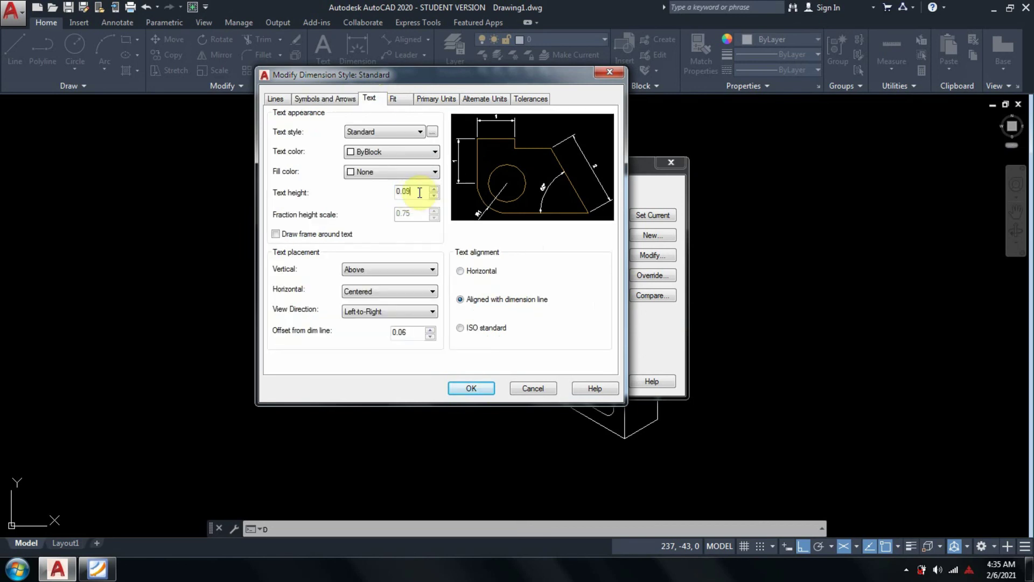
{"action": "double_click", "coordinate": [419, 192]}
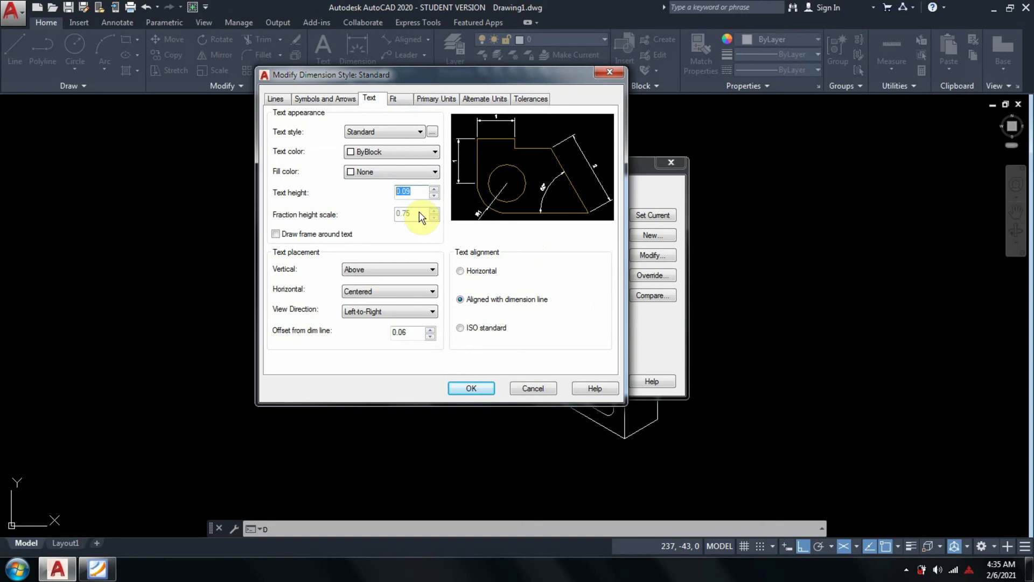
{"action": "type", "text": "6"}
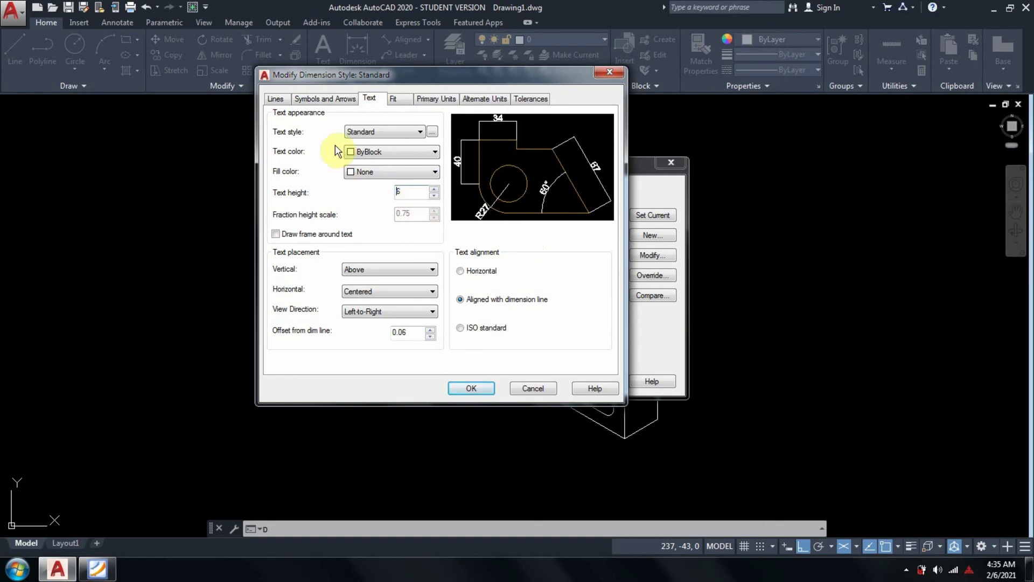
{"action": "left_click", "coordinate": [325, 99]}
{"action": "left_click_drag", "start_coordinate": [296, 227], "coordinate": [260, 231]}
{"action": "type", "text": "6"}
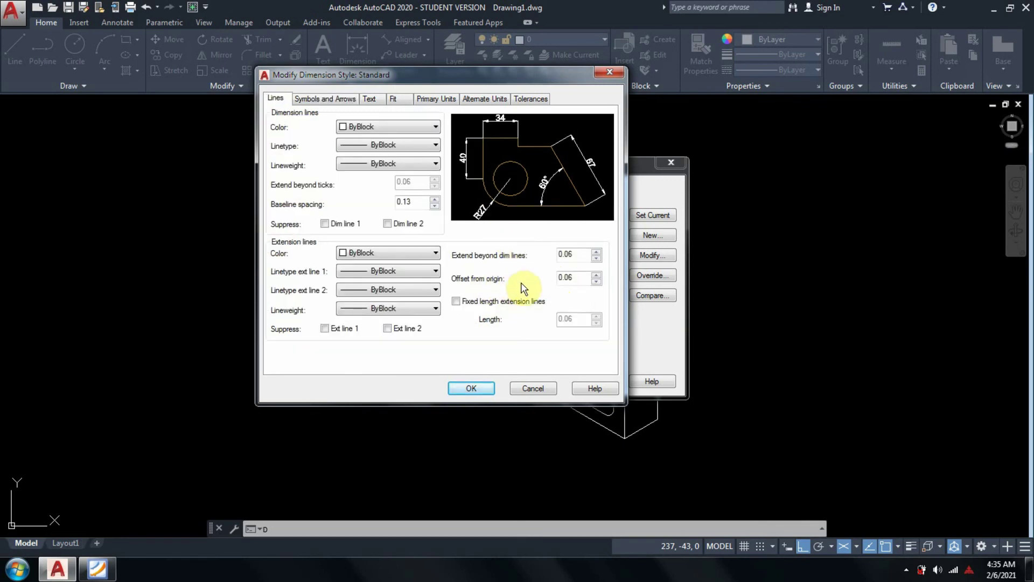
- Set the extension lines' offset from origin to 3, then save the Standard style changes and close the Dimension Style Manager
{"action": "left_click_drag", "start_coordinate": [573, 278], "coordinate": [534, 279]}
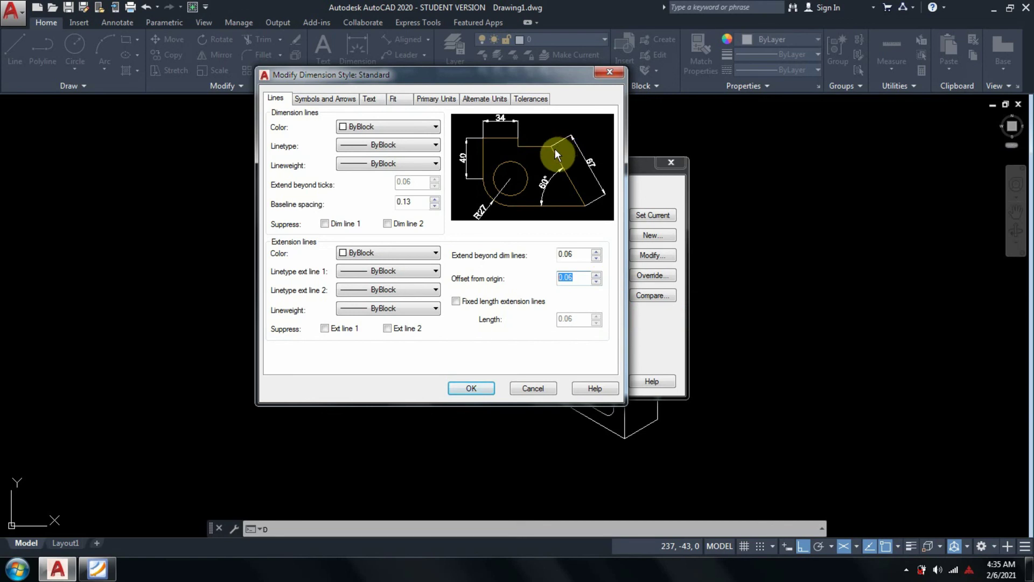
{"action": "type", "text": "4"}
{"action": "key", "text": "BackSpace"}
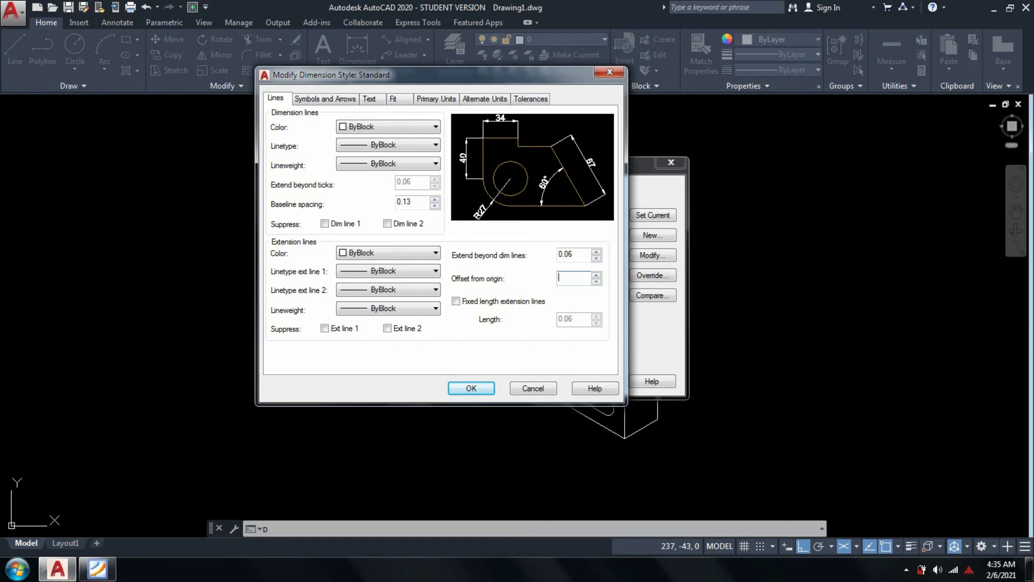
{"action": "type", "text": "3"}
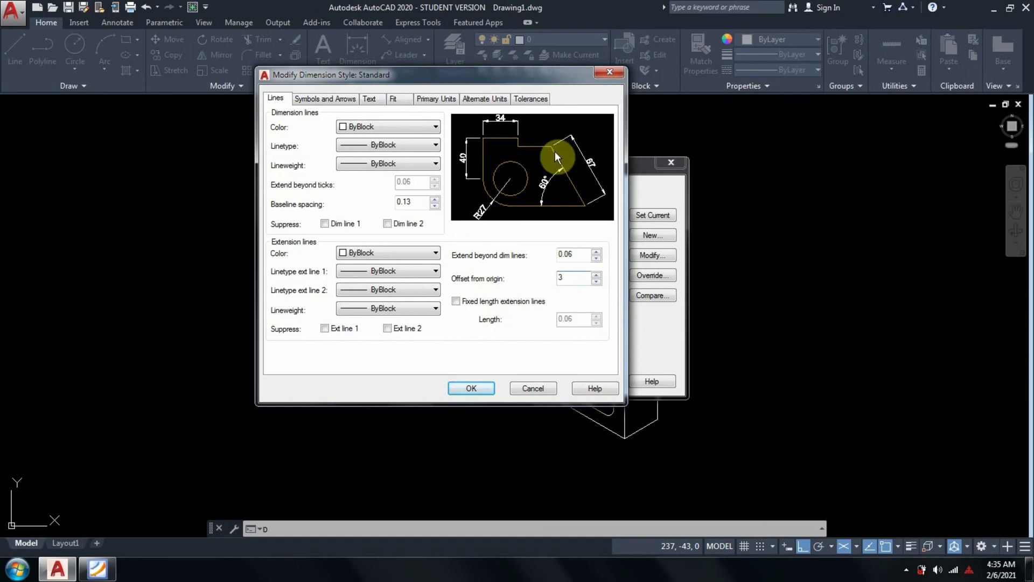
{"action": "left_click", "coordinate": [474, 388]}
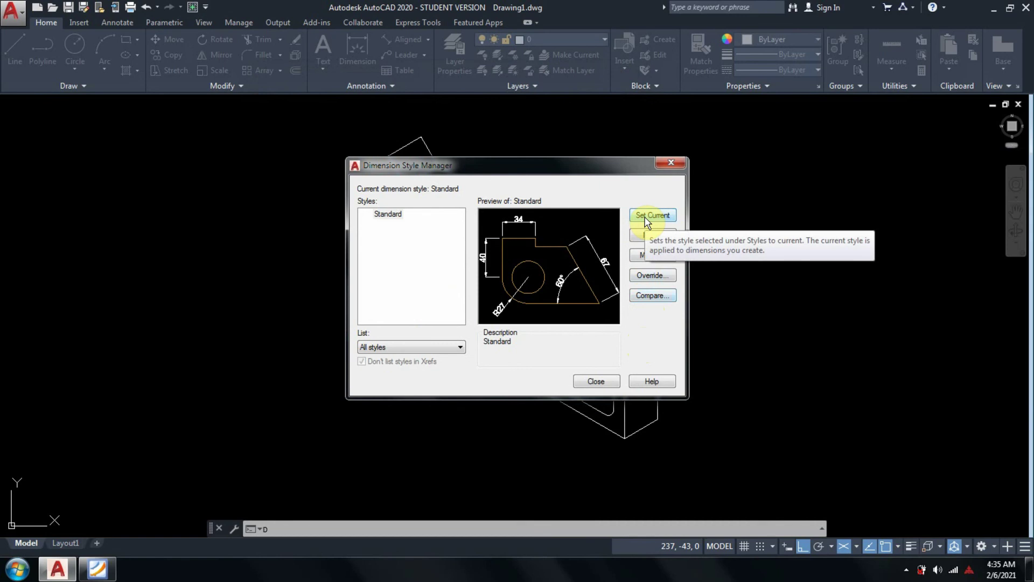
{"action": "left_click", "coordinate": [598, 383]}
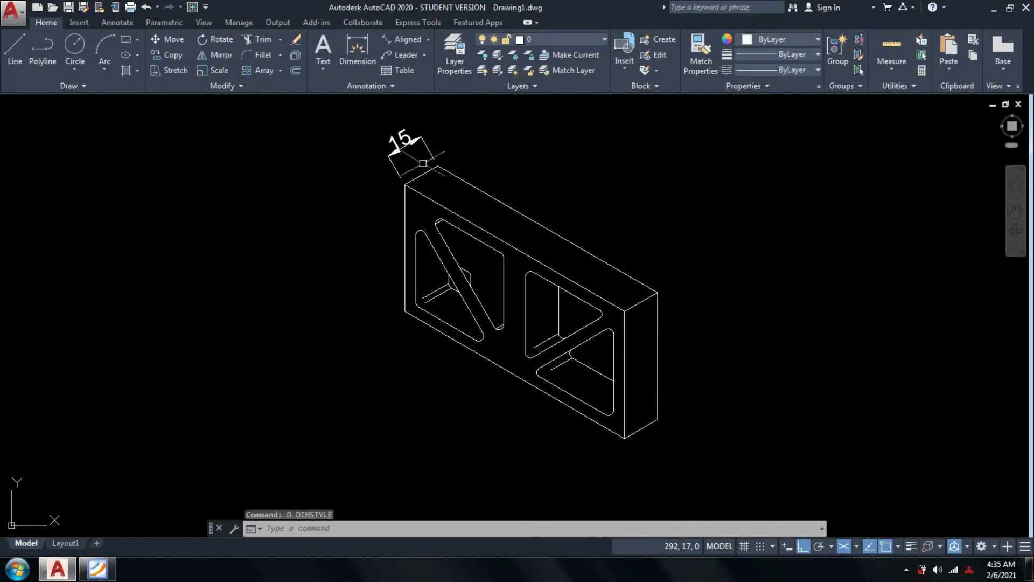